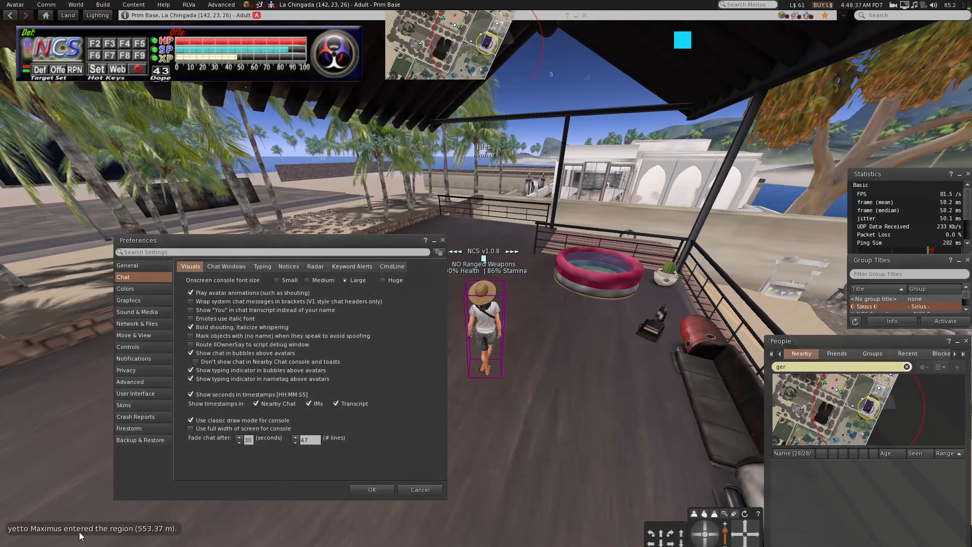
Move the preferences window aside, send a long string of random letters as a nearby chat test message, and close the conversations window
drag(175, 240, 319, 230)
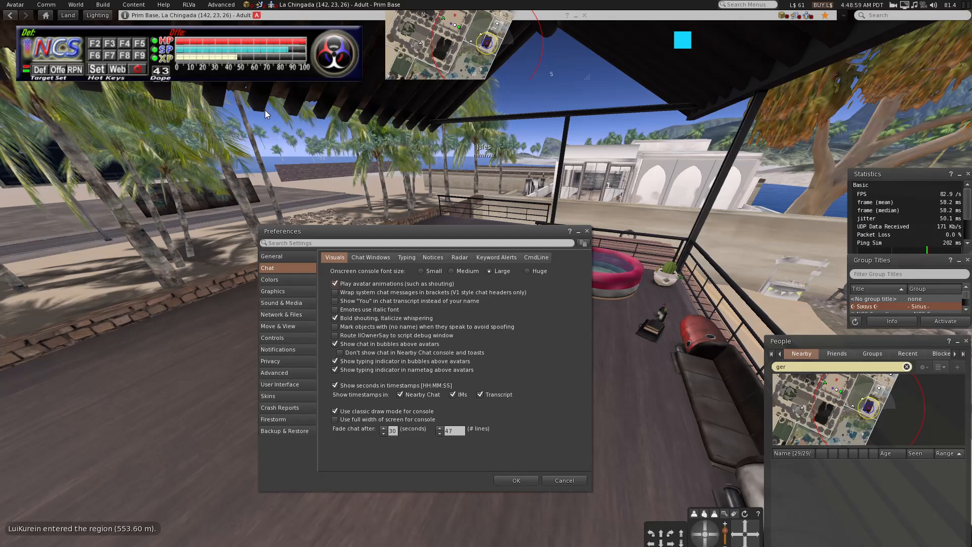
drag(305, 232, 447, 227)
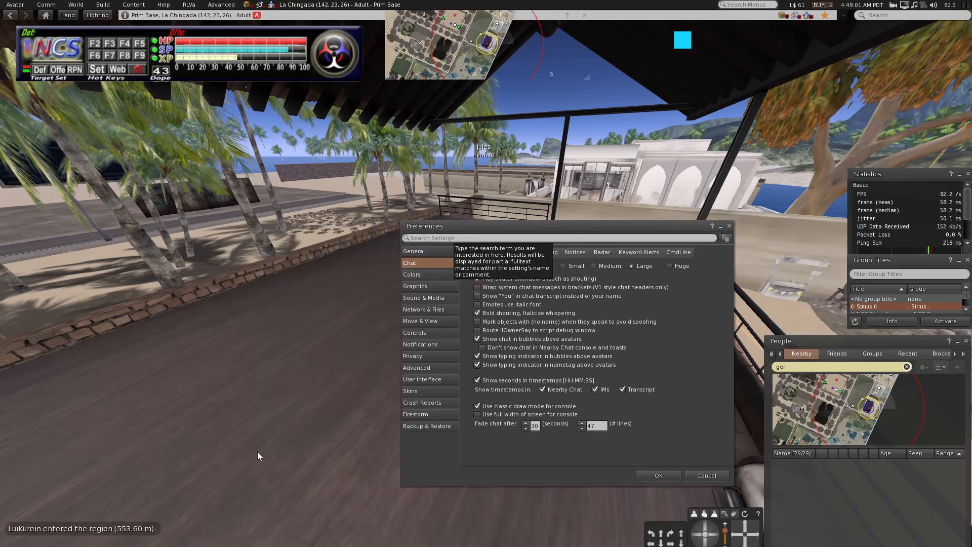
key(ctrl+h)
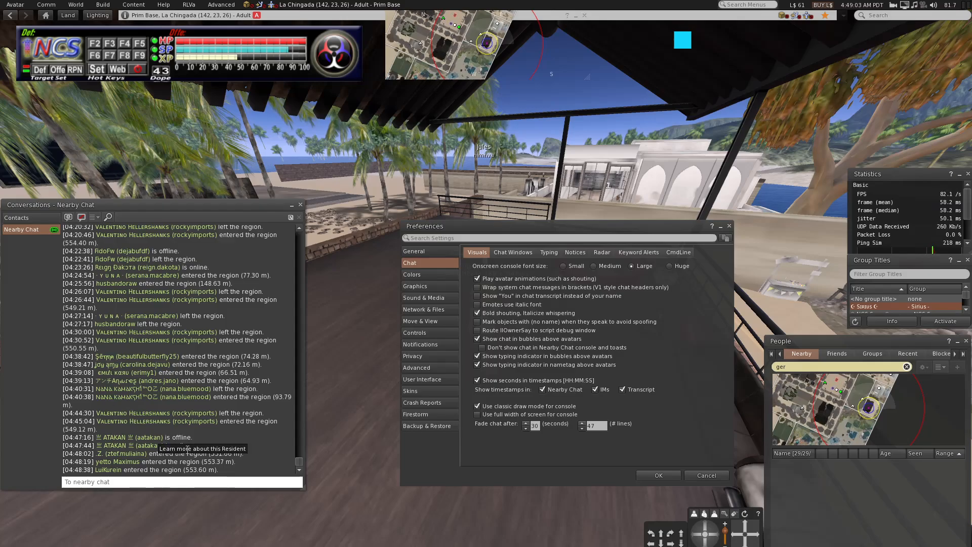
text(fdsfsdafsadfhsfhsjklfaskfhsfhas)
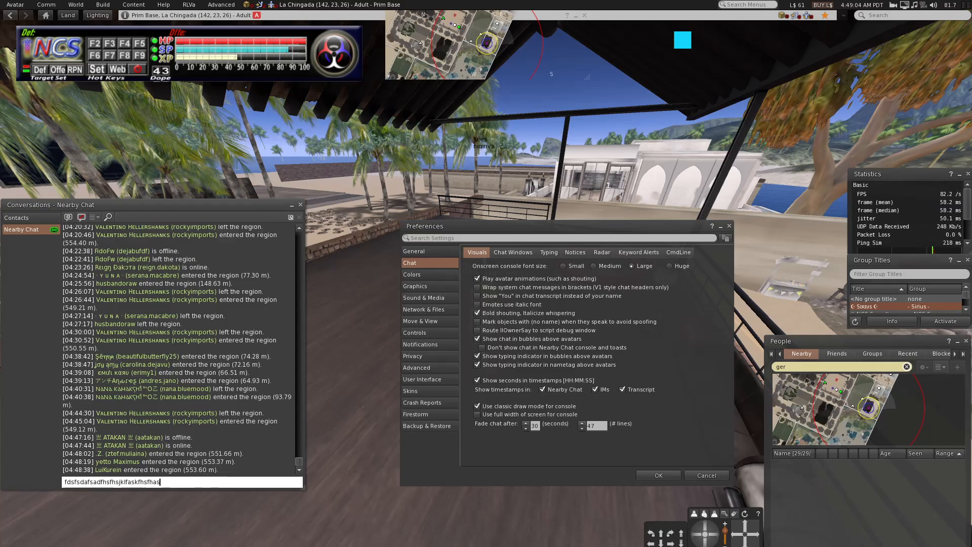
text(fhsadfhsadhfajskdfhsahfsakdlhfshfsjkfhsadfhsdafhsdafhsdajhfdajshkf)
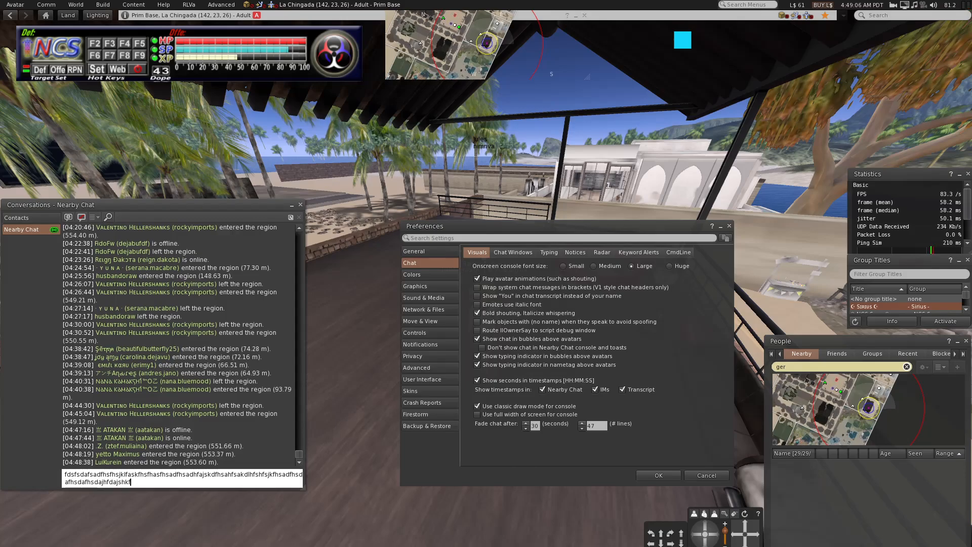
text(lsdaf)
key(Return)
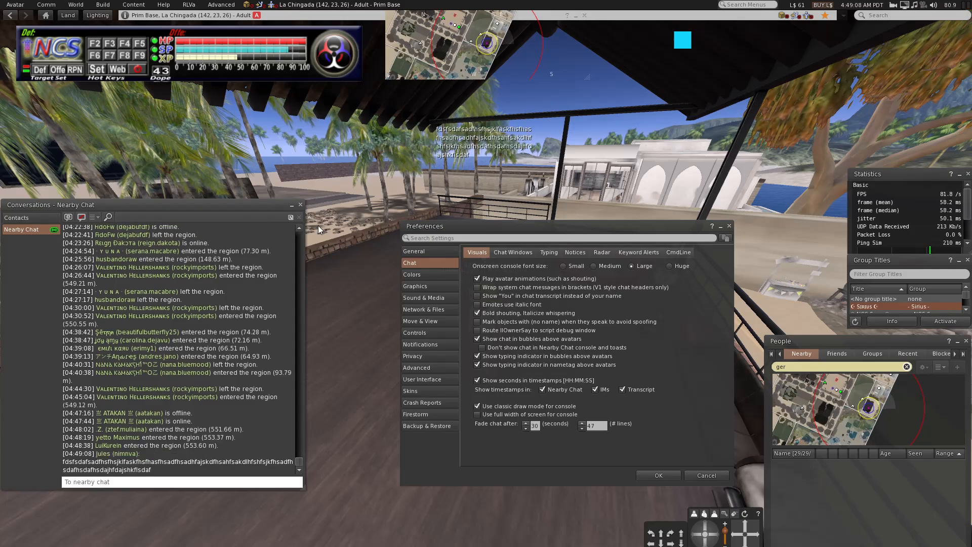
click(301, 204)
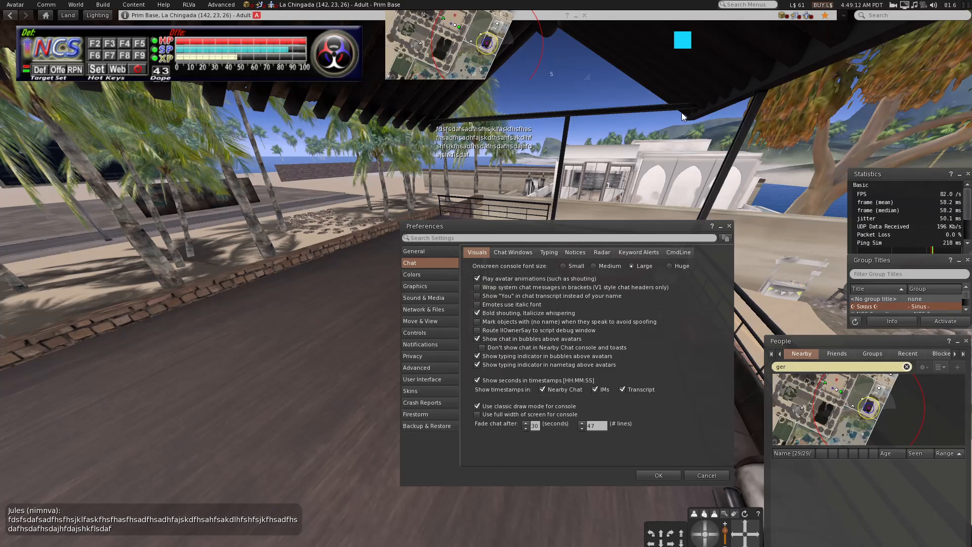
Turn the option to use the full screen width for the chat console on and back off, comparing how the test message wraps
click(505, 417)
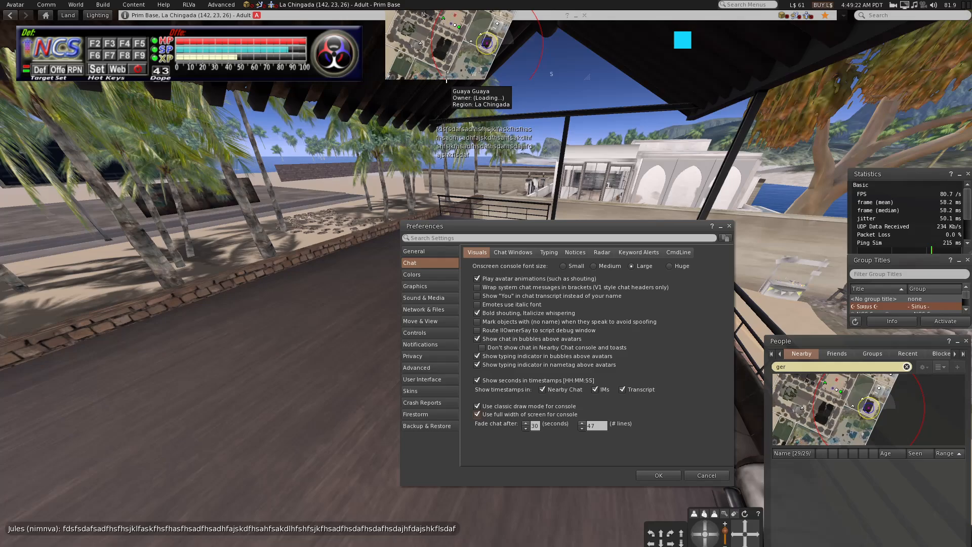
drag(537, 225, 109, 177)
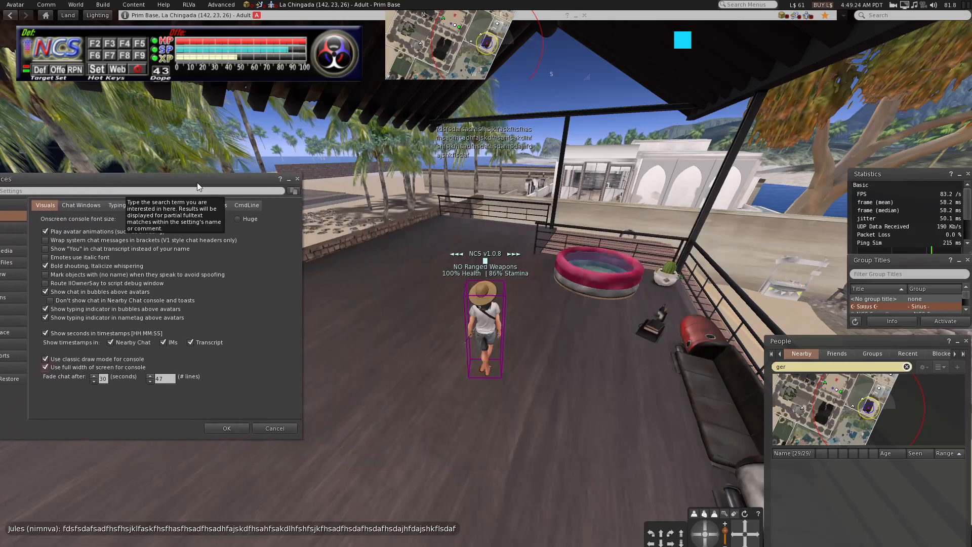
drag(199, 182, 330, 166)
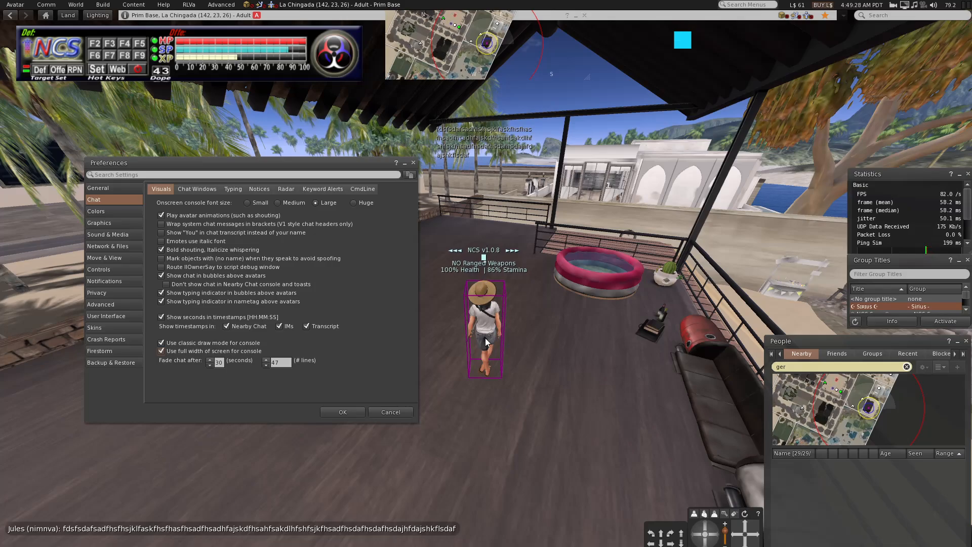
click(231, 351)
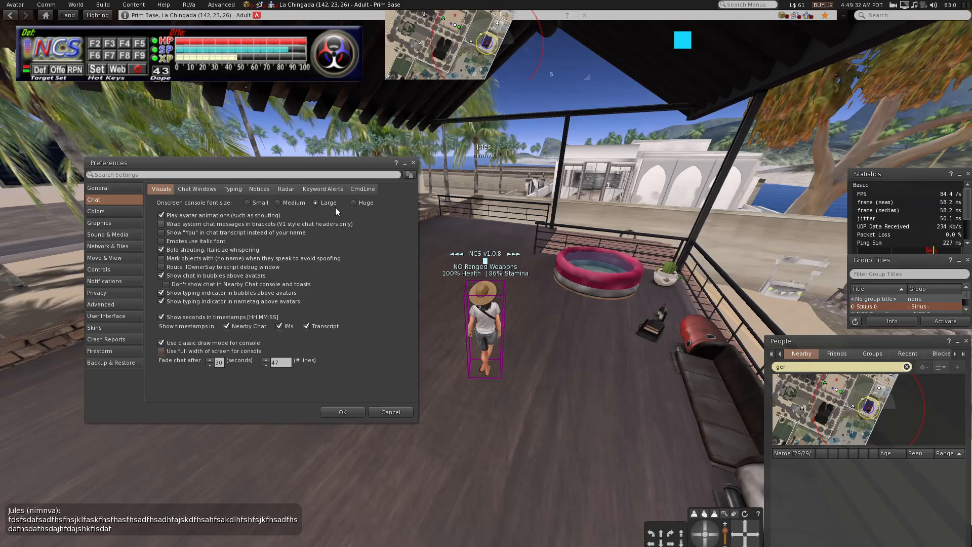
Look through the typing, notices and radar chat preferences and bring up the keyword alert settings
drag(293, 161, 573, 192)
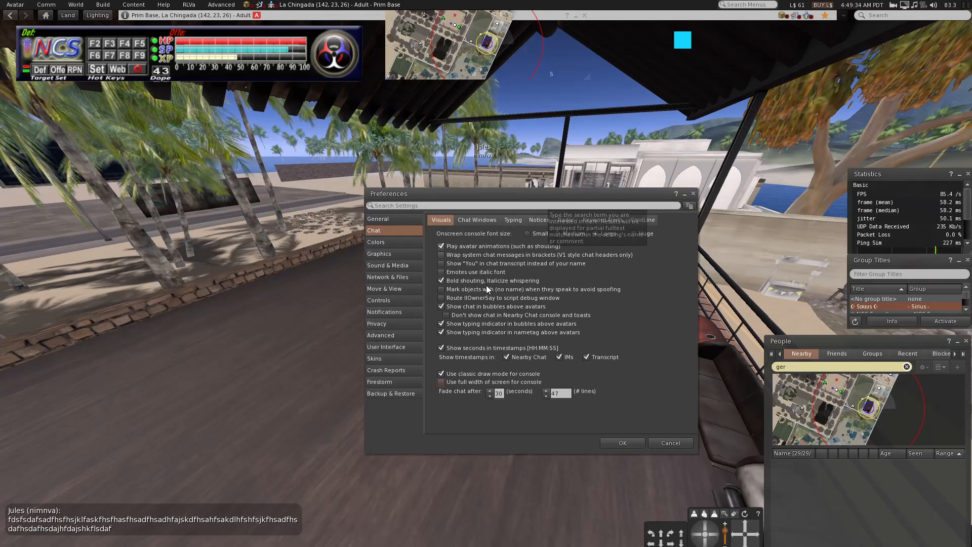
click(492, 223)
click(518, 221)
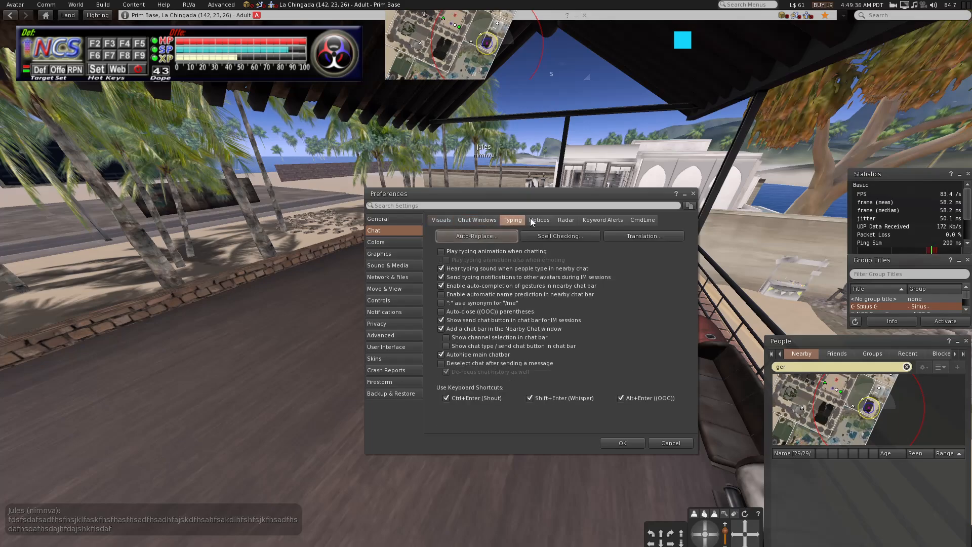
click(545, 220)
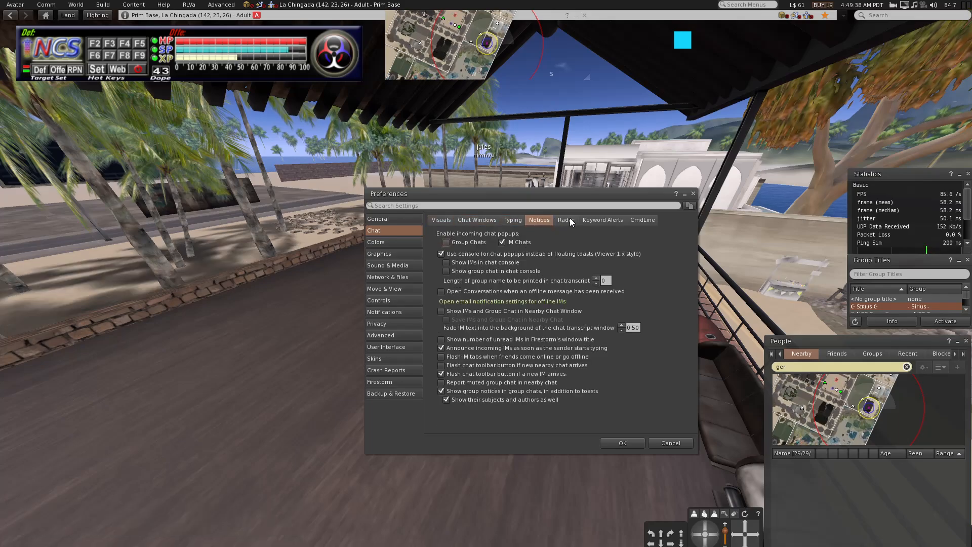
click(570, 221)
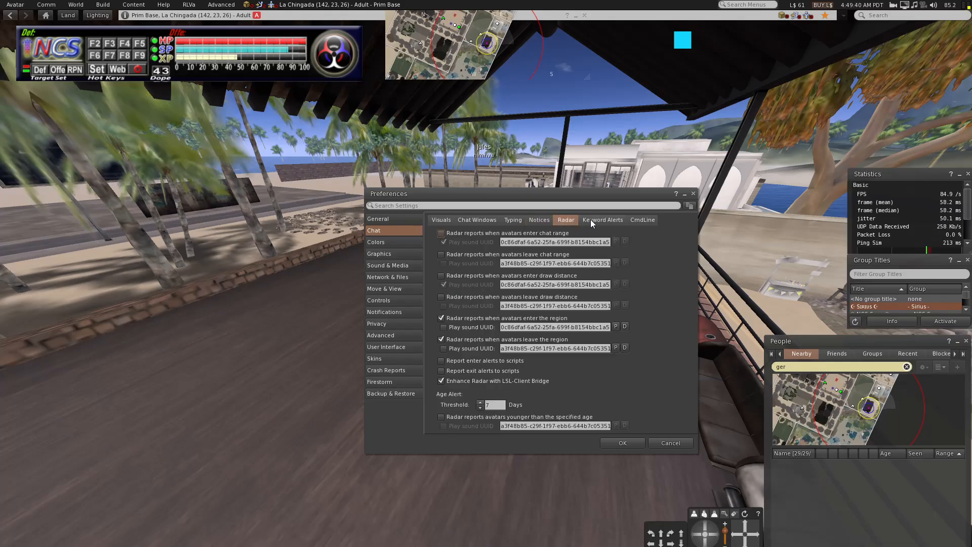
click(597, 220)
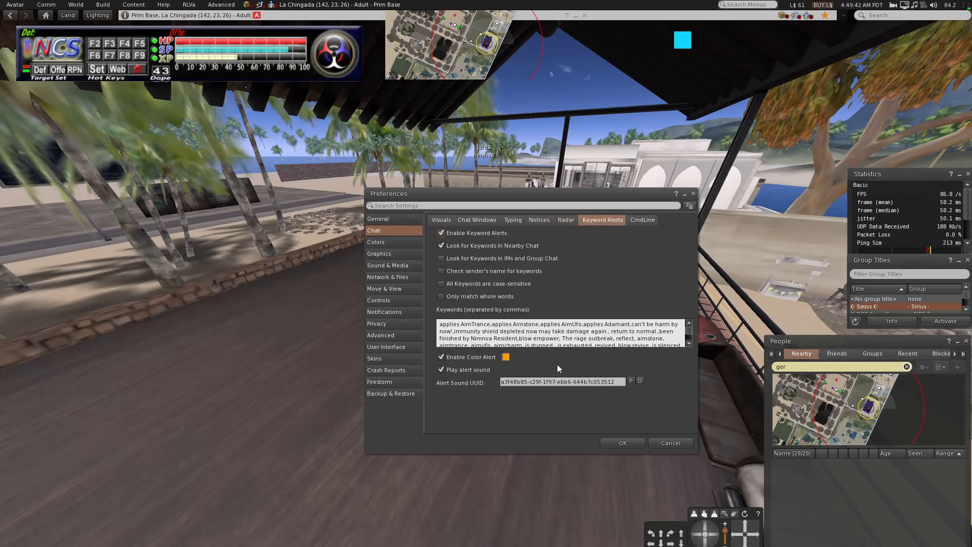
drag(534, 192, 505, 194)
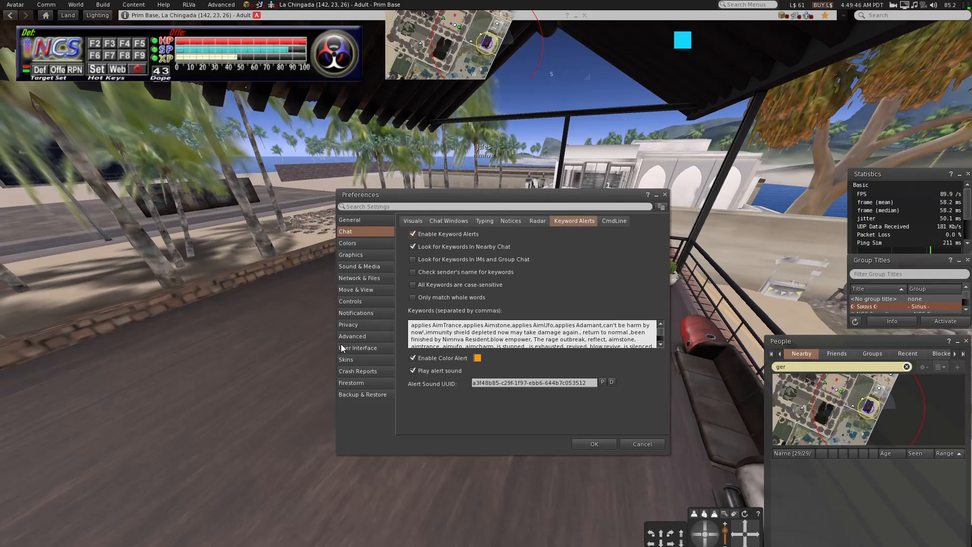
click(297, 412)
key(w)
key(d)
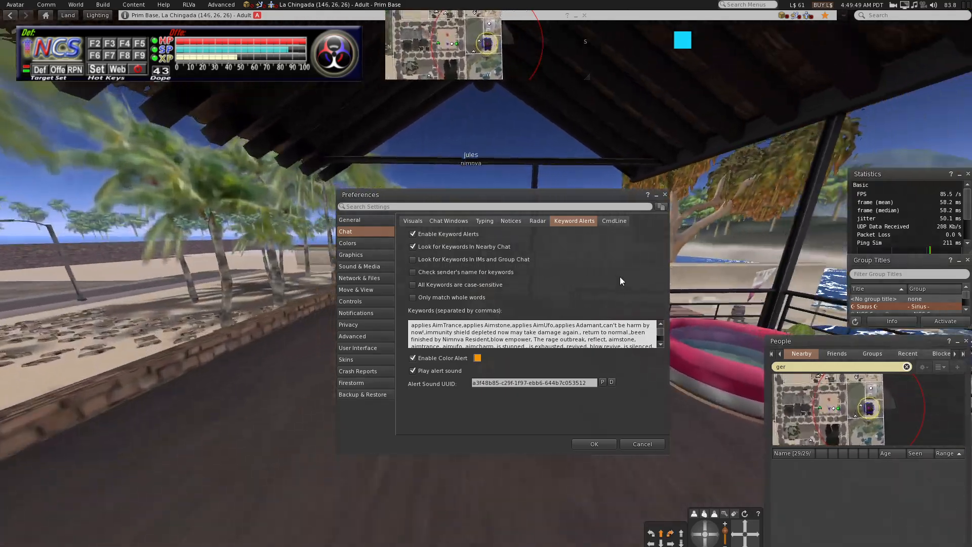
key(d)
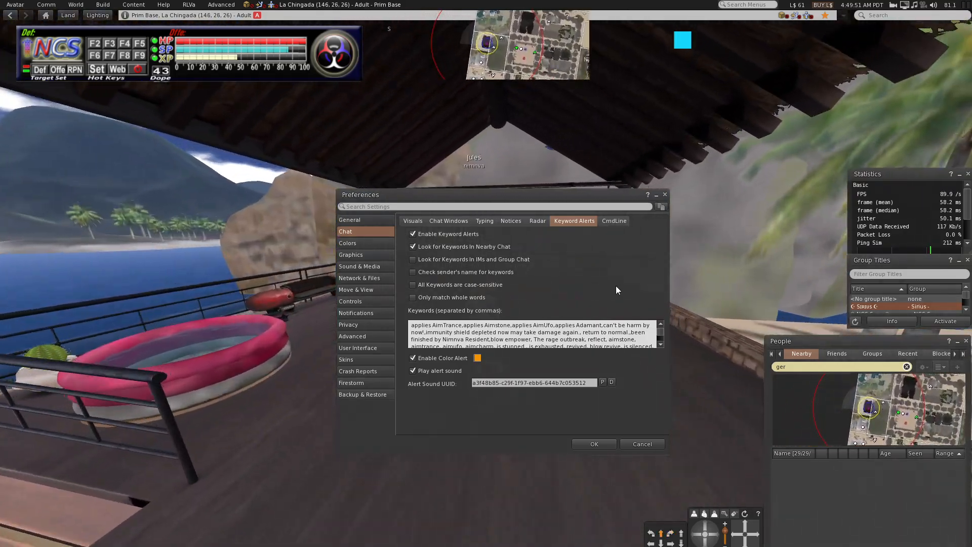
key(d)
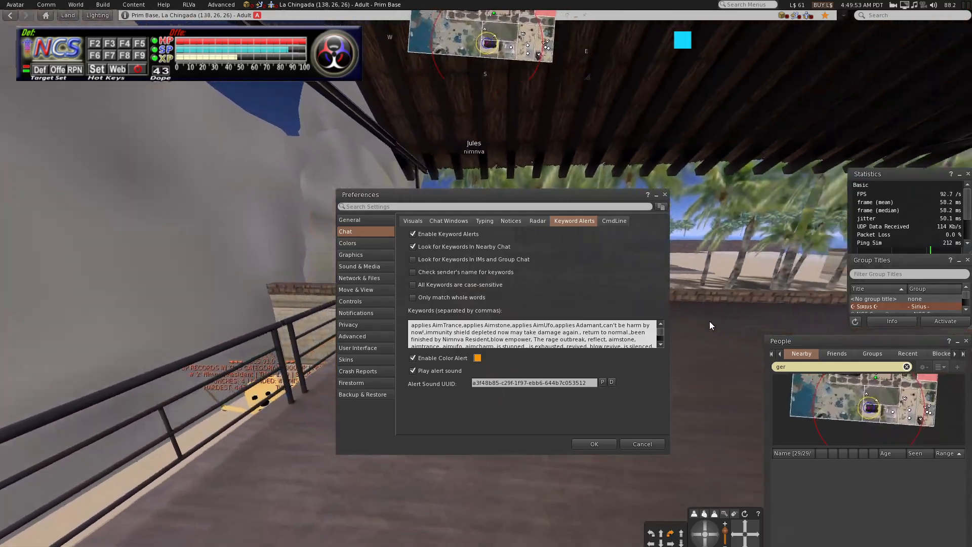
key(w)
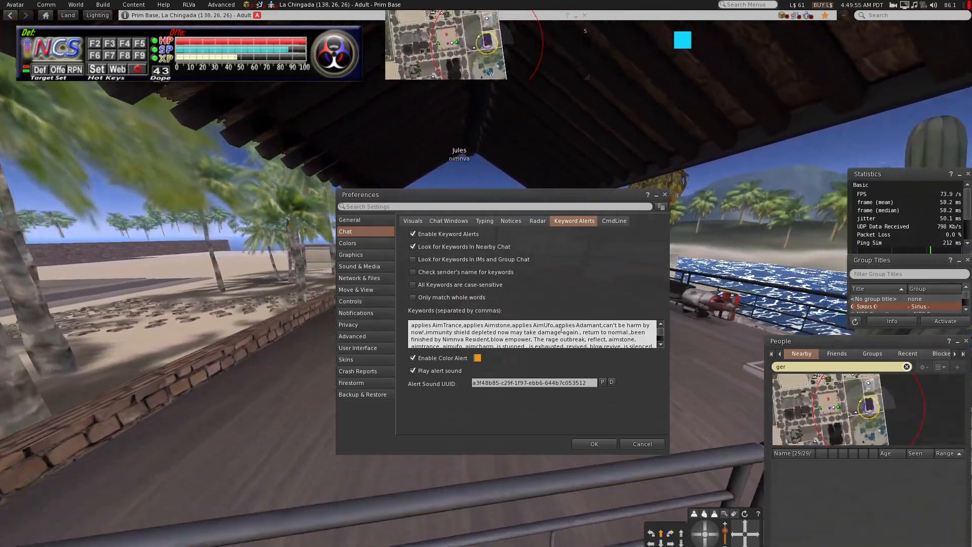
key(w)
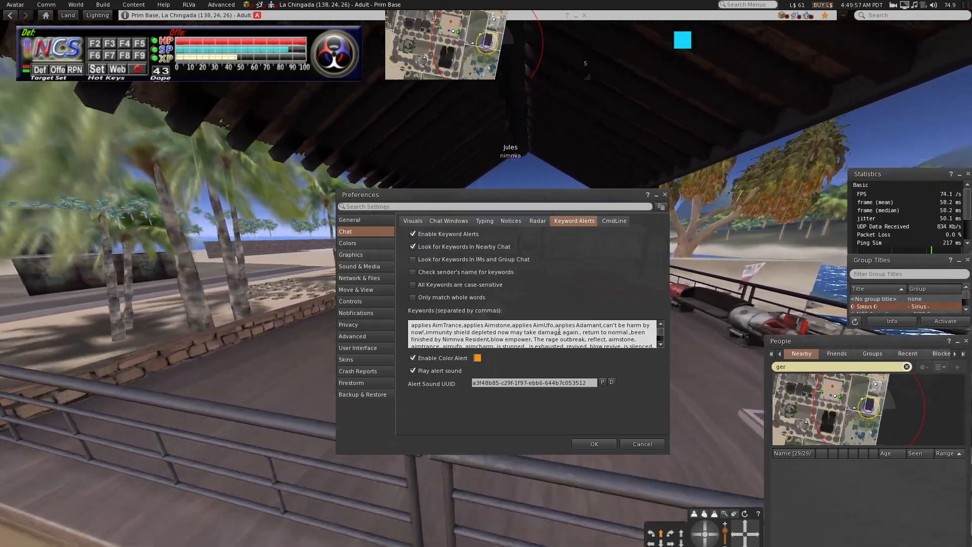
key(s)
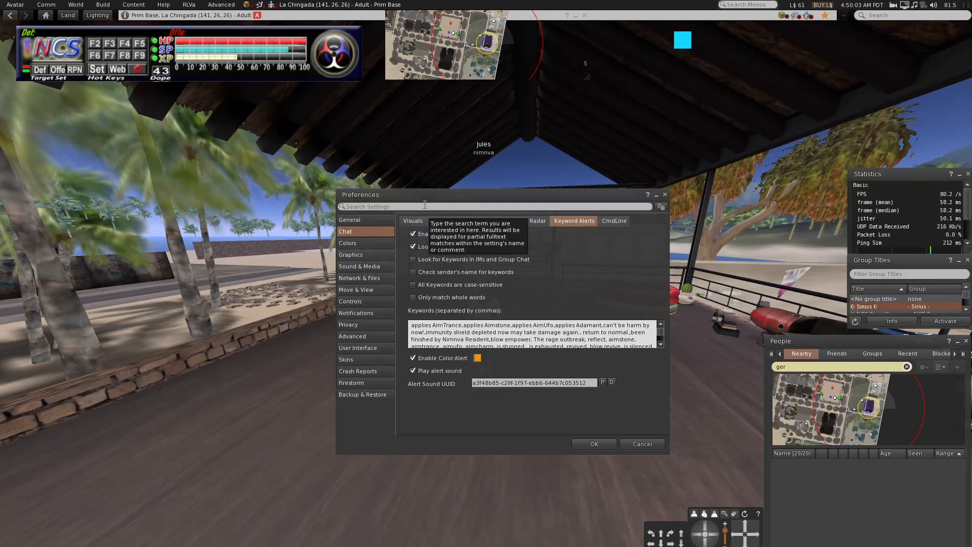
Move the preferences window clear of the chat console and review the list of keywords that trigger alerts
drag(426, 195, 581, 180)
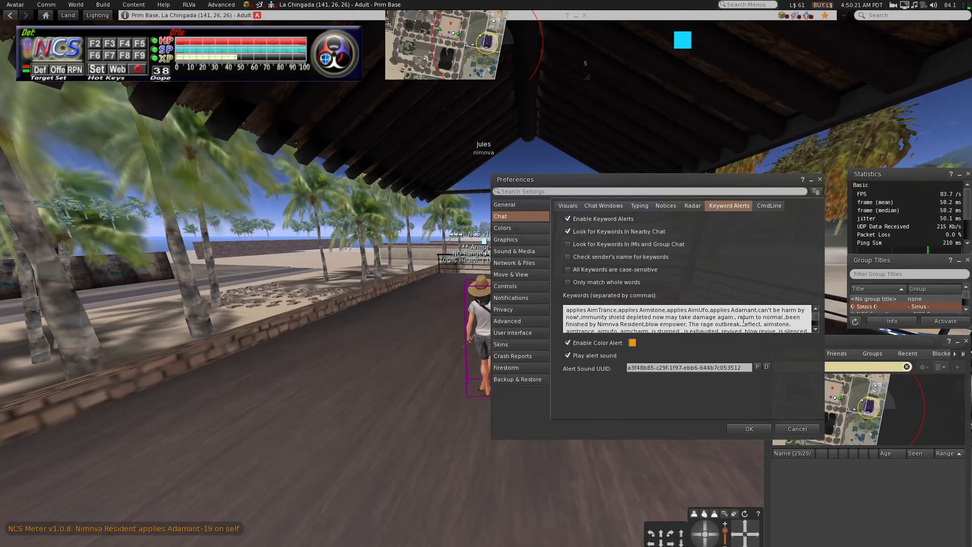
scroll(782, 319, down, 1)
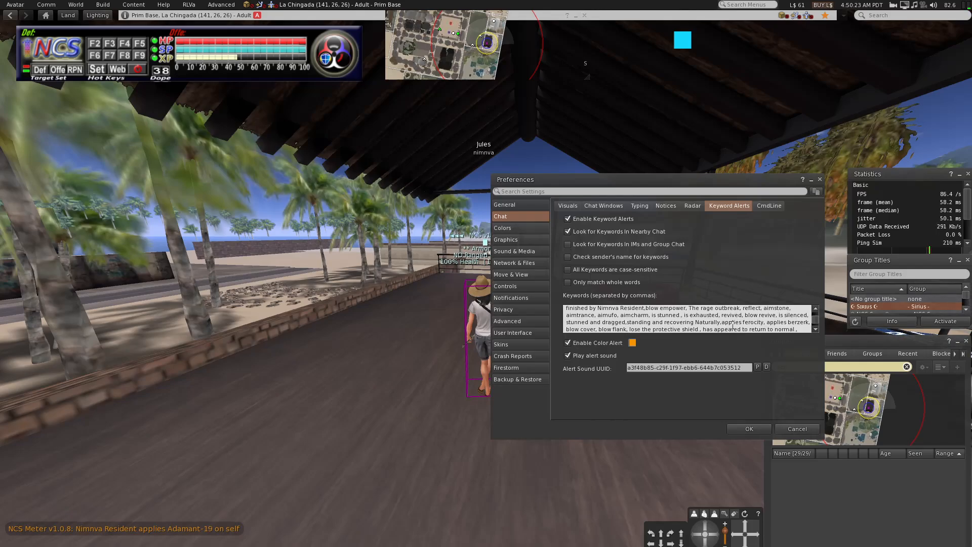
scroll(732, 325, down, 1)
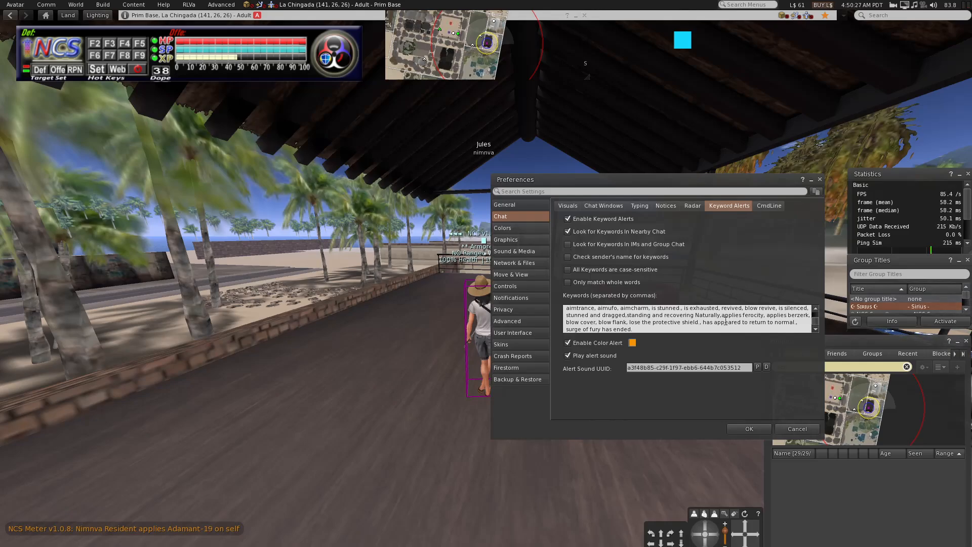
scroll(681, 331, up, 3)
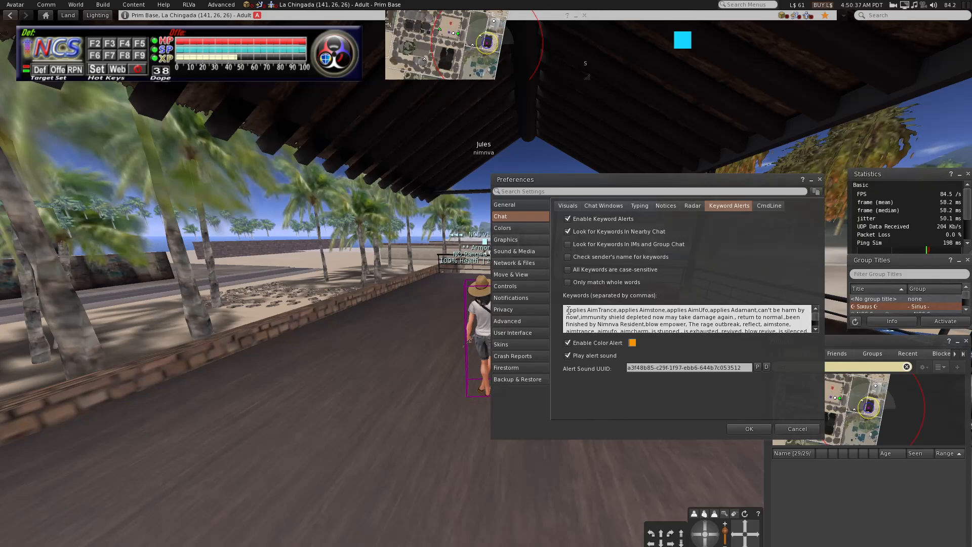
key(w)
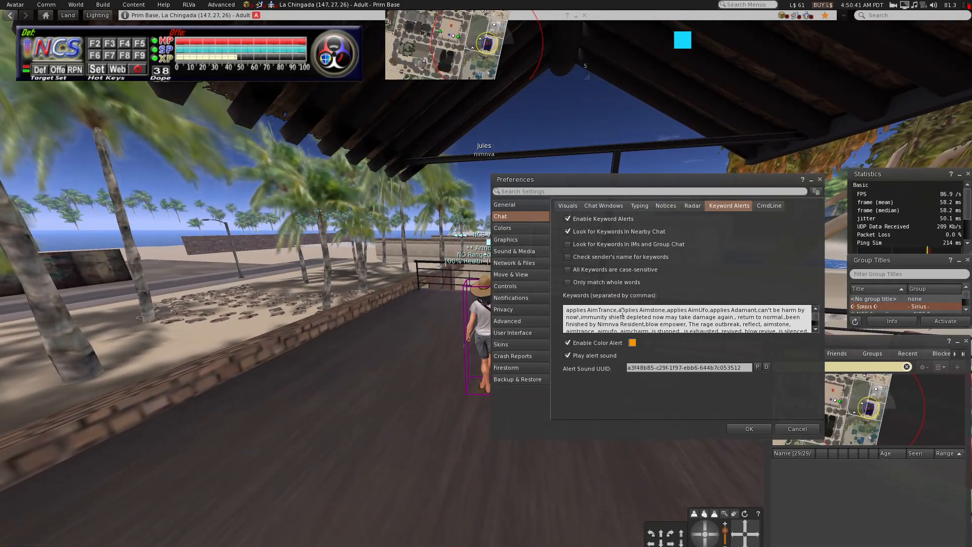
scroll(636, 317, down, 1)
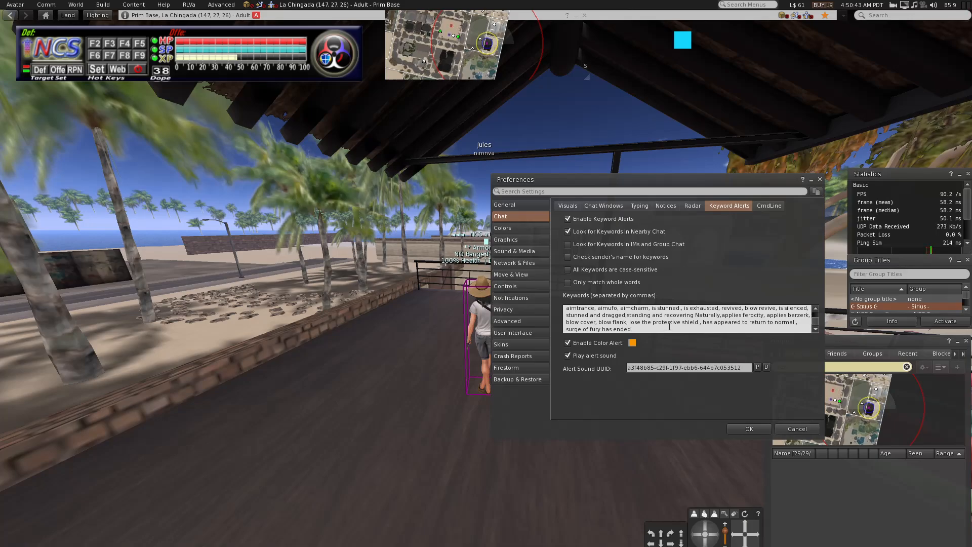
scroll(670, 326, up, 1)
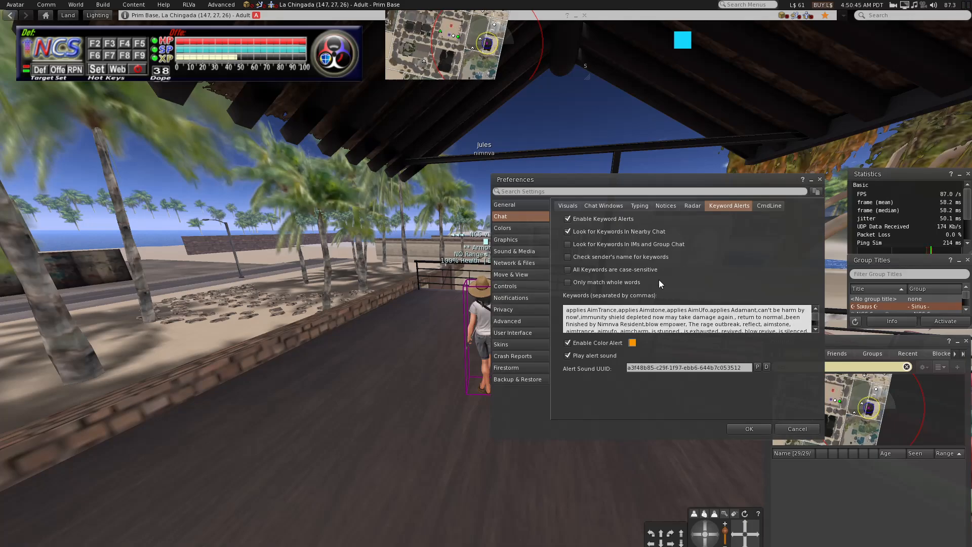
Shift the preferences window off the avatar and walk the avatar across the deck to the wooden dummy
drag(619, 184, 718, 191)
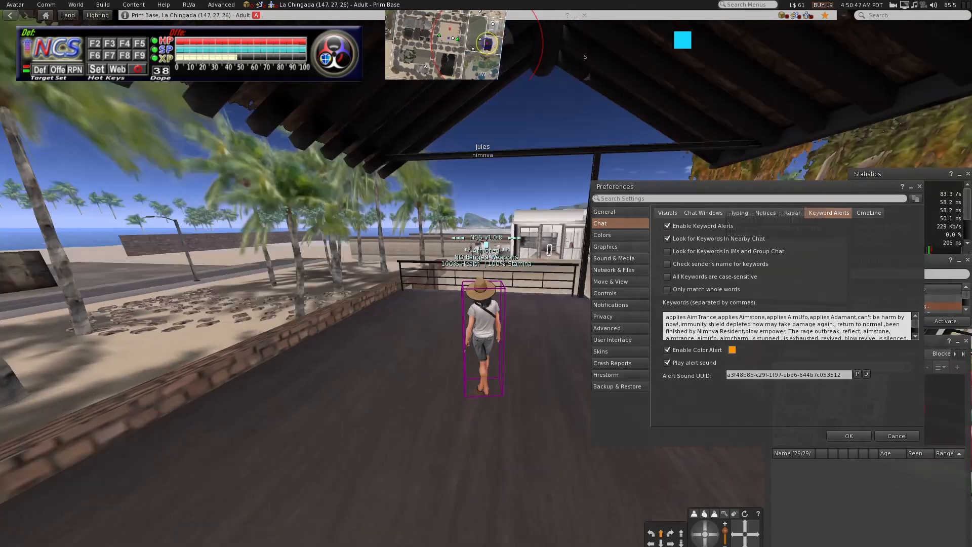
key(Up)
key(Right)
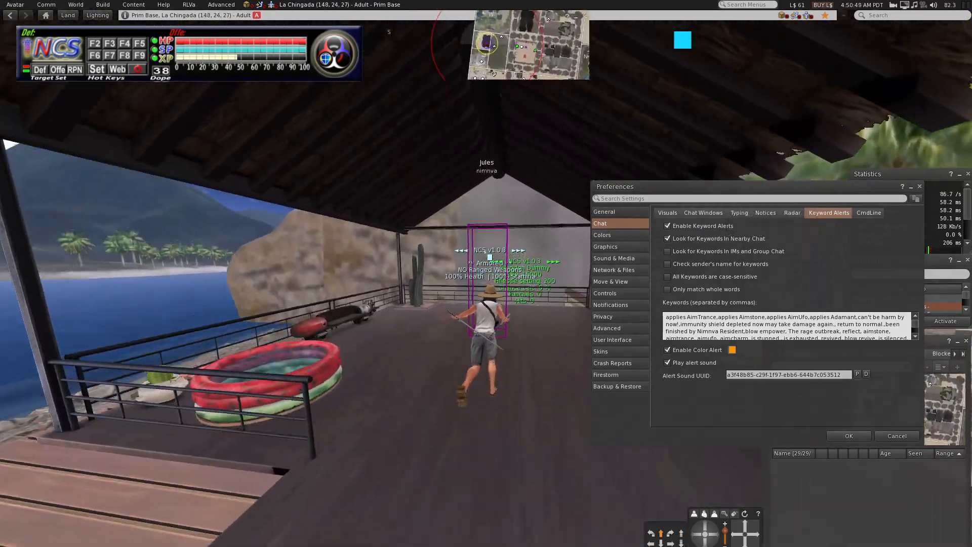
key(Up)
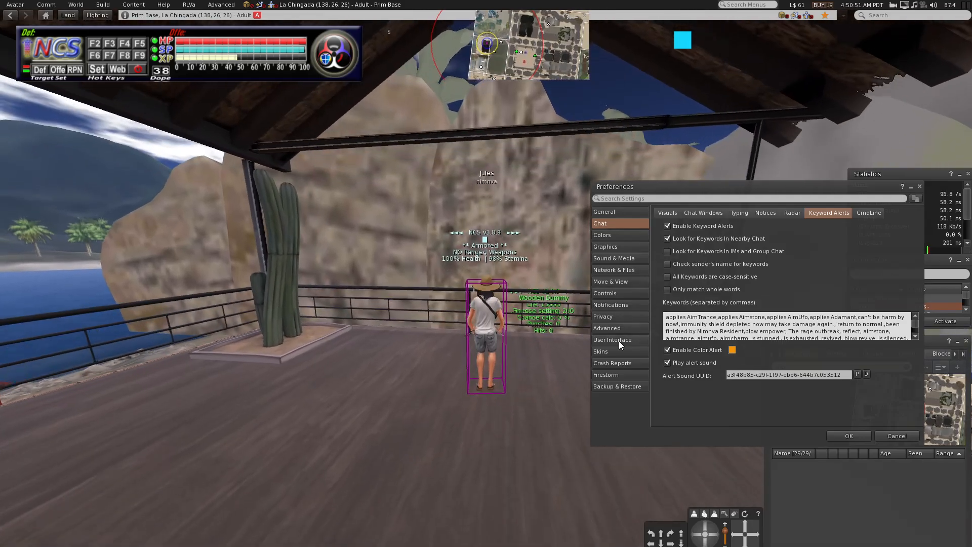
Go over the alert keywords again from the first "applies" entries through to the end of the list
scroll(727, 327, down, 3)
scroll(728, 327, up, 3)
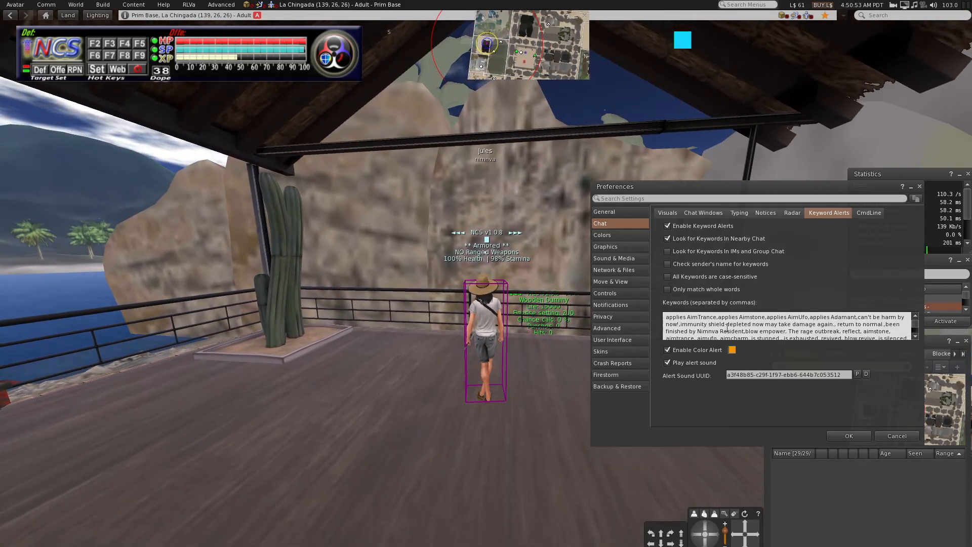
scroll(728, 328, down, 4)
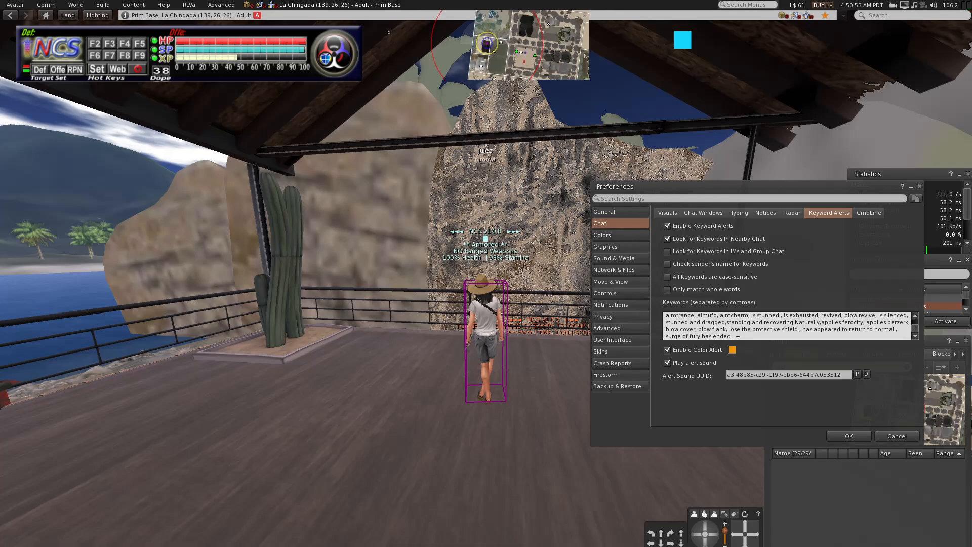
Go back up to the earlier alert keywords, and turn the avatar around to walk toward the white building
scroll(738, 334, up, 4)
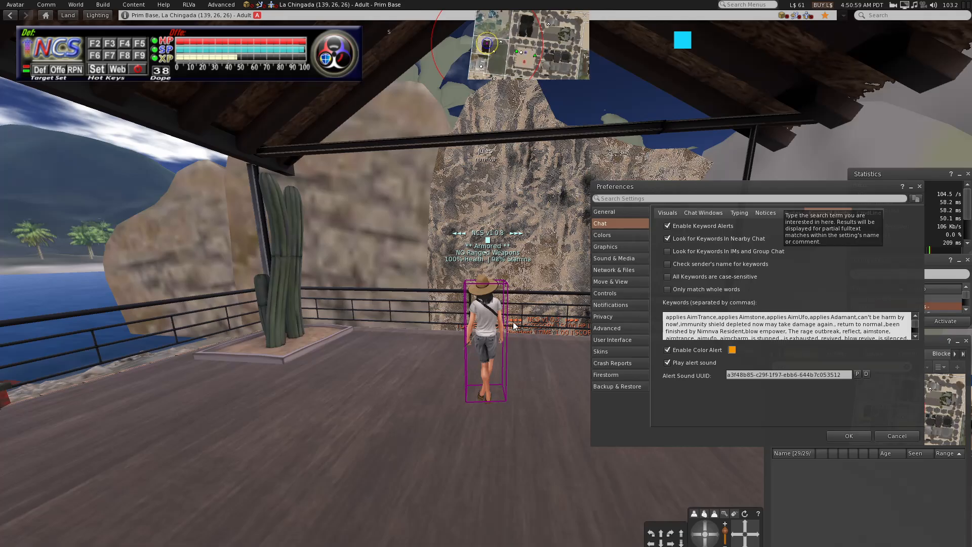
mouse_move(505, 324)
mouse_down()
mouse_move(526, 324)
mouse_move(504, 324)
mouse_up()
key(w)
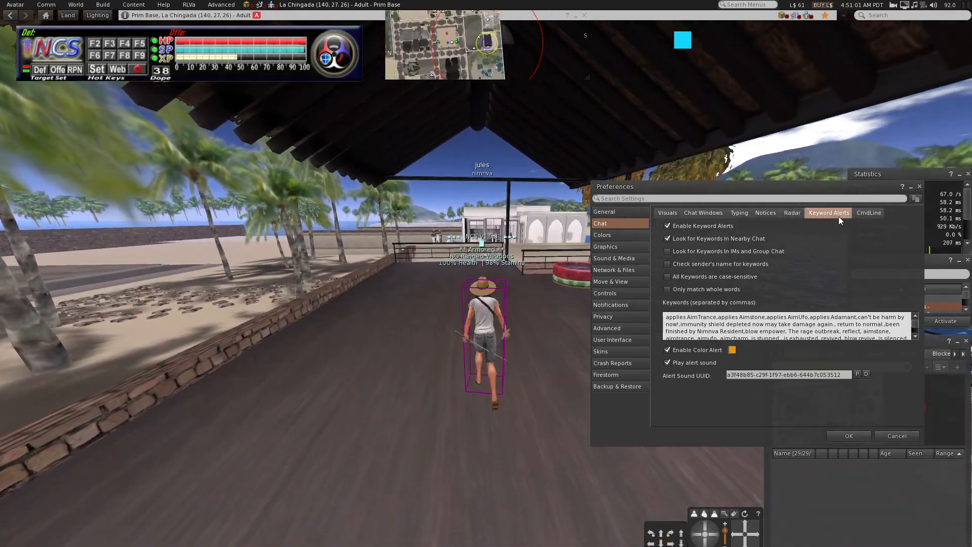
Look through the color preferences for name tags, minimap and miscellaneous items, ending on the chat message colors
click(603, 235)
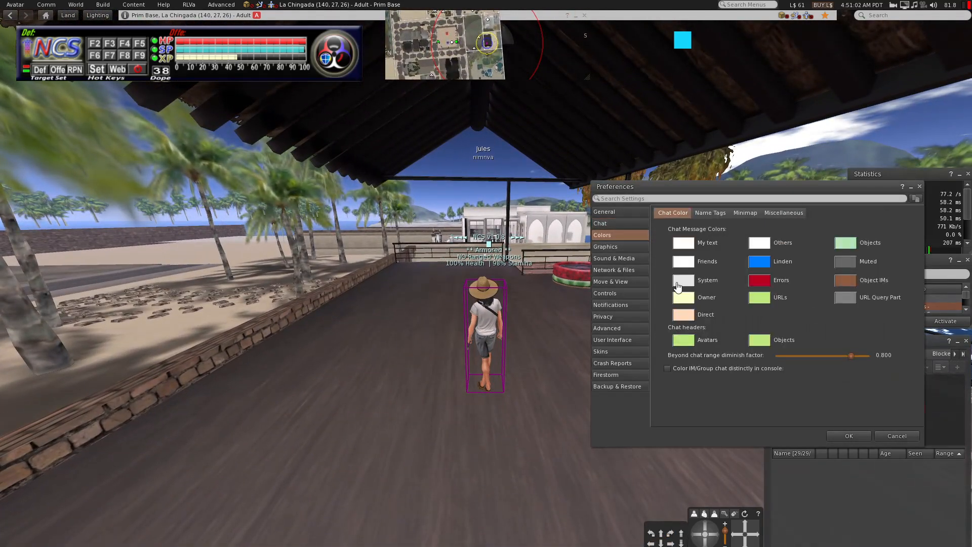
click(700, 211)
click(745, 211)
click(782, 211)
click(677, 212)
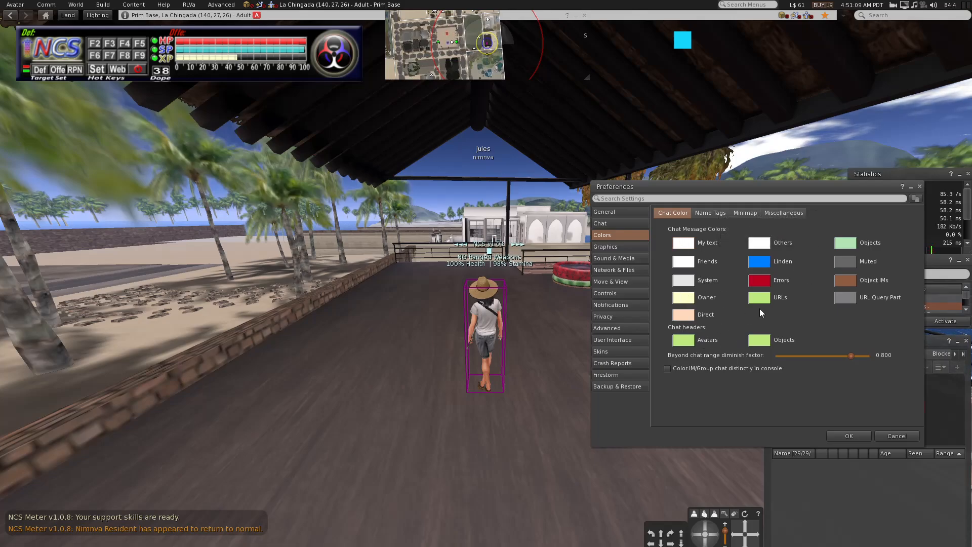
Review the graphics preferences, covering the general quality, hardware and rendering settings
click(613, 245)
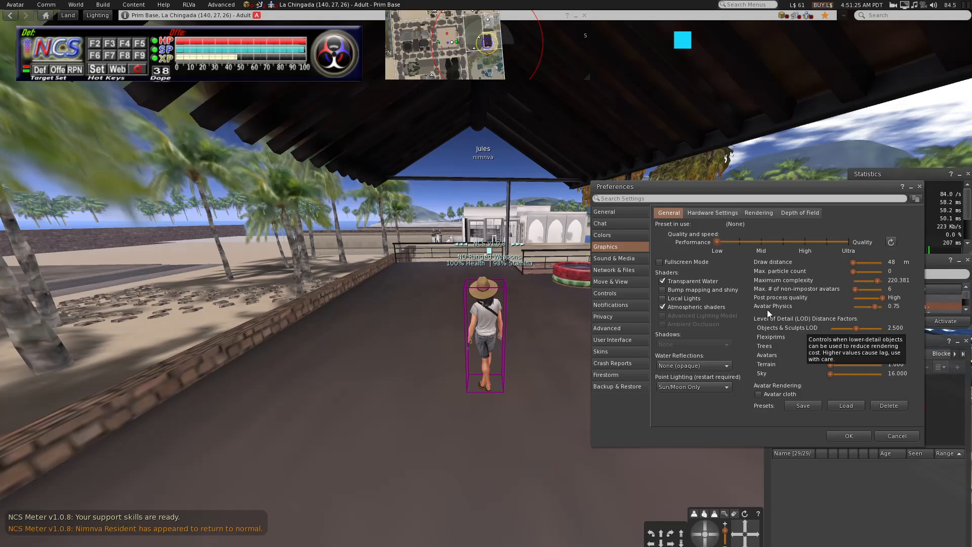
click(719, 210)
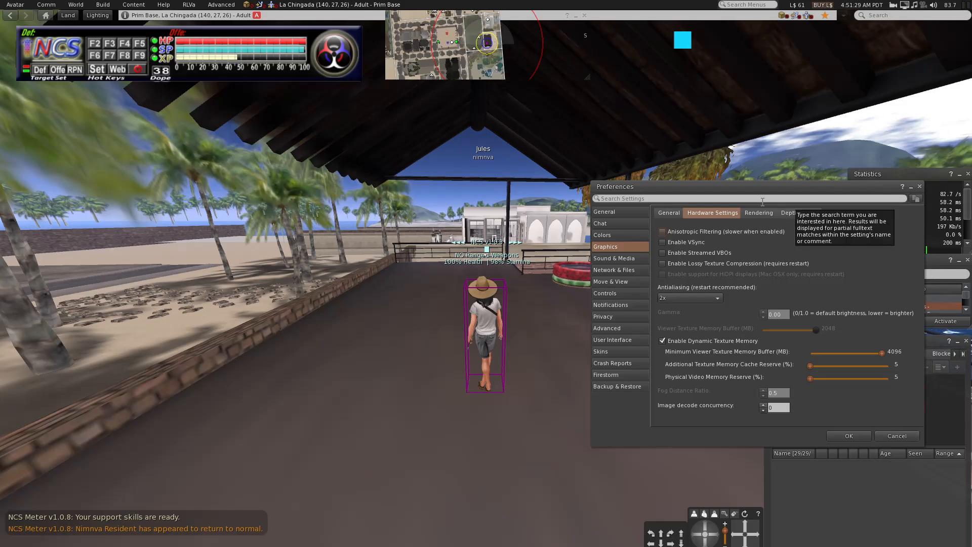
click(758, 212)
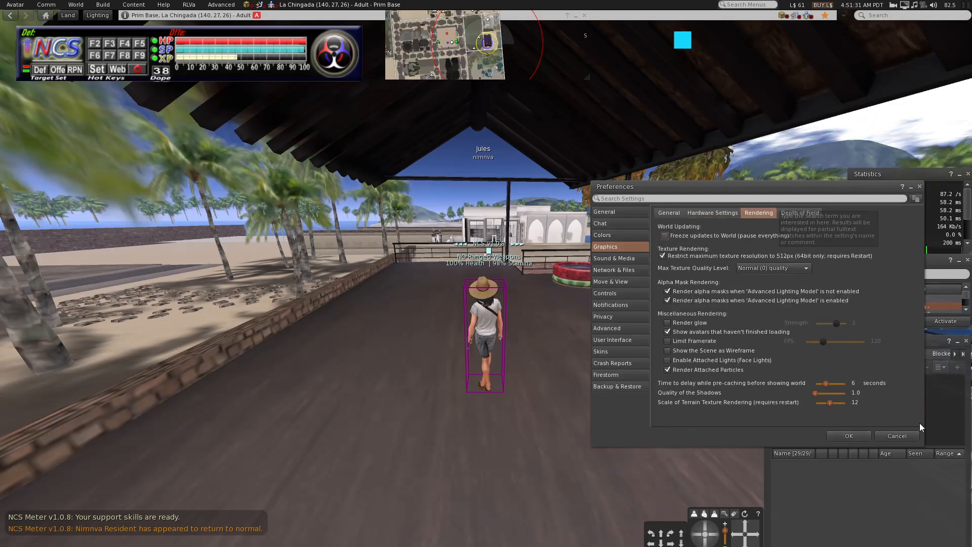
Look over the sound and media preferences and the network directories, ending on the connection settings with the maximum bandwidth
click(628, 258)
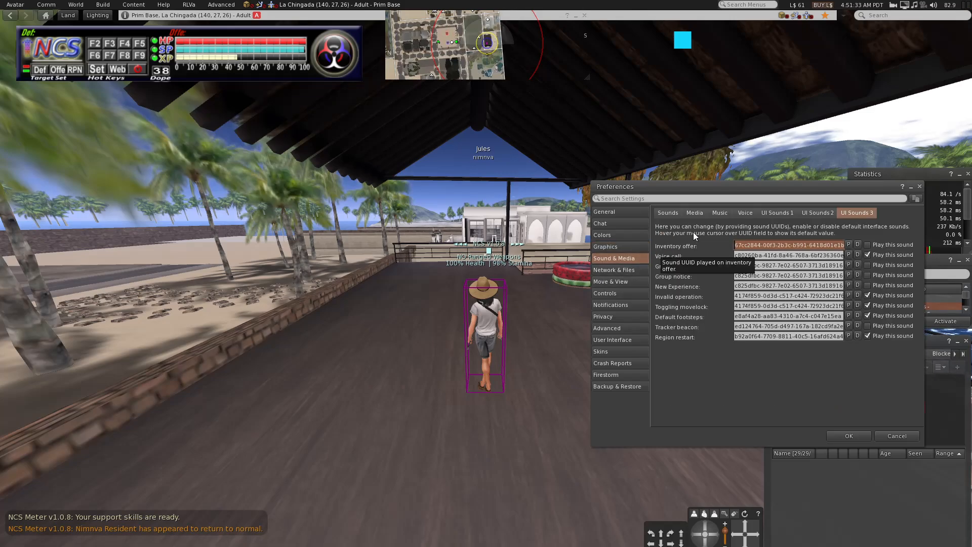
click(667, 213)
click(619, 269)
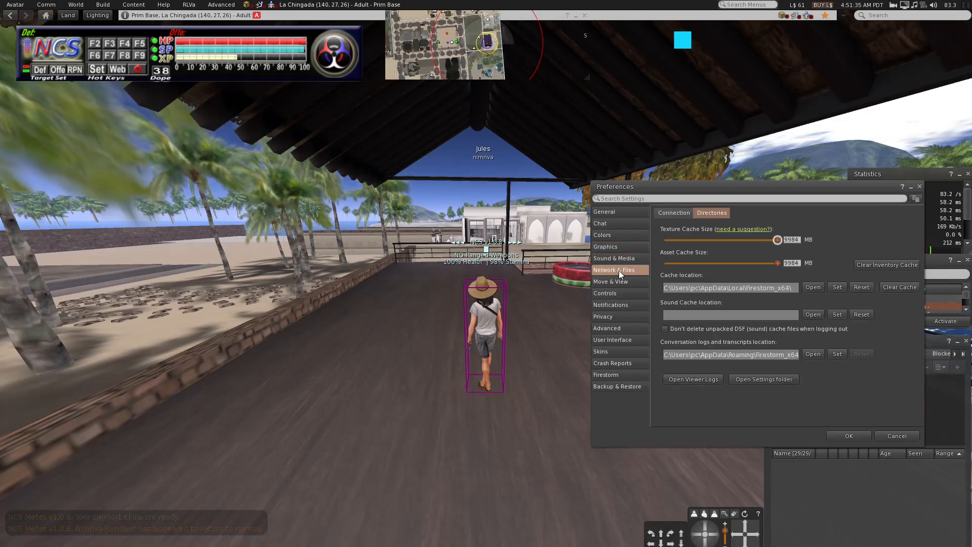
click(672, 215)
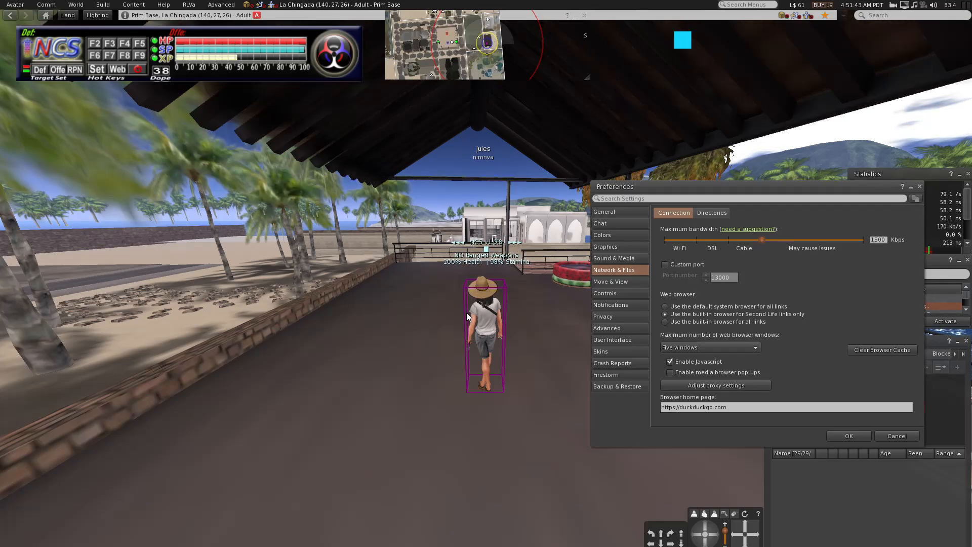
Run the avatar back and forth across the covered deck between the cactus end and the side facing the white building
key(w)
drag(478, 316, 406, 316)
key(e)
key(e)
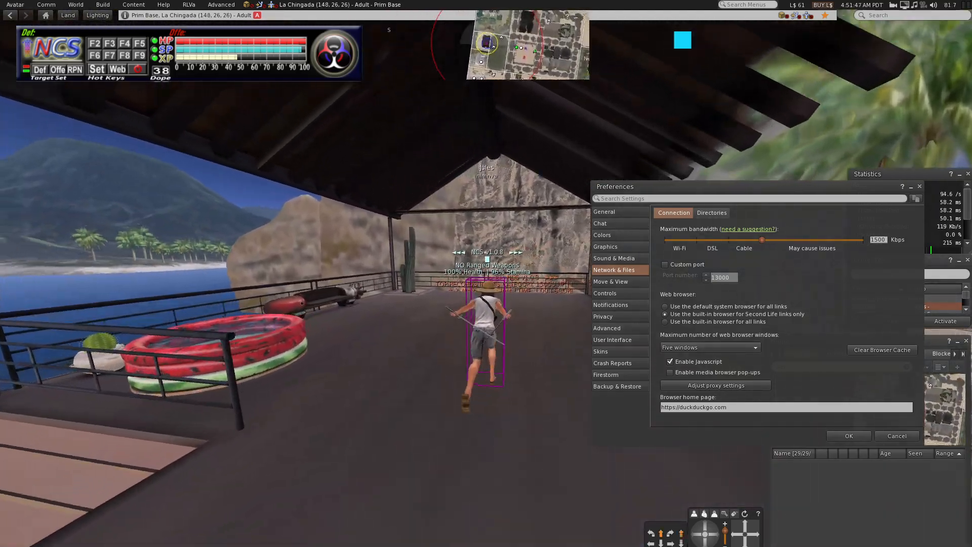
key(e)
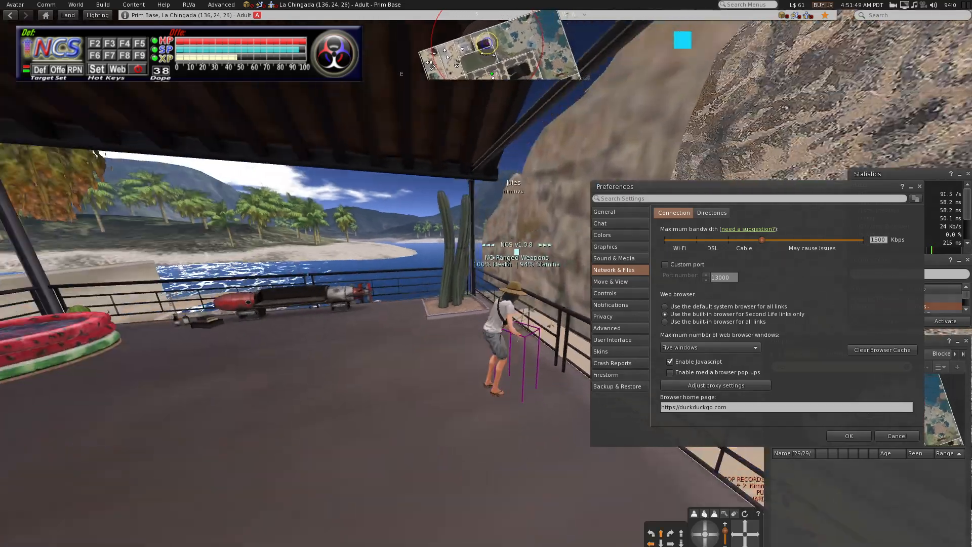
key(w)
key(a)
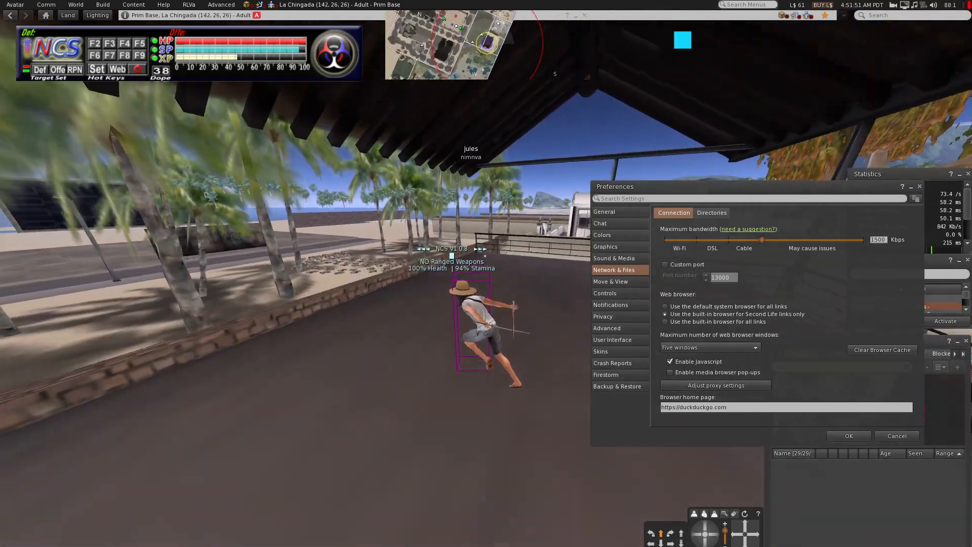
Jump and flip the avatar around the deck, moving it up to the railing that faces the white building
key(e)
key(s)
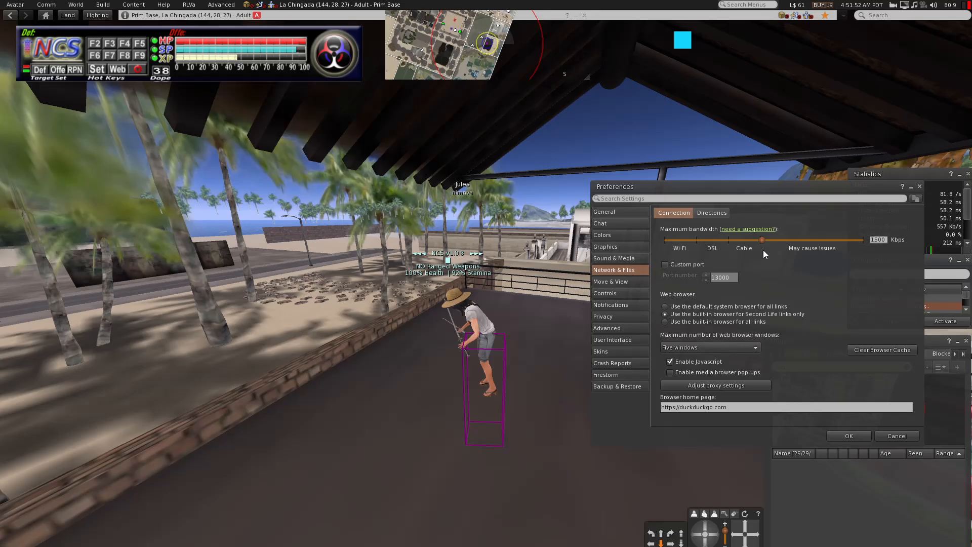
key(w)
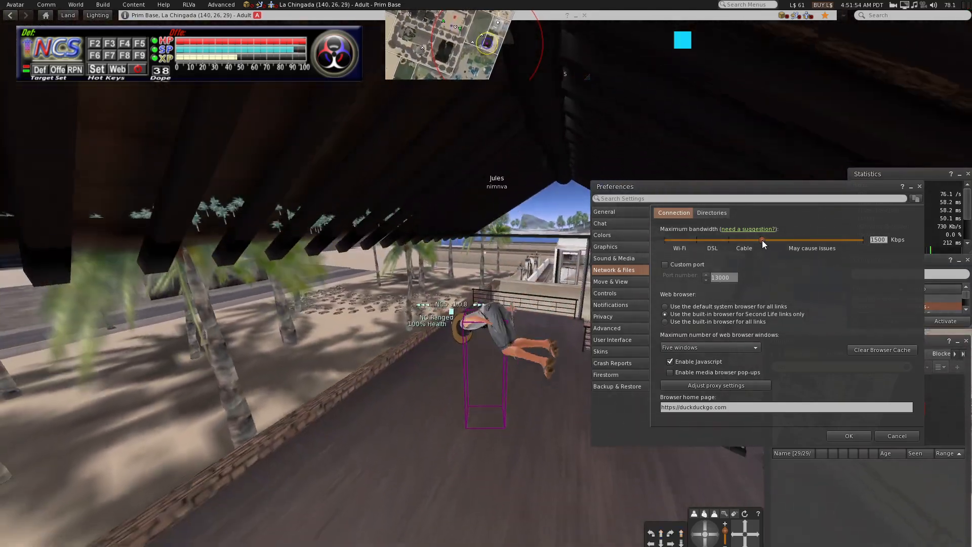
key(w)
key(e)
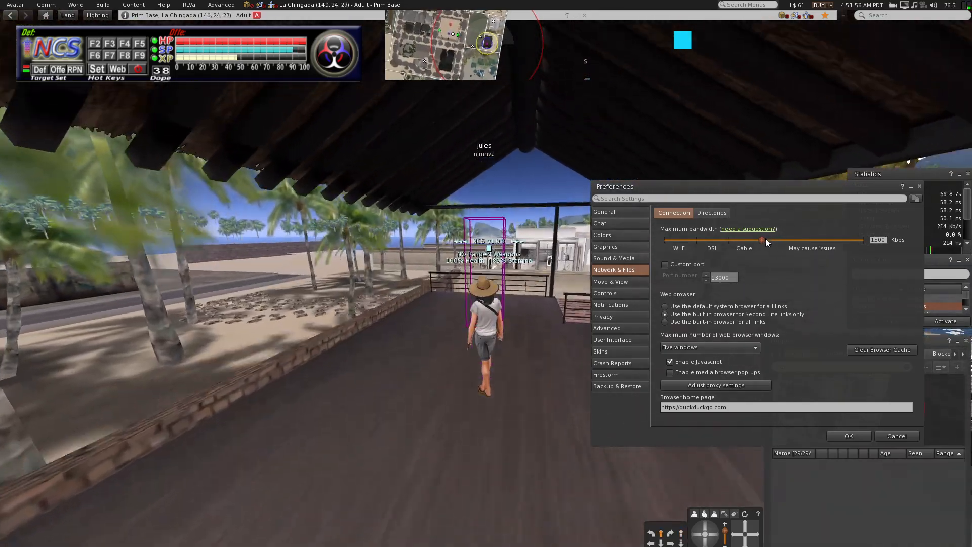
key(s)
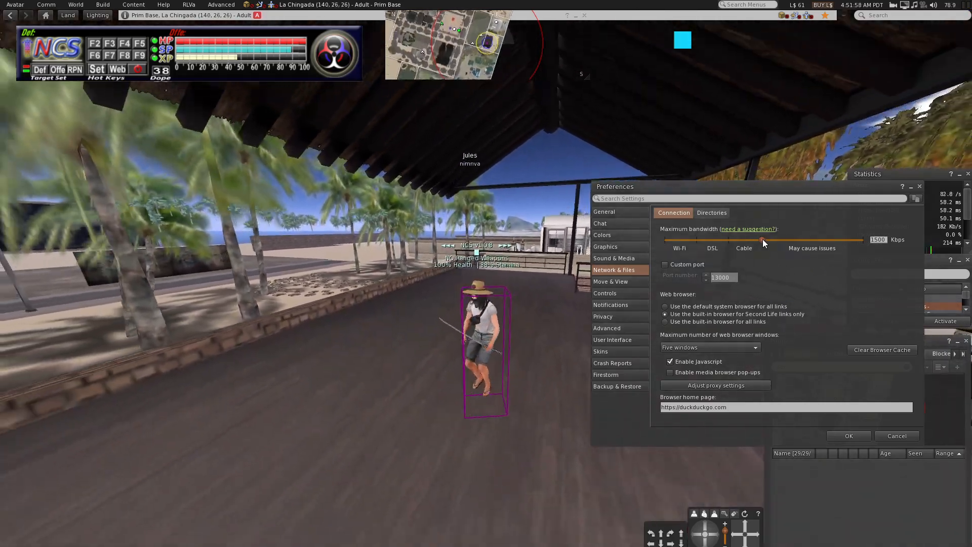
key(w)
key(e)
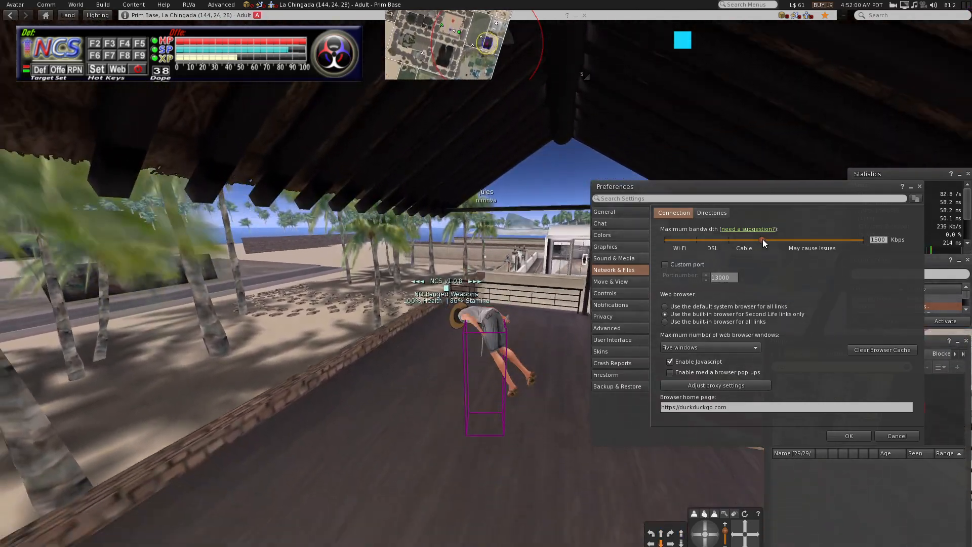
key(w)
key(e)
key(w)
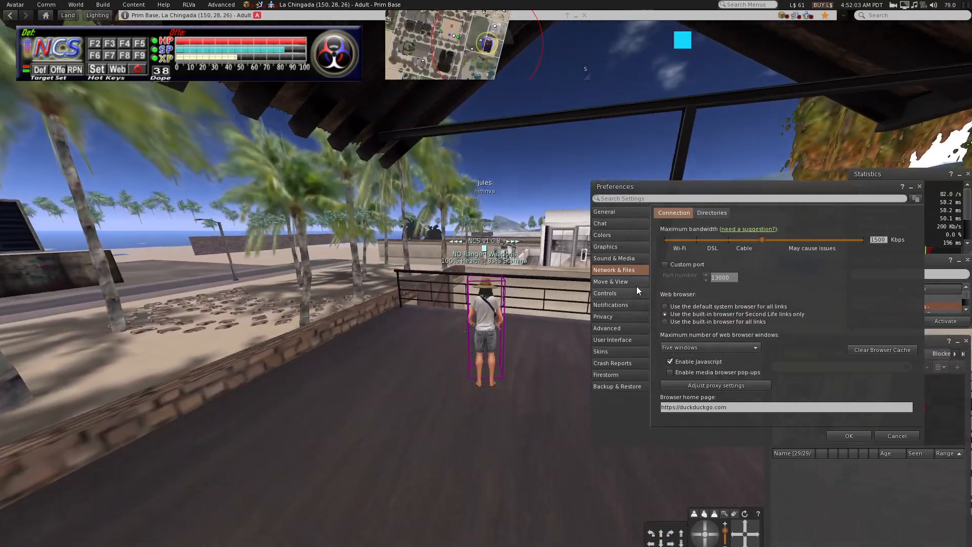
Examine the Mouselook options in the movement and view preferences, comparing them with the camera view settings
click(635, 284)
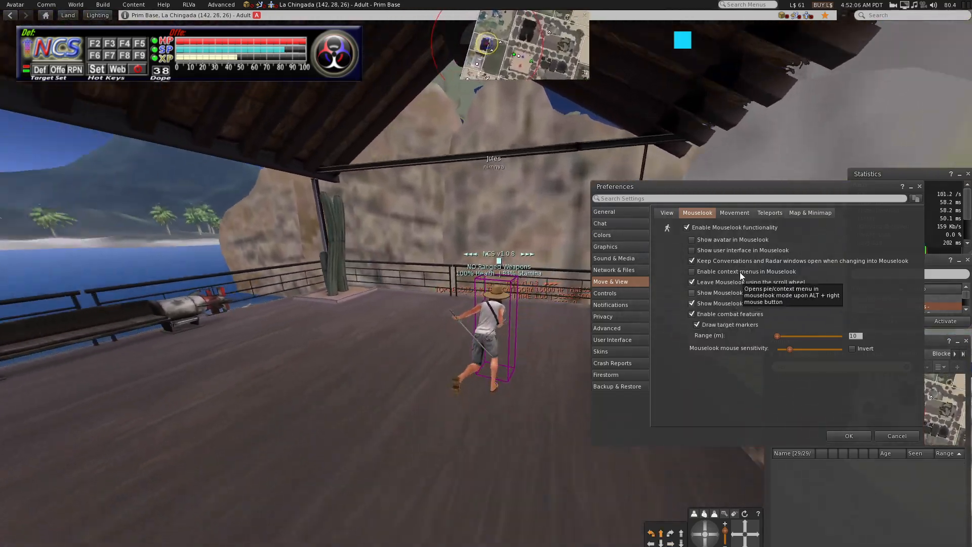
click(669, 213)
click(686, 211)
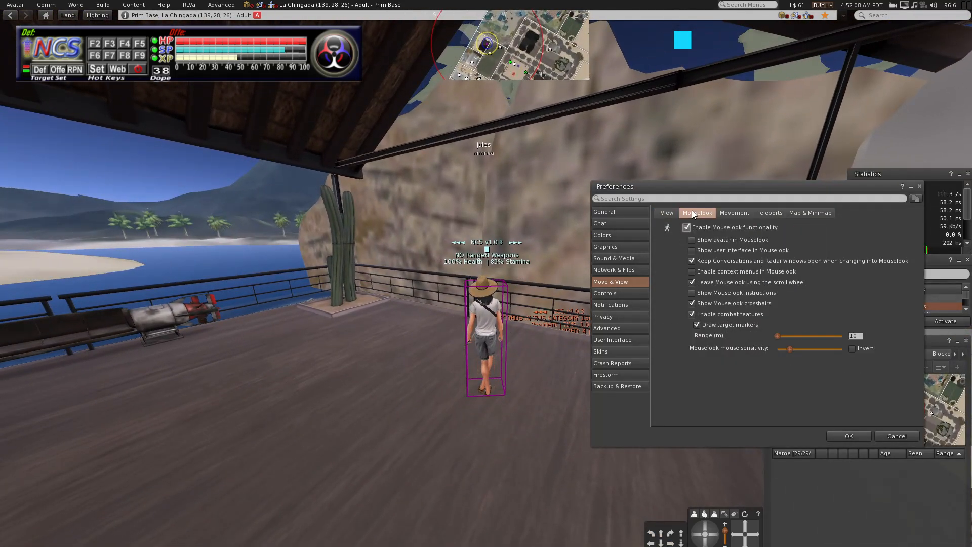
click(670, 210)
click(686, 213)
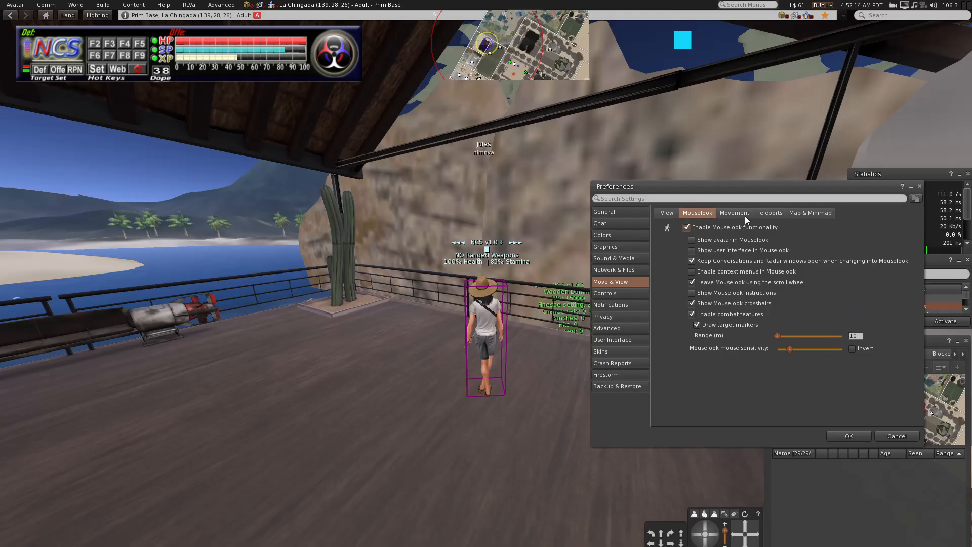
Turn the avatar toward the white building, switch to Mouselook and walk in first person to the far railing
key(w)
drag(498, 310, 375, 310)
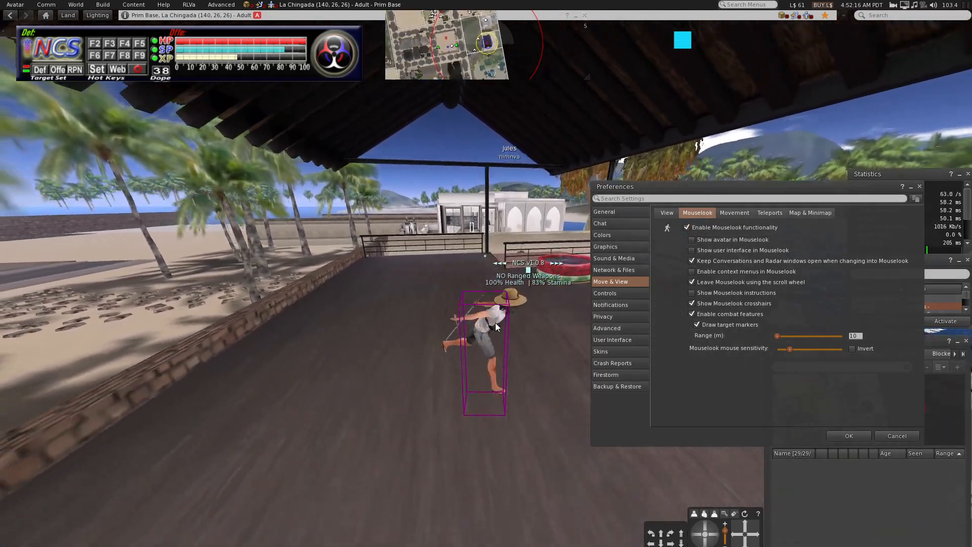
key(m)
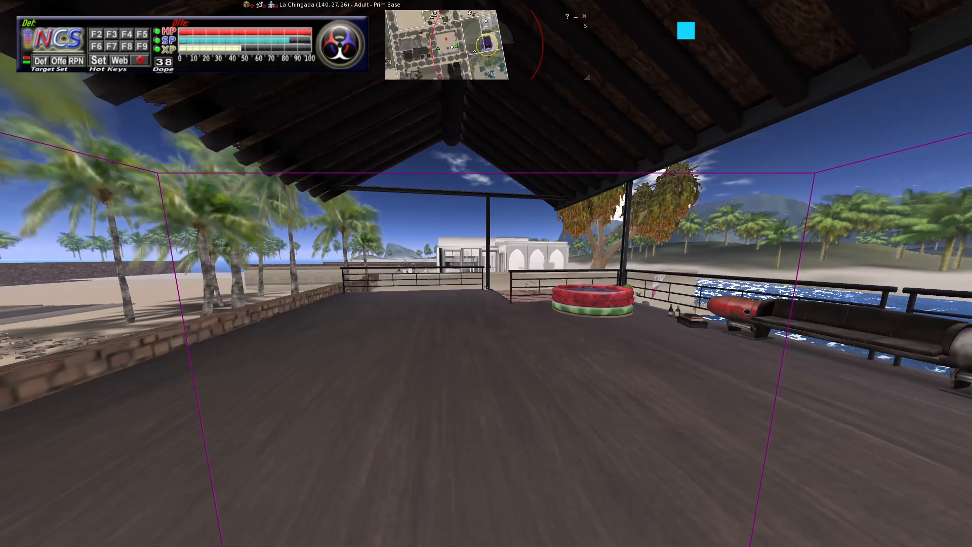
key(w)
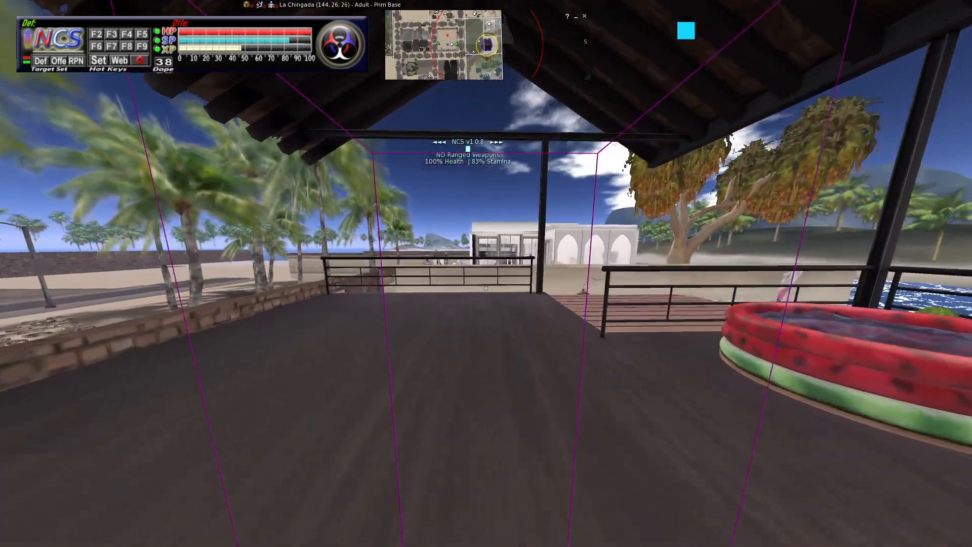
key(w)
key(s)
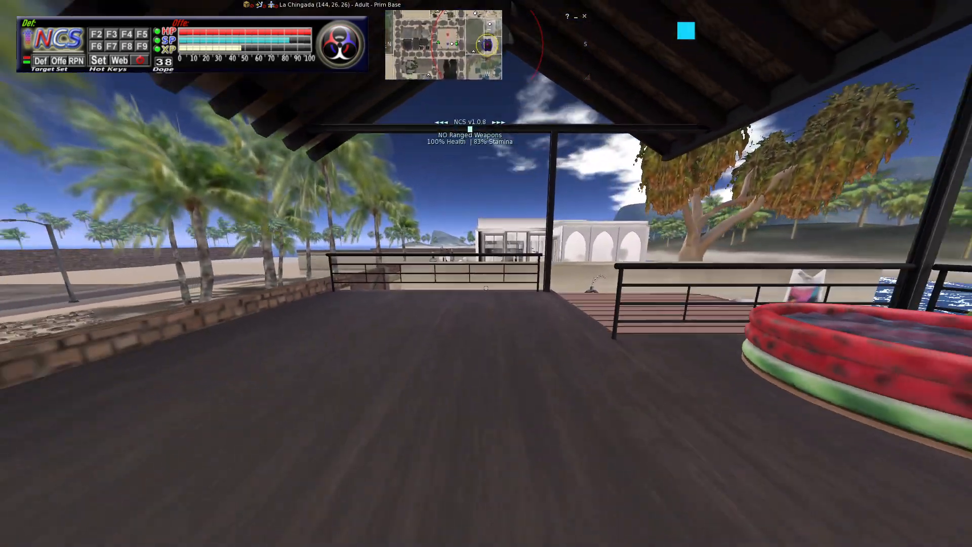
key(w)
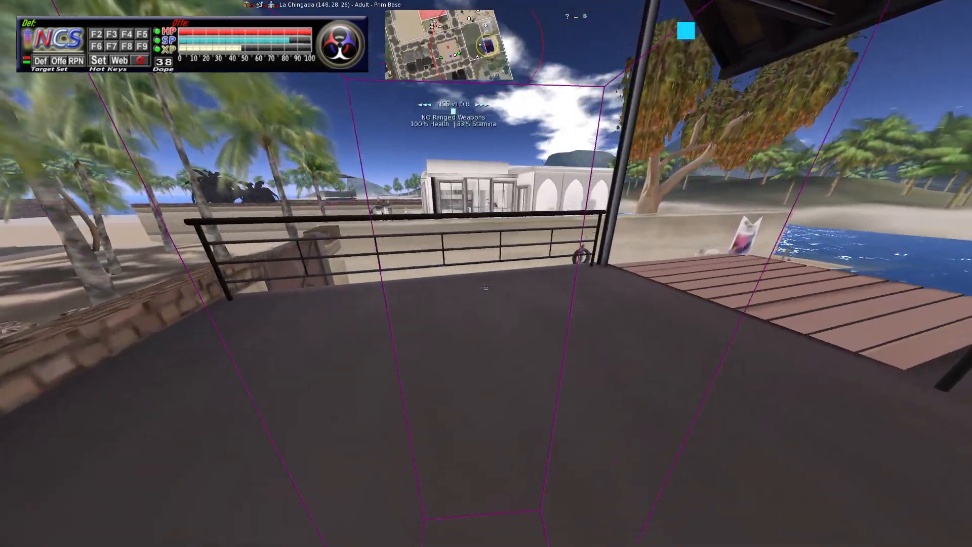
Run around the deck in Mouselook, turning between the cactus end and the watermelon pool
key(w)
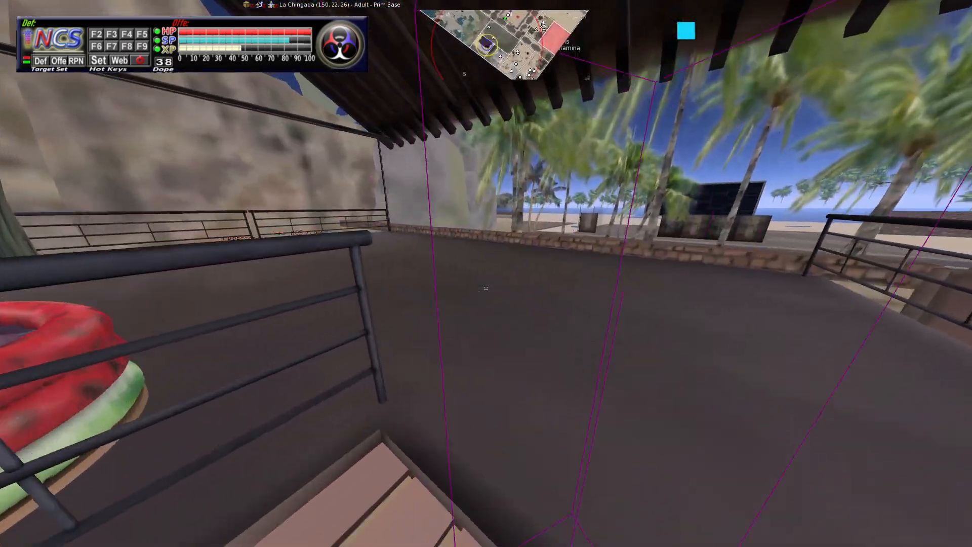
key(w)
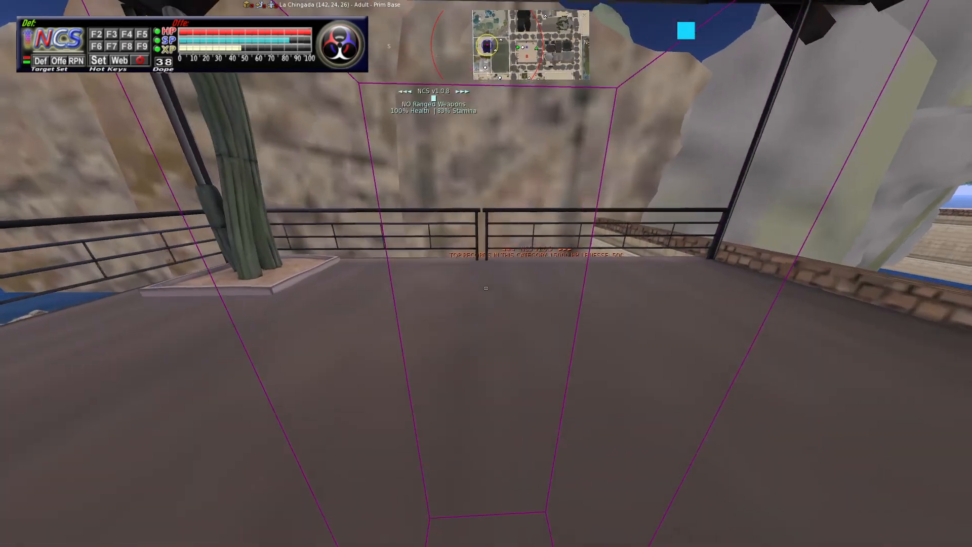
key(w)
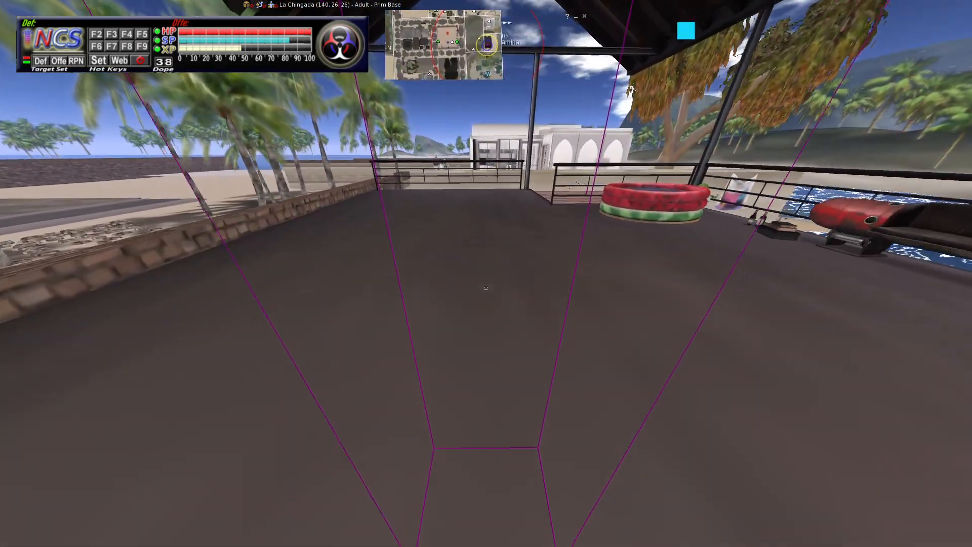
key(w)
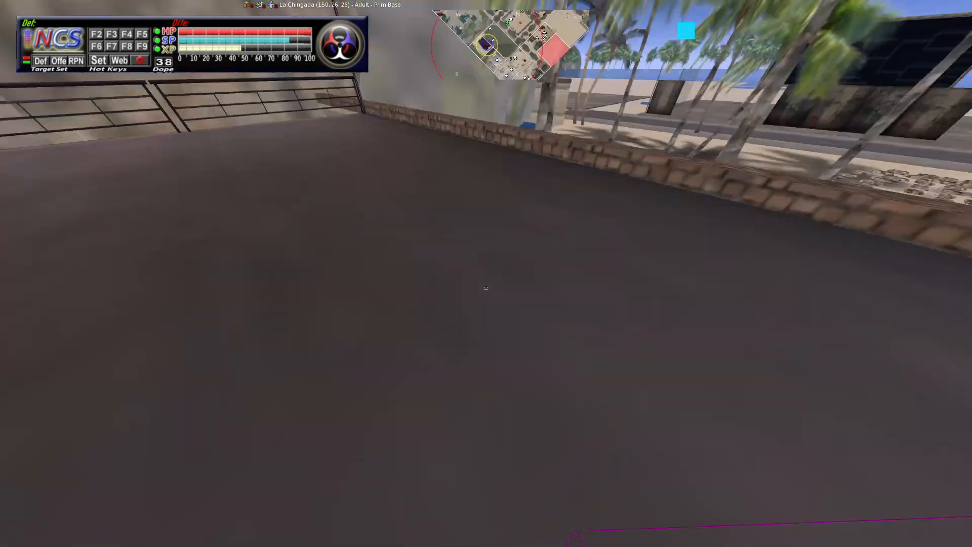
key(w)
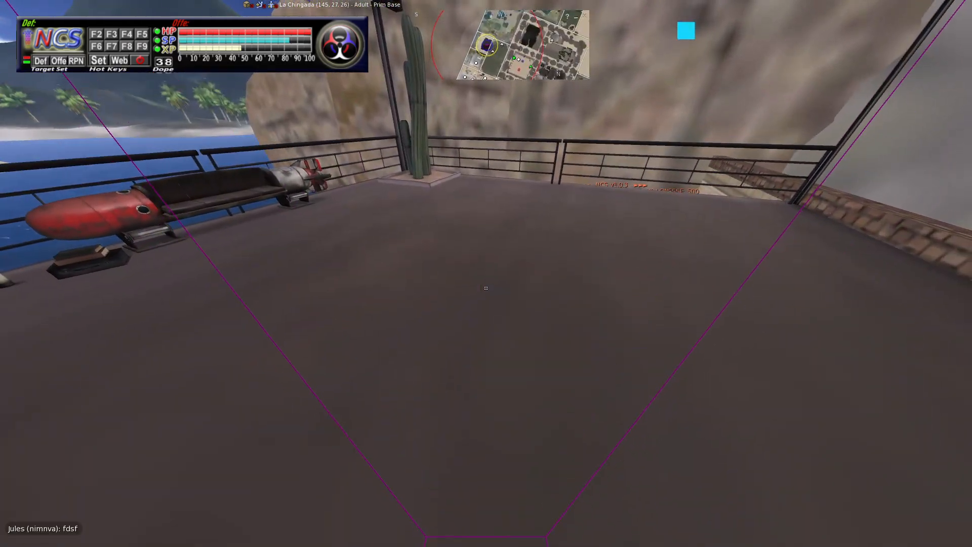
key(w)
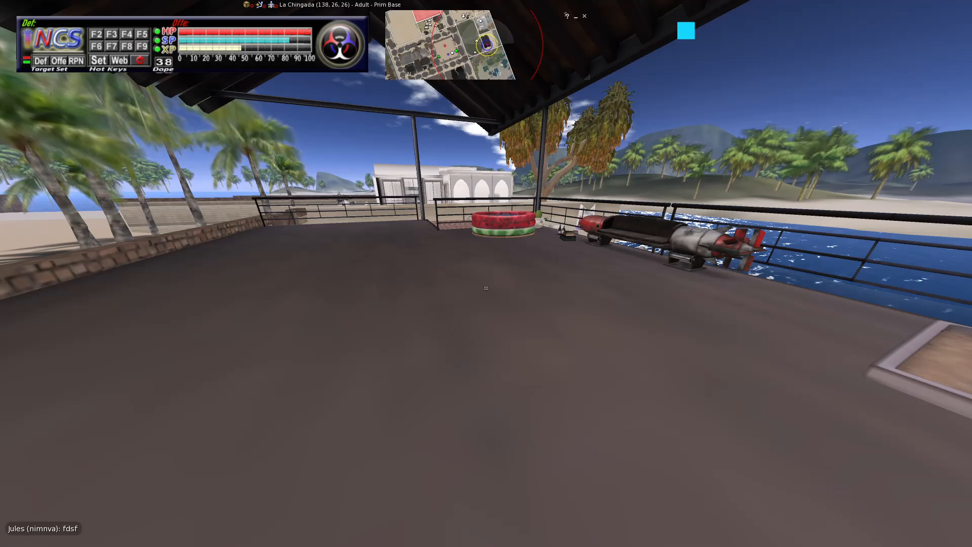
Leave Mouselook, reposition the avatar on the deck and bring up the camera view settings with the view angle
key(Escape)
key(w)
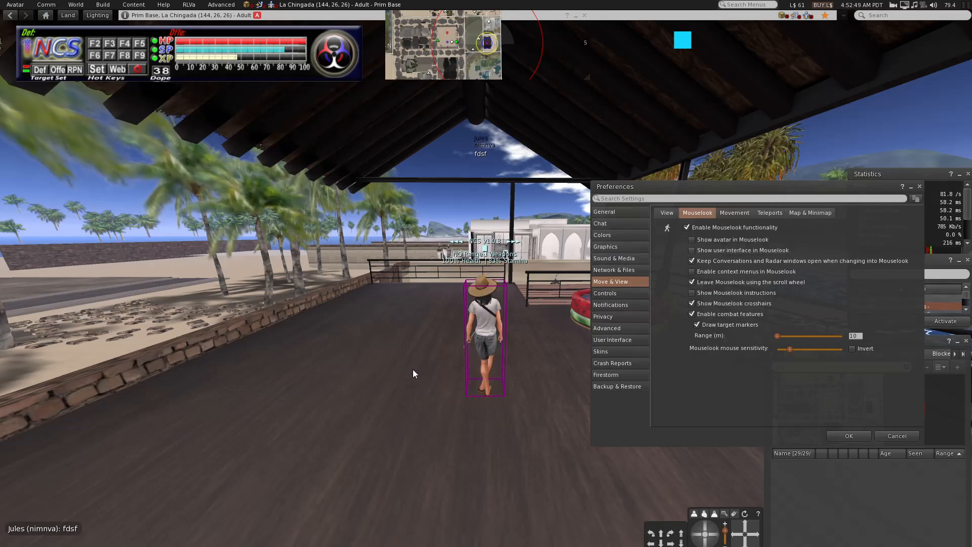
key(s)
key(a)
click(668, 213)
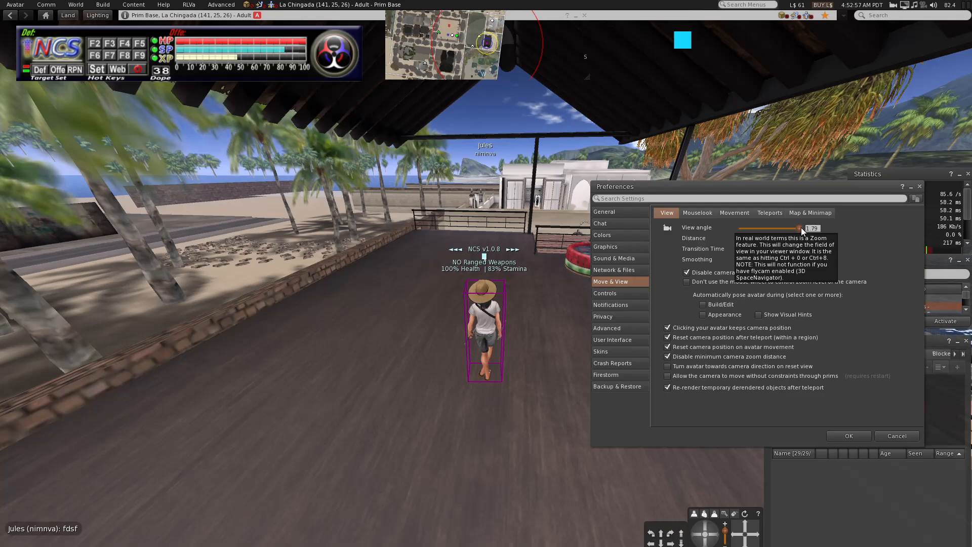
Set the camera view angle to 1.31 and run around the deck in Mouselook to test the narrower view
drag(801, 227, 784, 229)
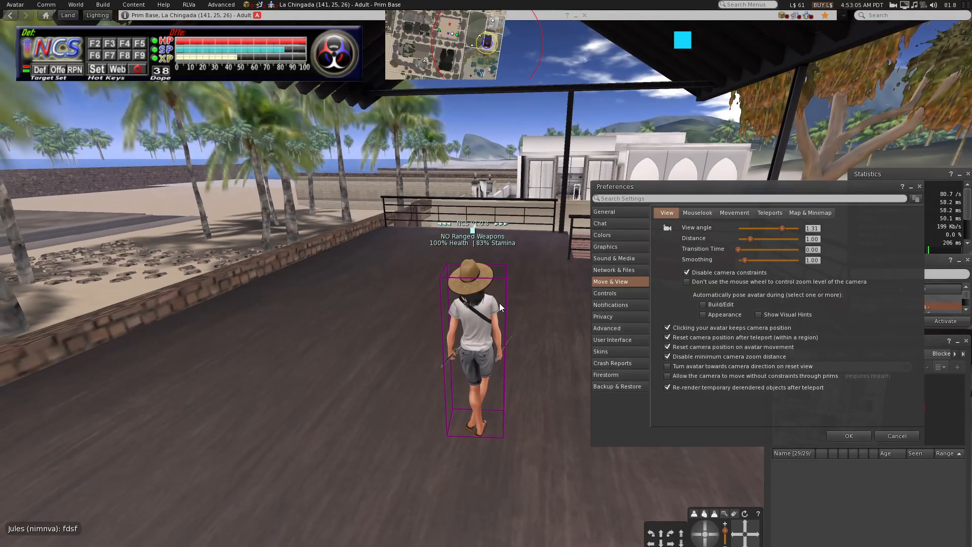
scroll(508, 316, down, 4)
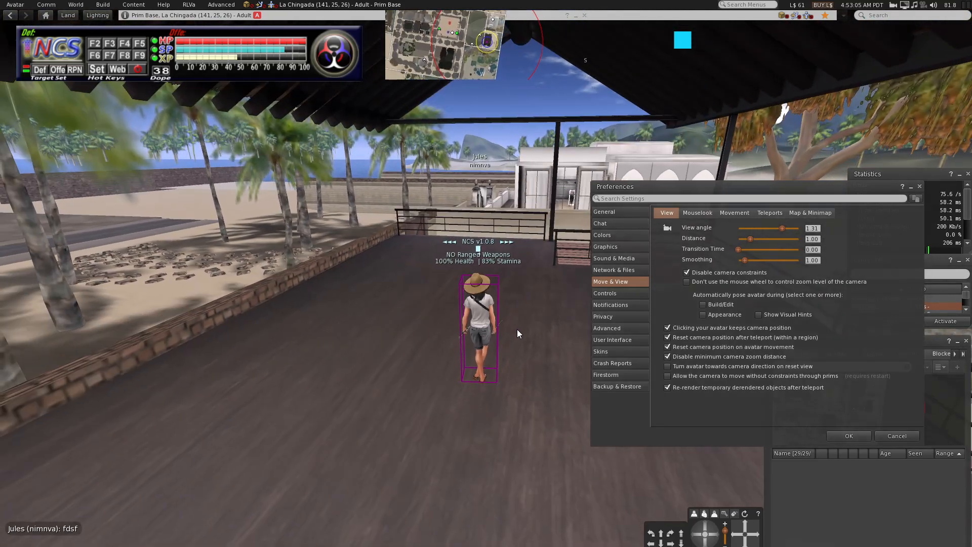
key(m)
key(w)
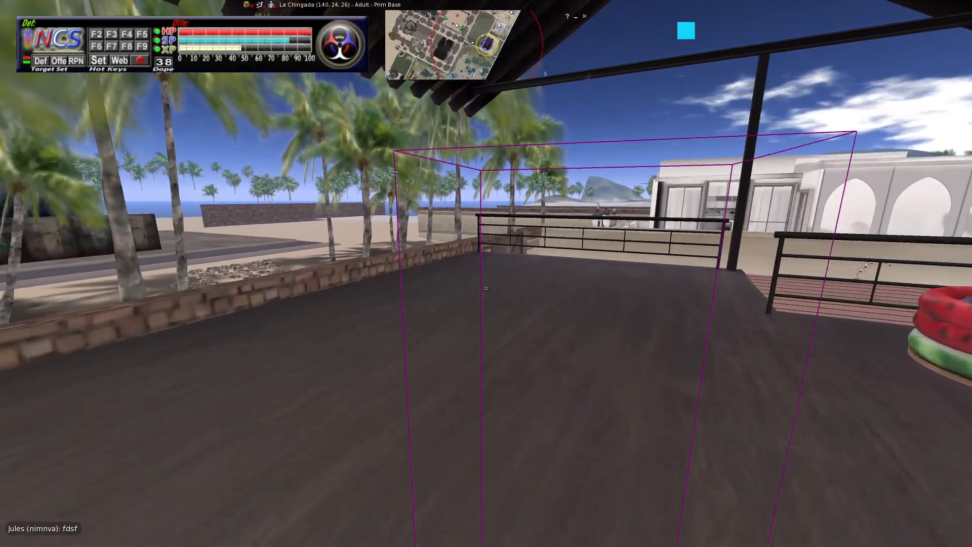
key(w)
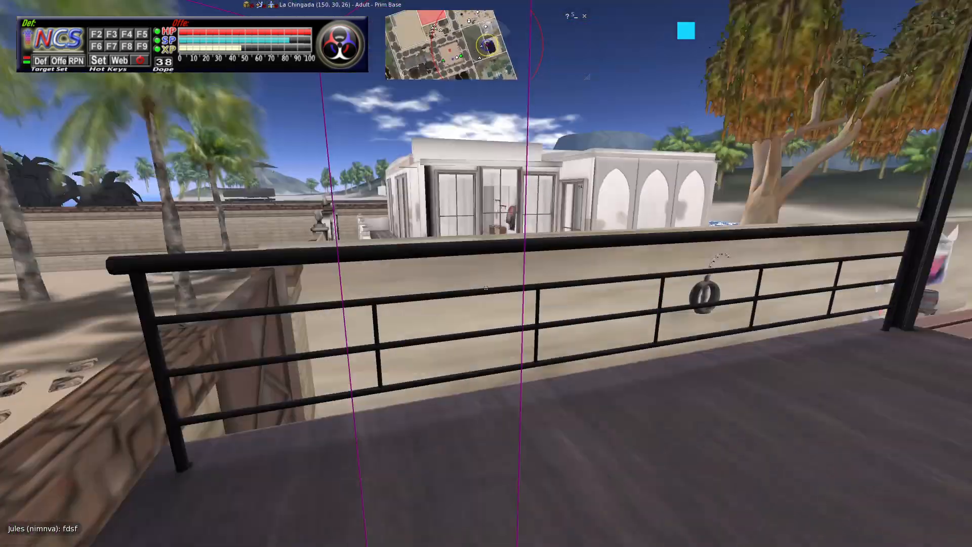
key(w)
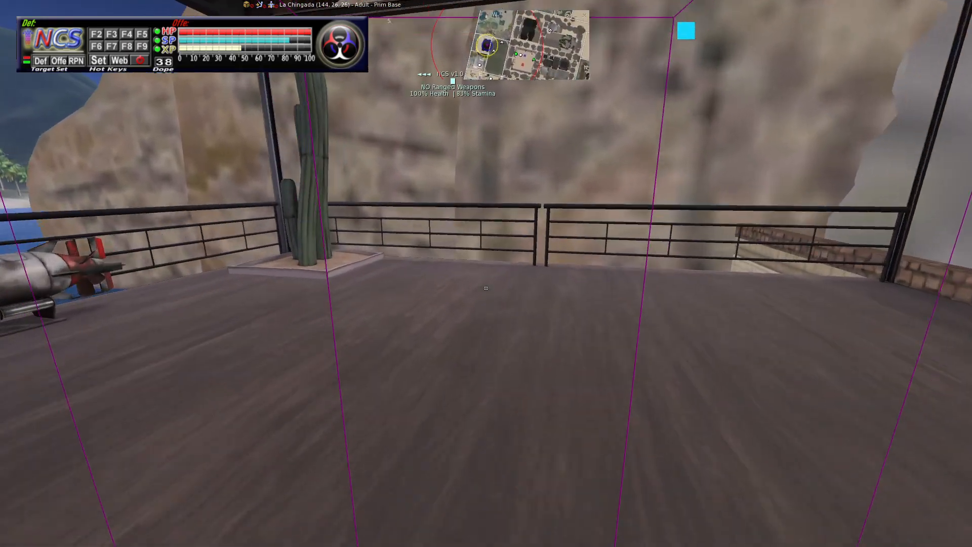
key(w)
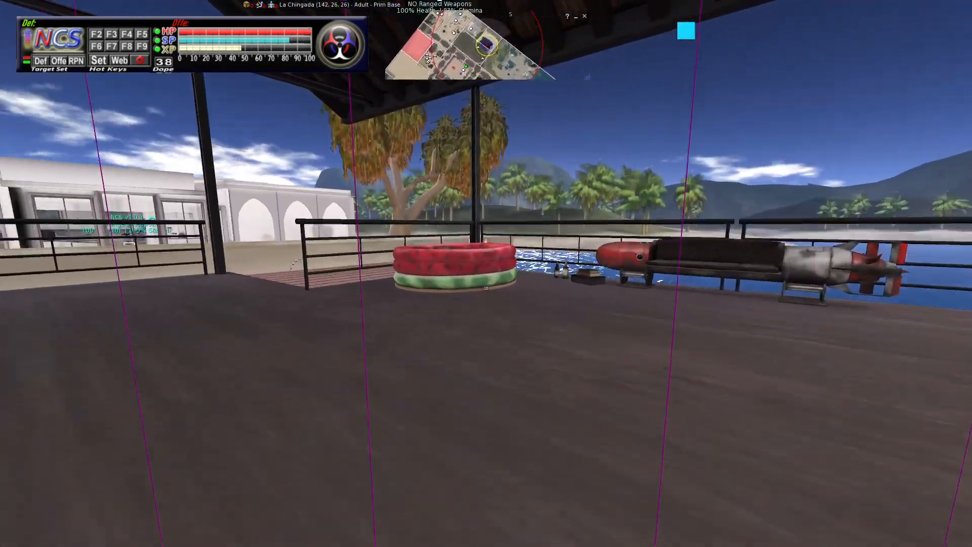
key(w)
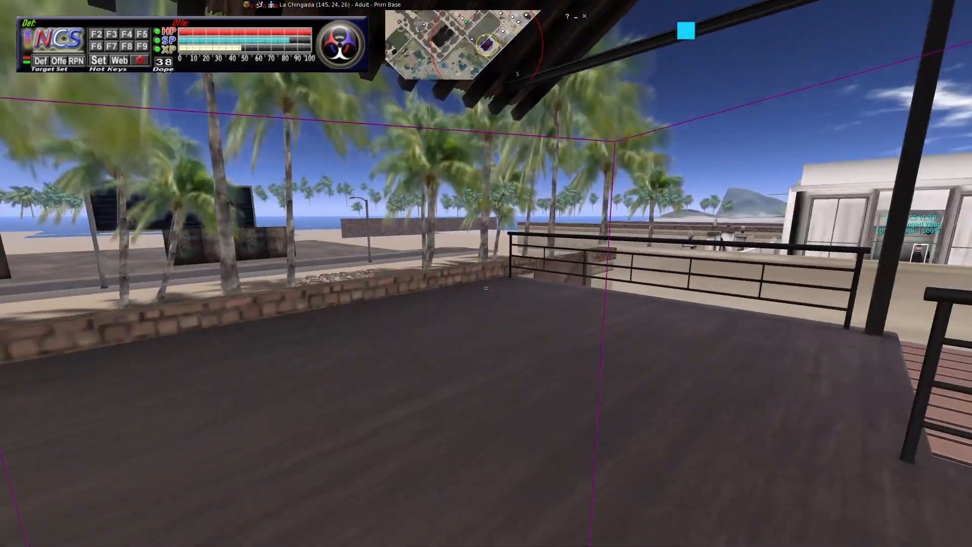
key(Escape)
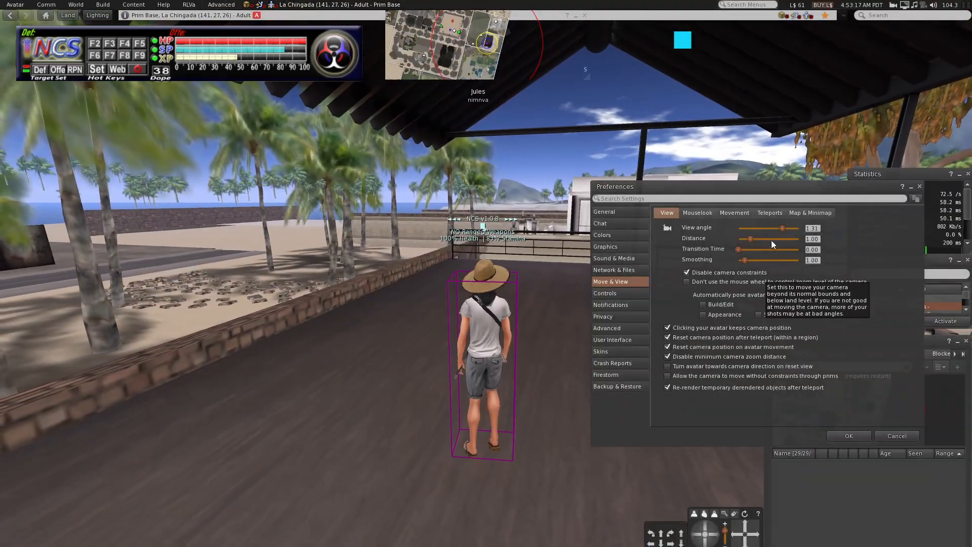
Set the camera view angle to 1.79 and run between the pool and the cactus in Mouselook
drag(781, 228, 839, 235)
key(m)
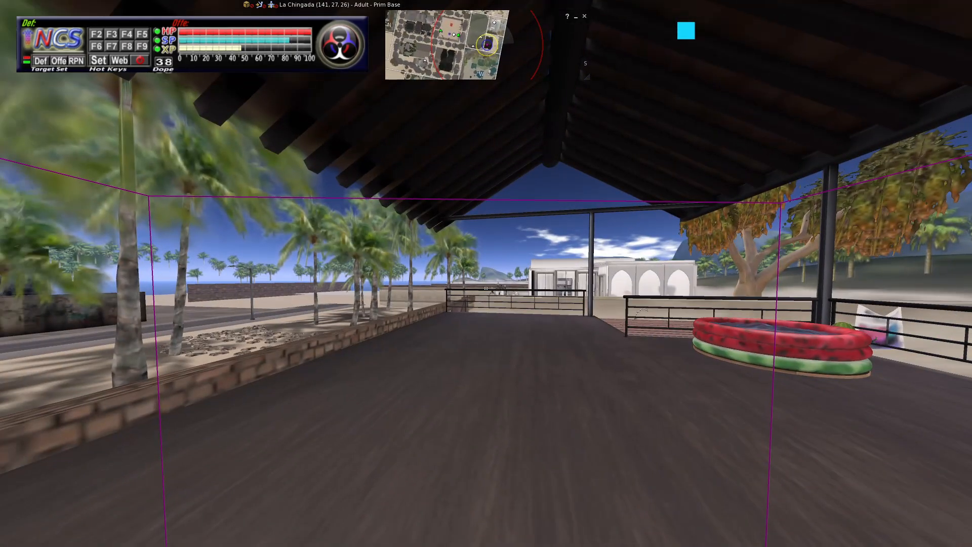
key(w)
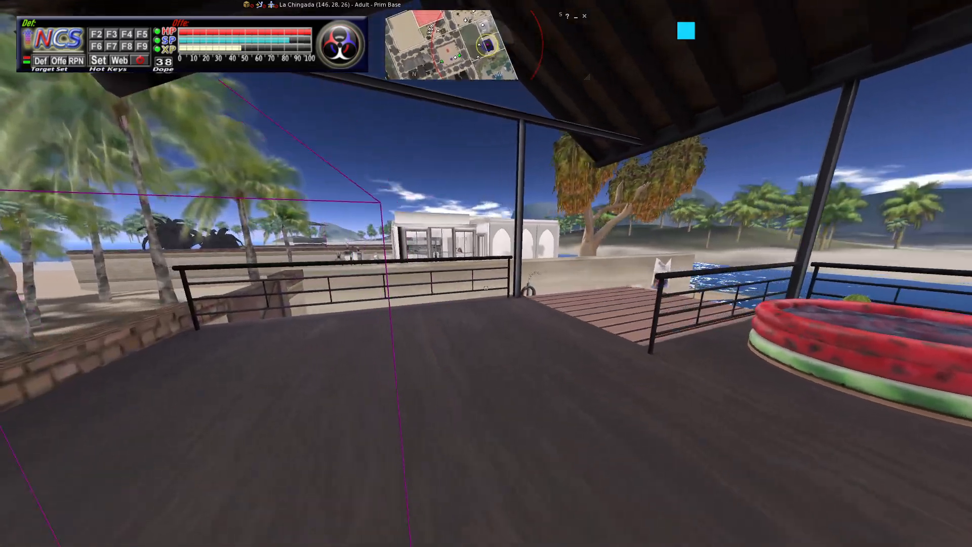
key(w)
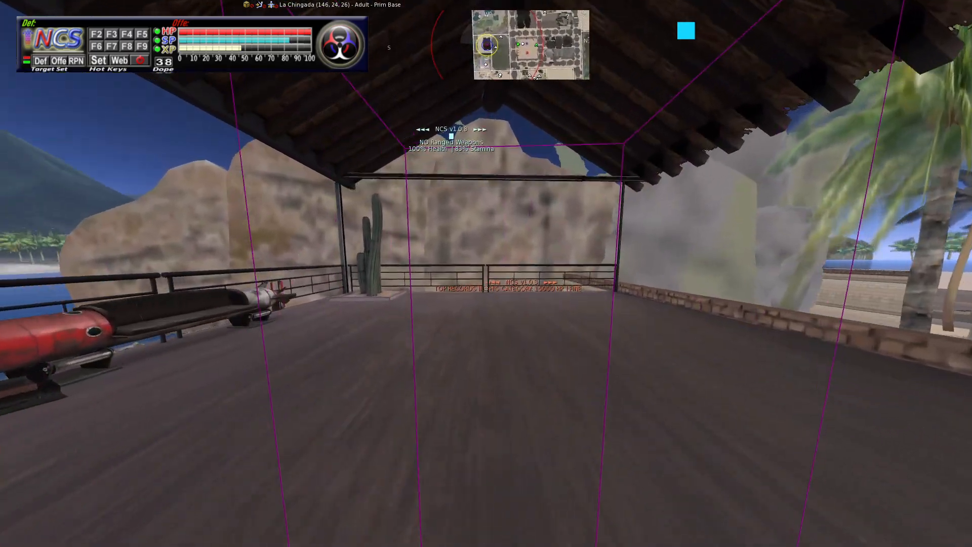
key(w)
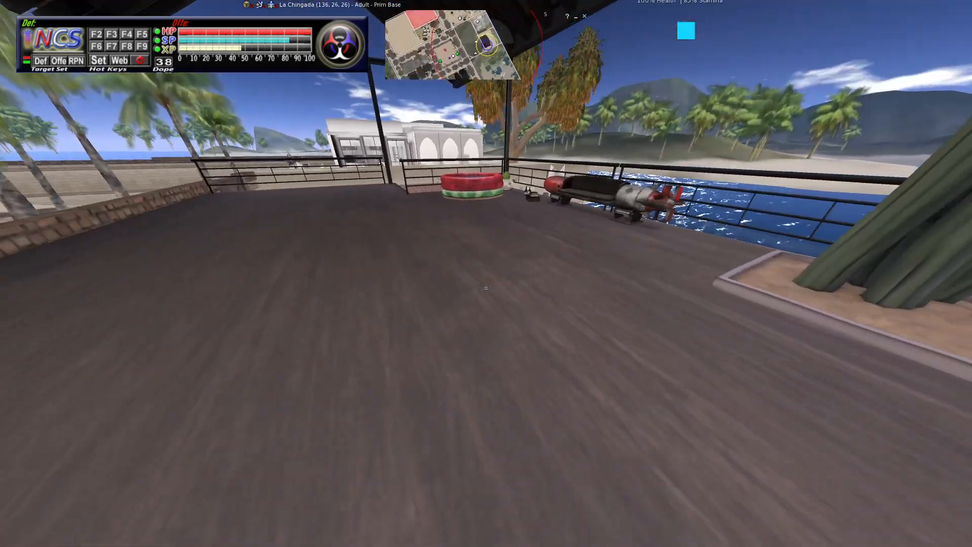
key(w)
key(Escape)
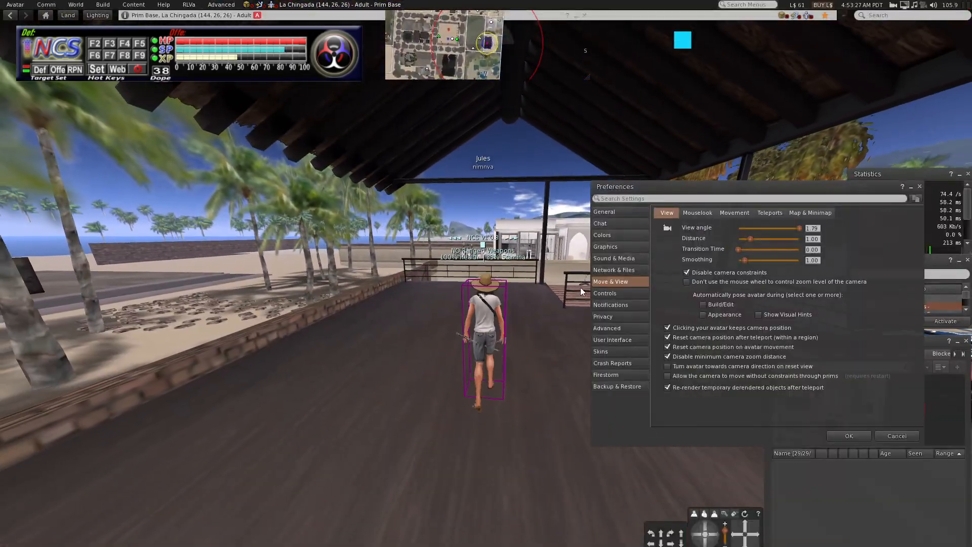
Set the camera transition time to 0.50 and orbit the camera above the avatar
click(738, 249)
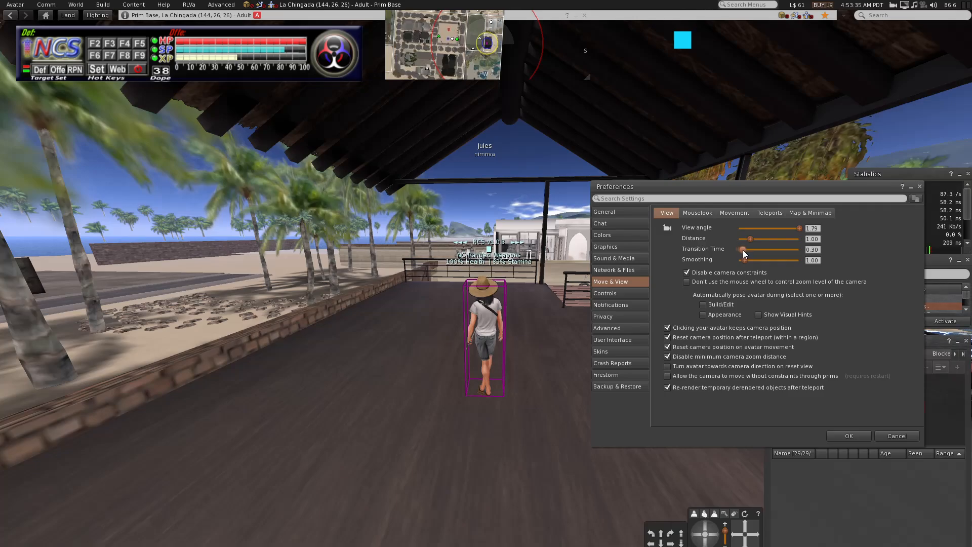
drag(745, 250, 745, 251)
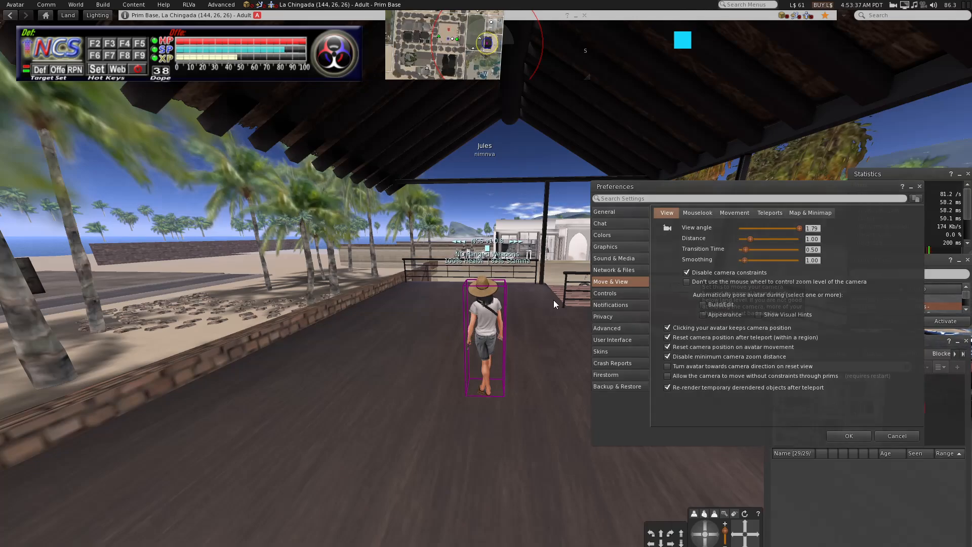
drag(498, 307, 508, 369)
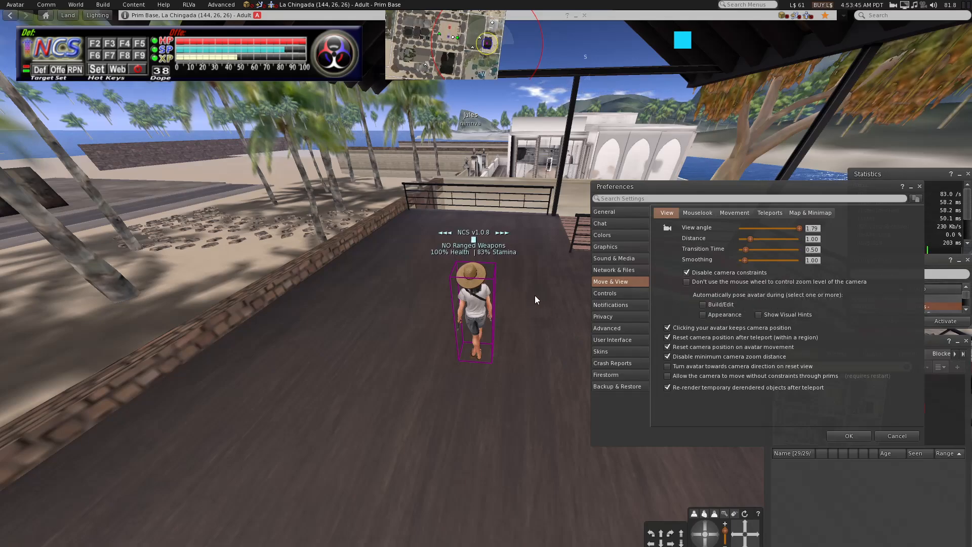
Switch in and out of Mouselook repeatedly to examine how the camera moves with the 0.50 transition time
key(m)
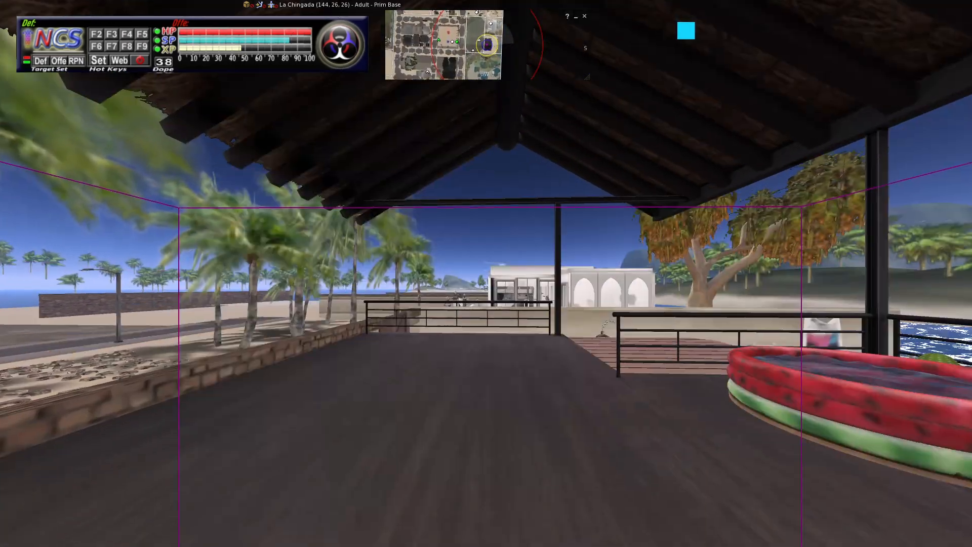
key(m)
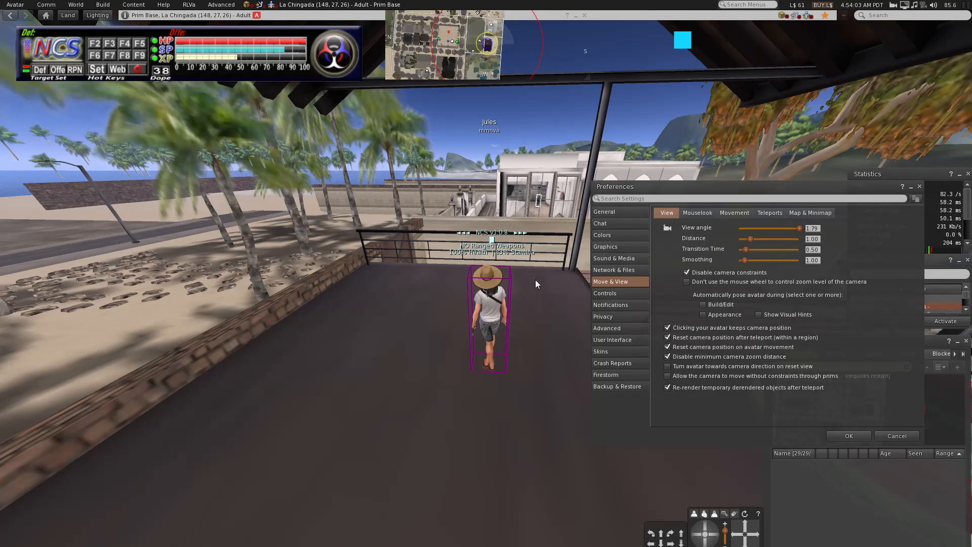
key(m)
key(m)
key(m)
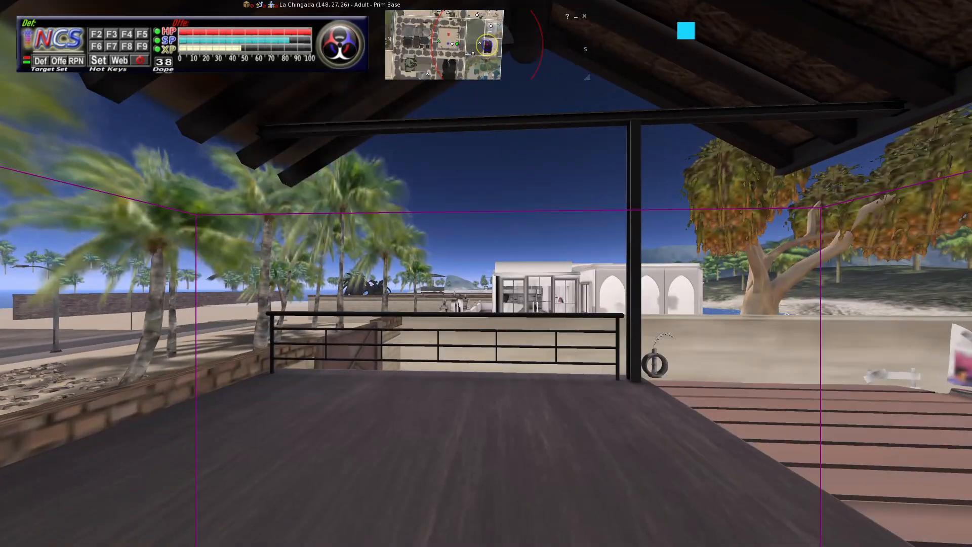
key(m)
key(m)
key(m)
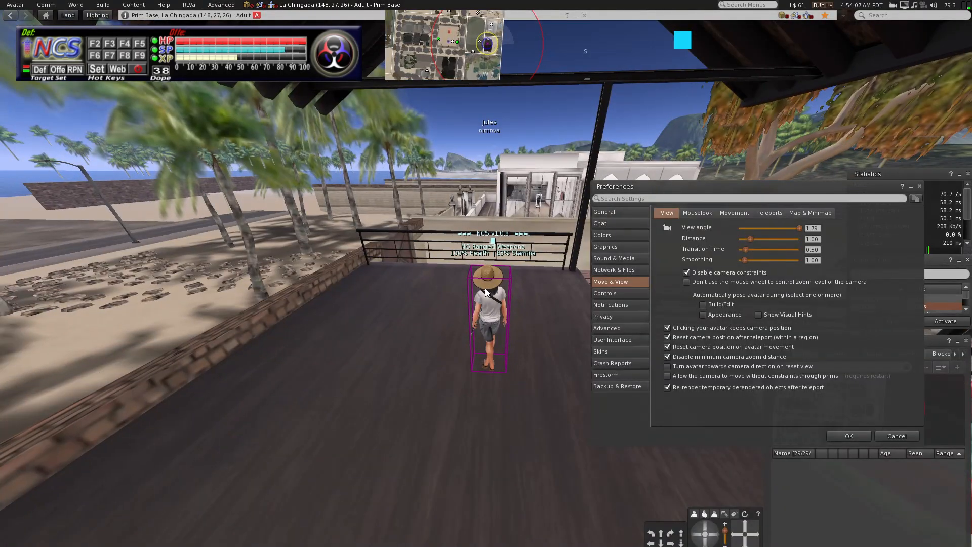
key(m)
key(m)
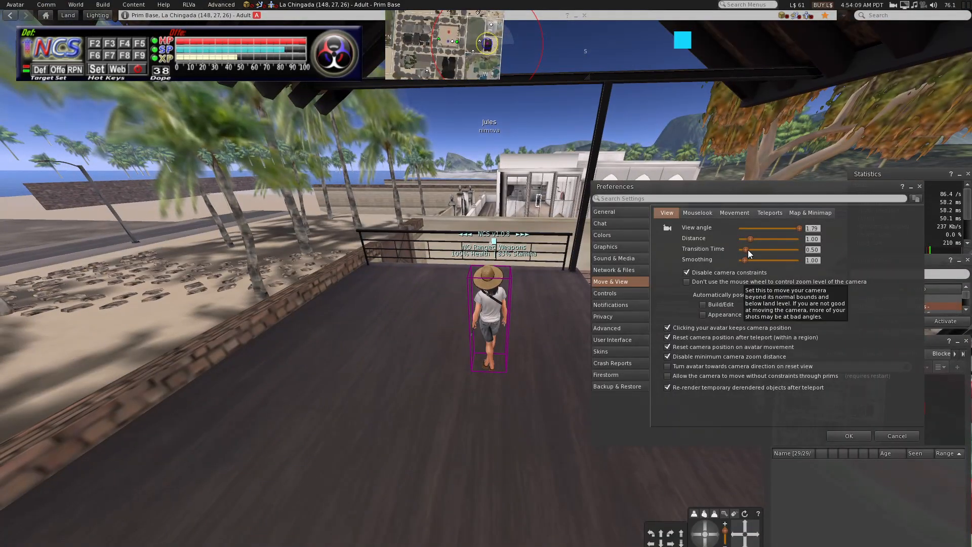
Set the camera transition time to 0.00 and test it by switching in and out of Mouselook
drag(747, 250, 735, 250)
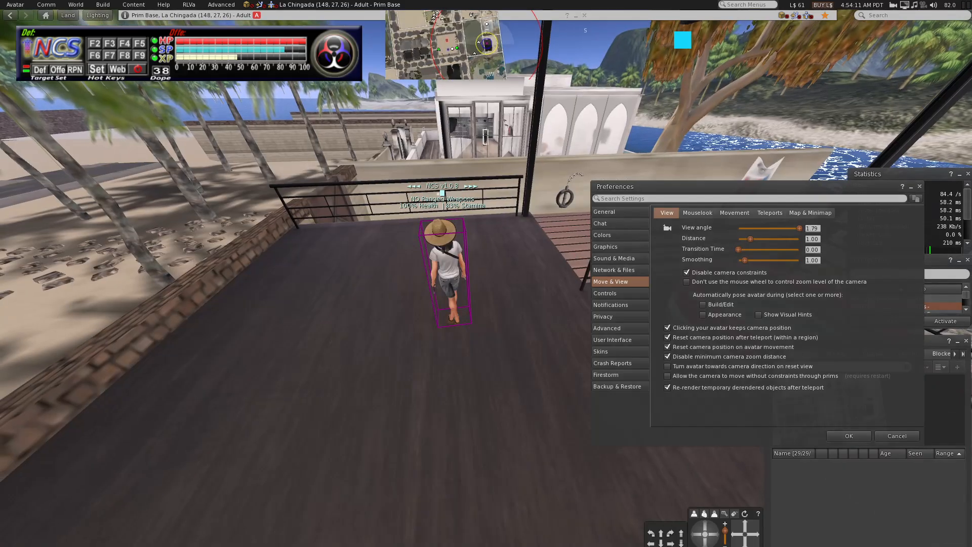
key(m)
key(m)
key(m)
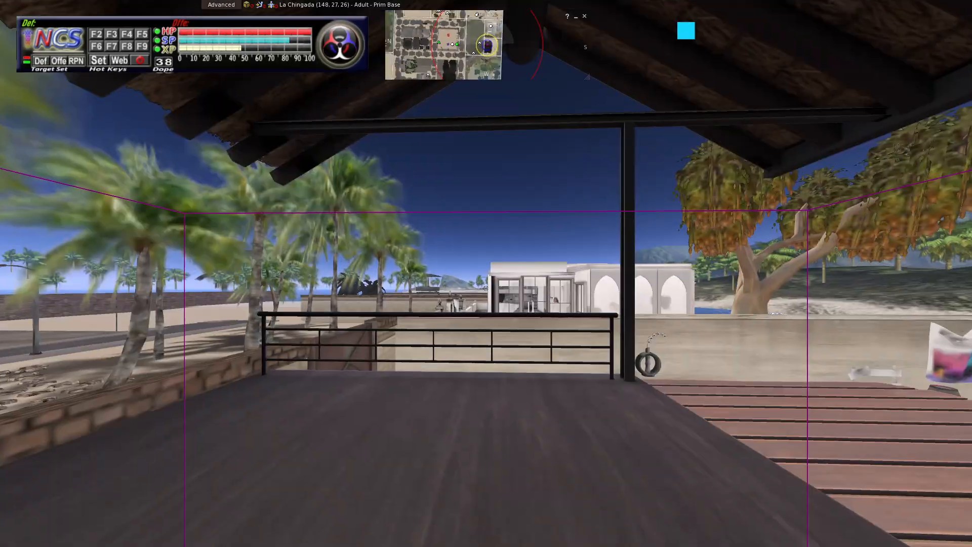
key(m)
Steer the avatar around the deck in third person, turning toward the cactus end and back to the white building
key(w)
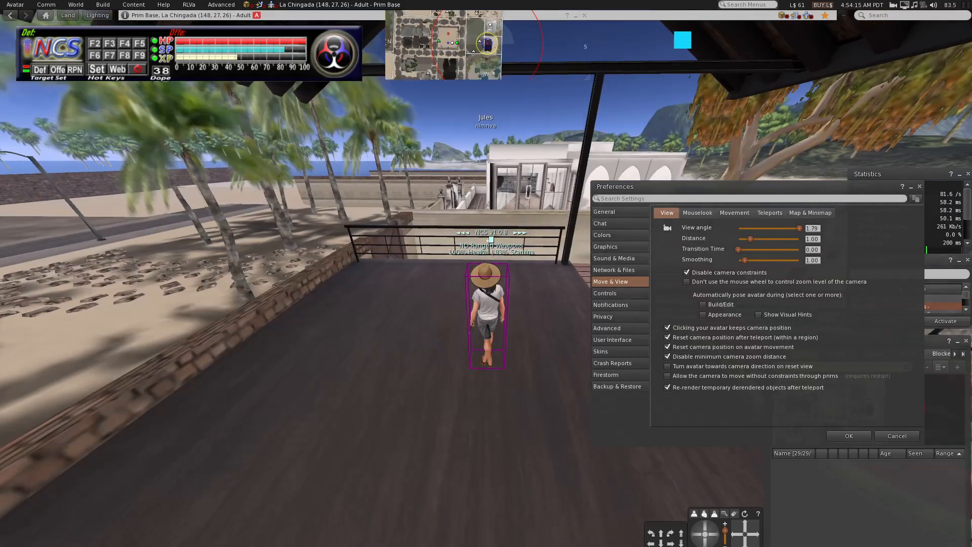
drag(458, 270, 557, 270)
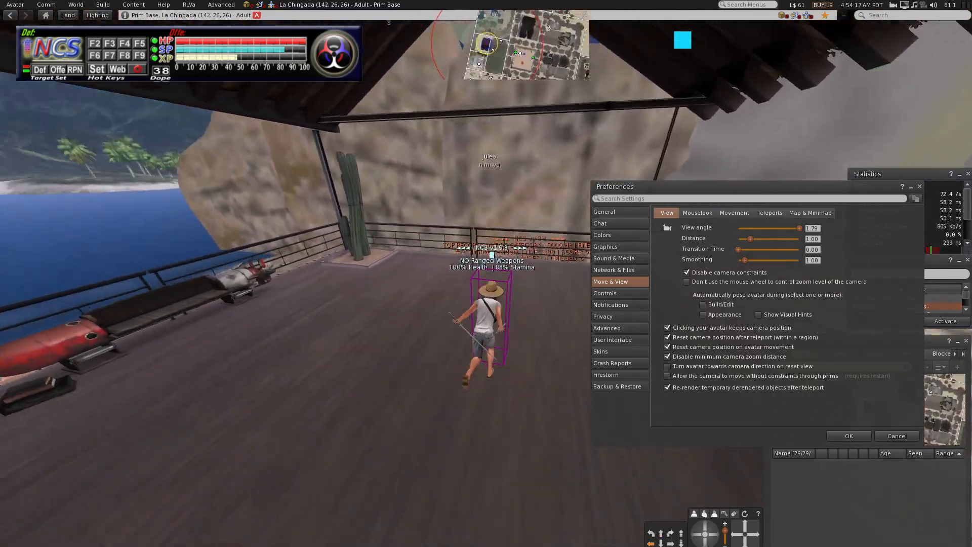
key(d)
key(a)
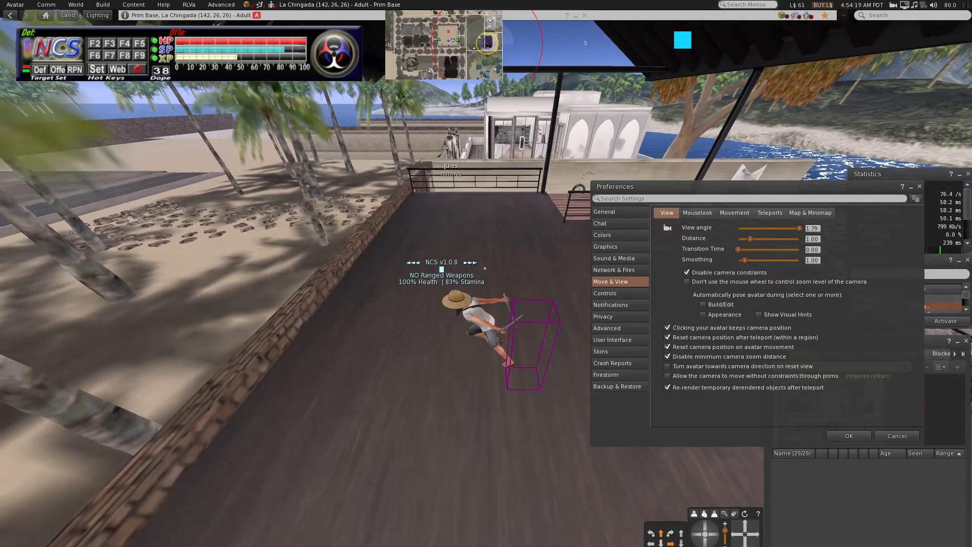
key(d)
key(s)
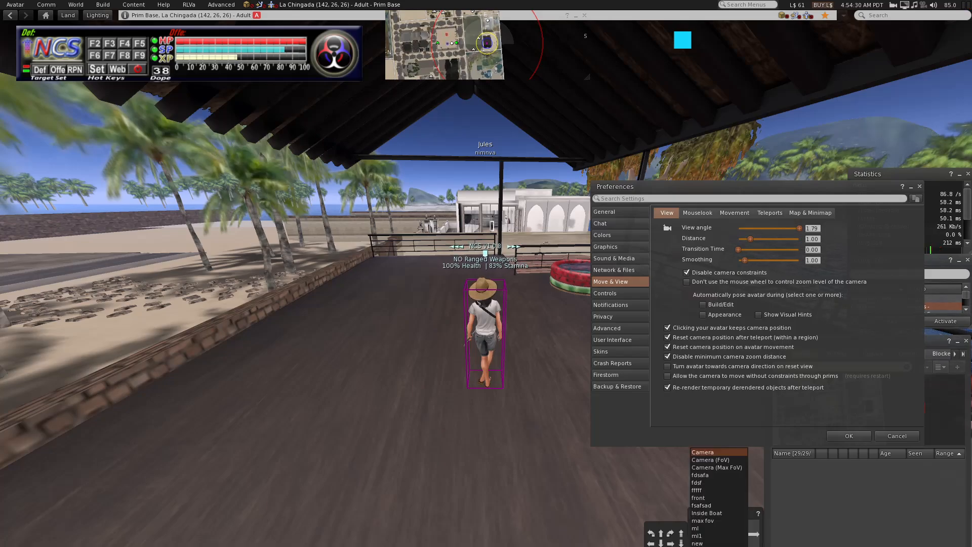
Apply the Camera (Max FoV) preset and move the Preferences window aside to uncover more of the deck
click(725, 469)
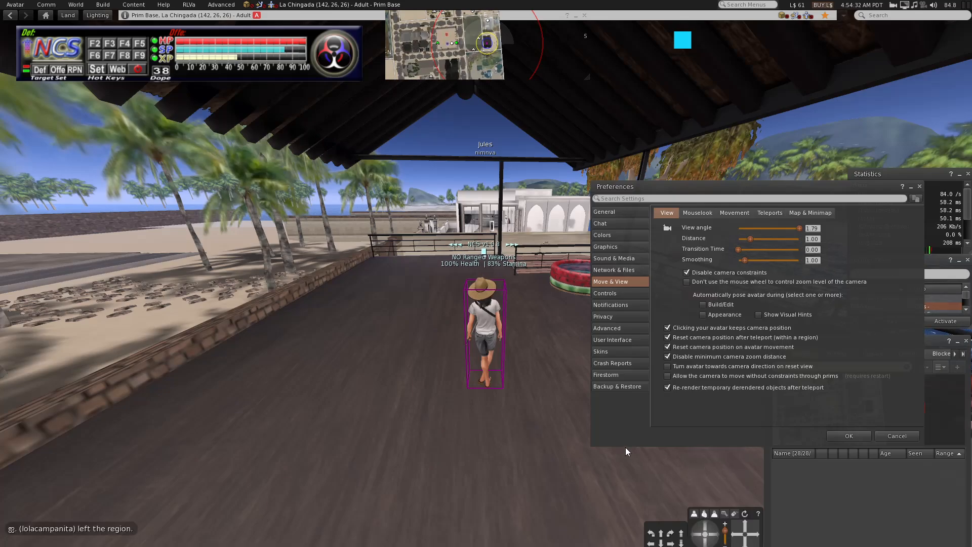
drag(727, 190, 825, 187)
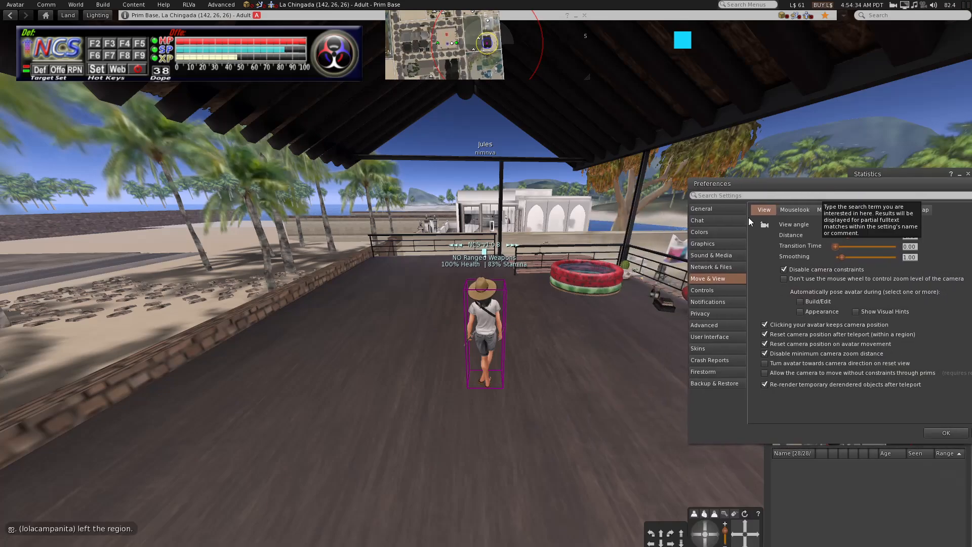
Walk the avatar forward and back on the deck in third person, turning slightly left
key(Up)
key(Up)
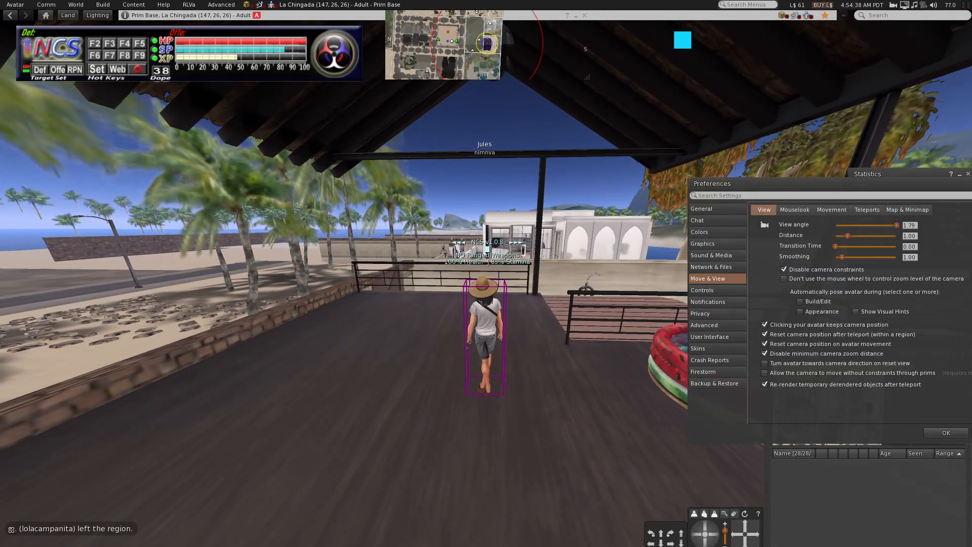
key(Down)
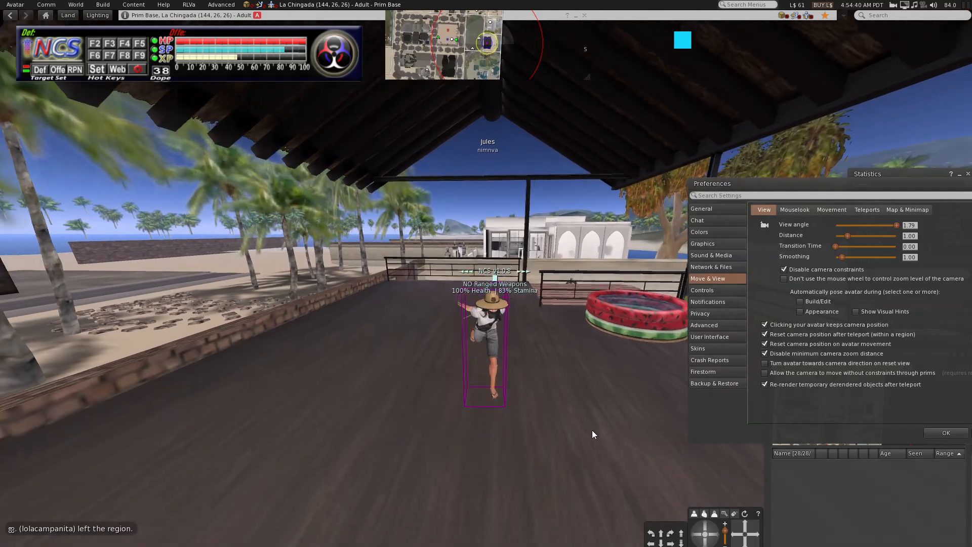
key(Left)
key(Up)
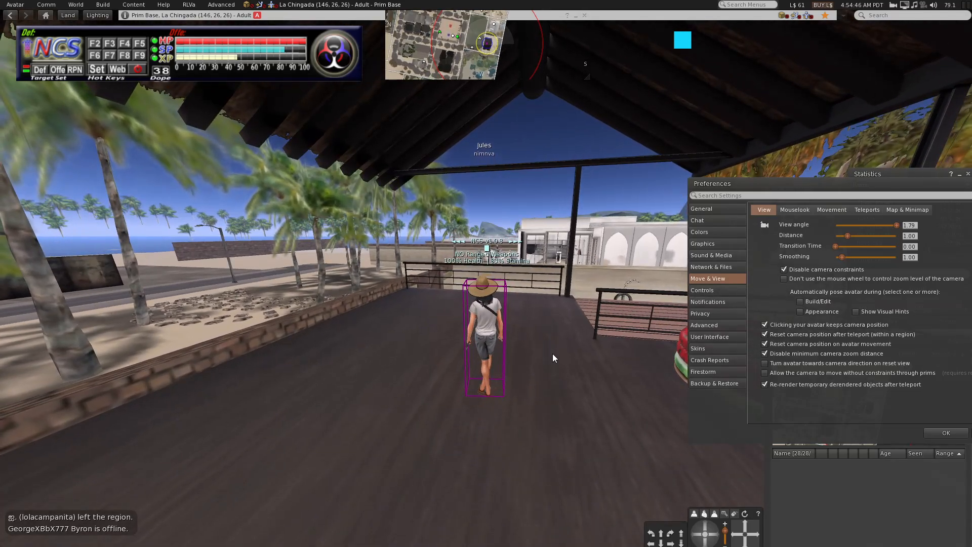
Run in Mouselook to the railing, turn and cross to the cactus end with a jump, and leave Mouselook
key(m)
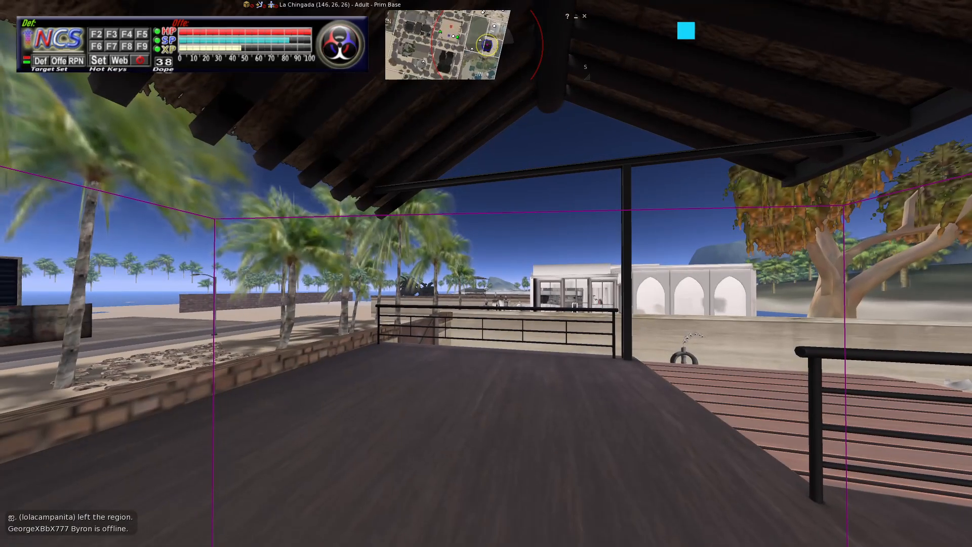
key(w)
key(w)
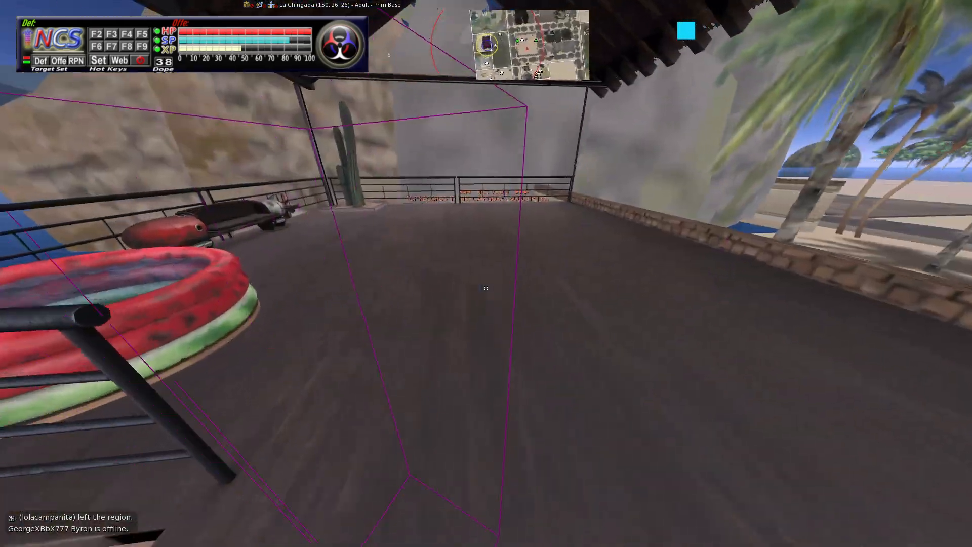
key(e)
key(m)
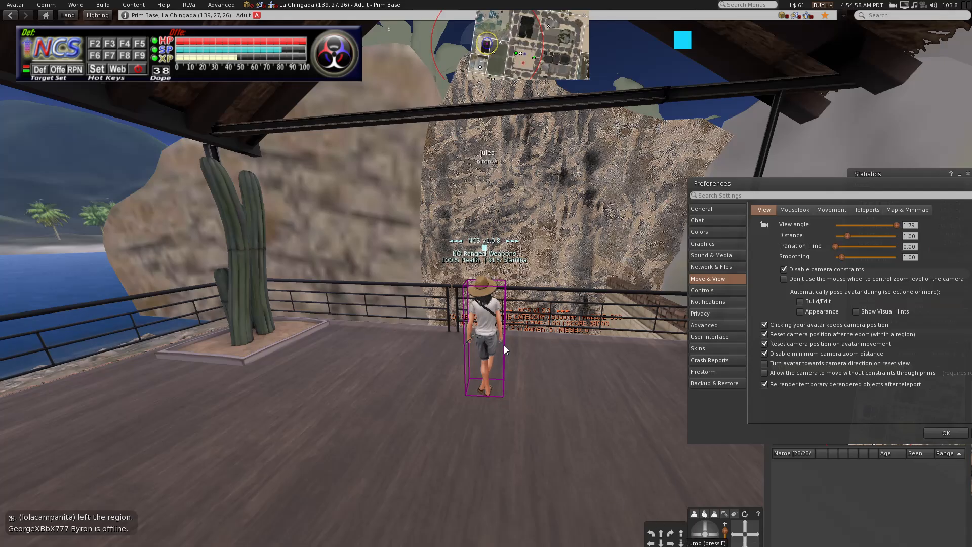
Turn the avatar from the cactus end toward the white building in third person, walking forward and adjusting the camera behind it
drag(497, 313, 582, 313)
key(w)
key(d)
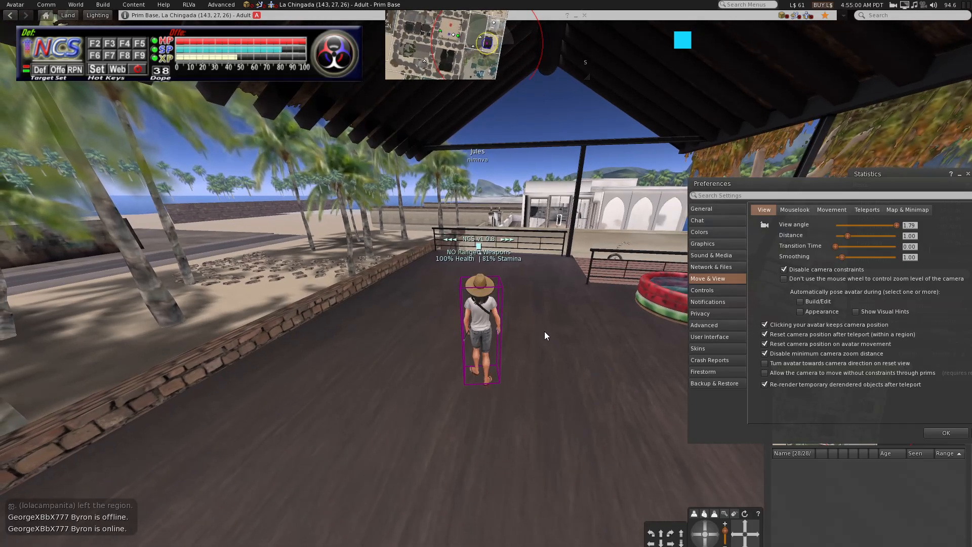
drag(484, 308, 464, 285)
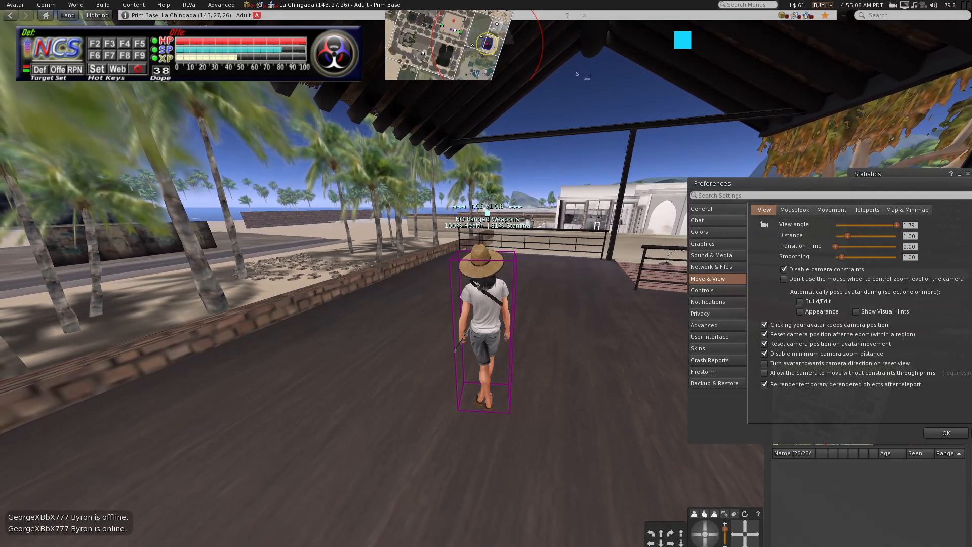
Save the current camera settings as a new camera preset named "preset"
click(896, 225)
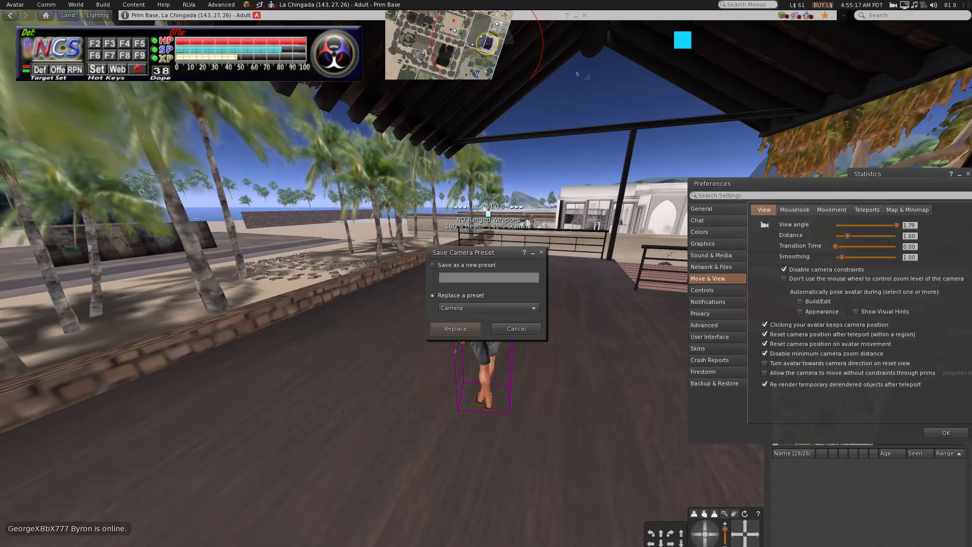
click(461, 266)
click(470, 278)
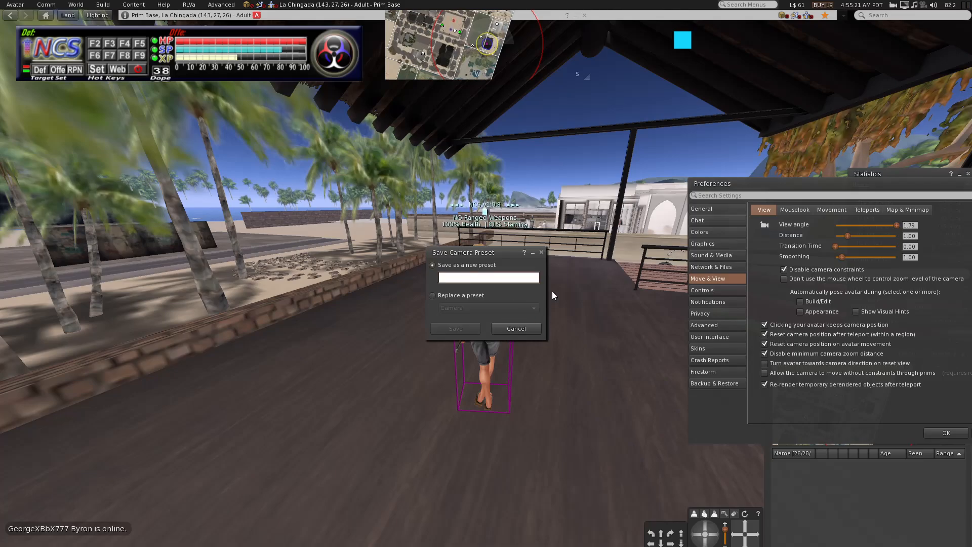
text(preset)
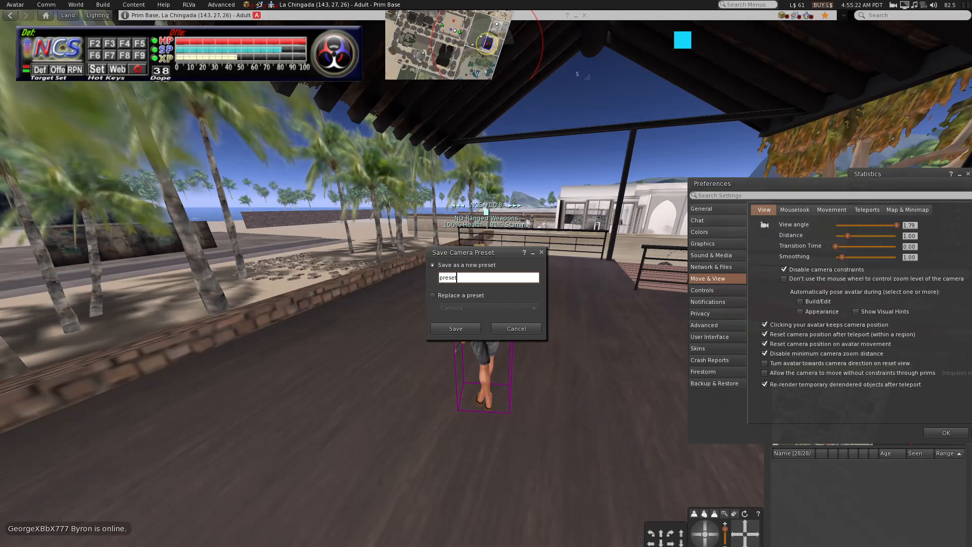
click(458, 330)
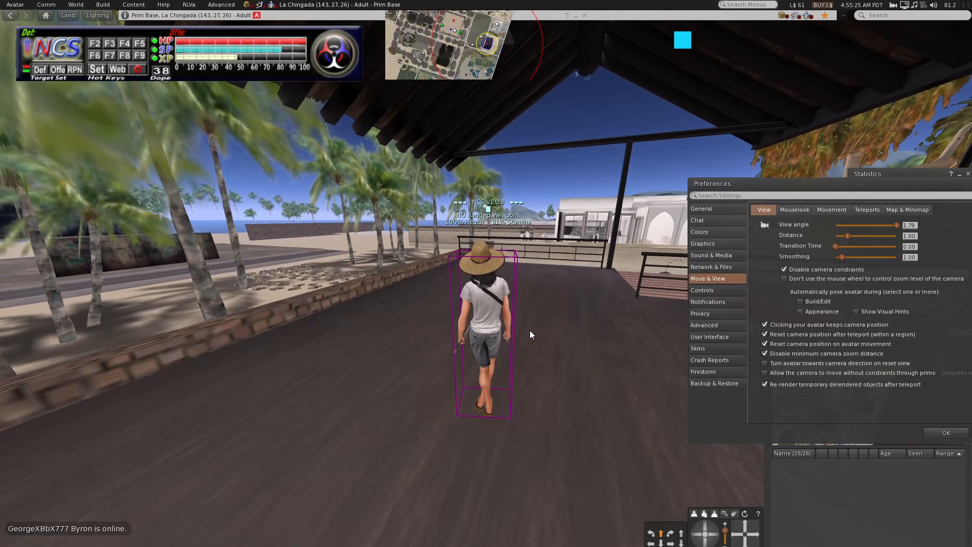
Switch repeatedly between Mouselook and third person while running and turning the avatar between the two ends of the deck
key(m)
key(m)
key(d)
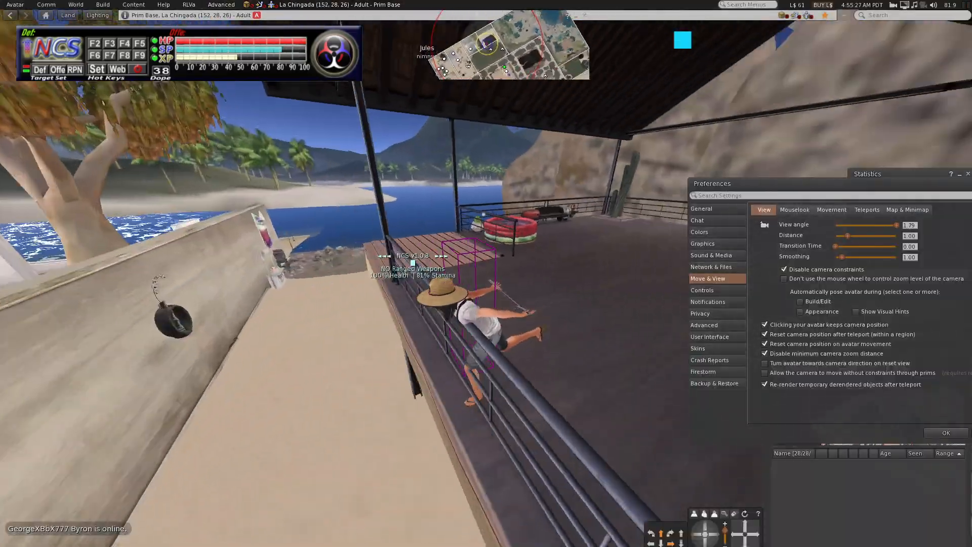
key(m)
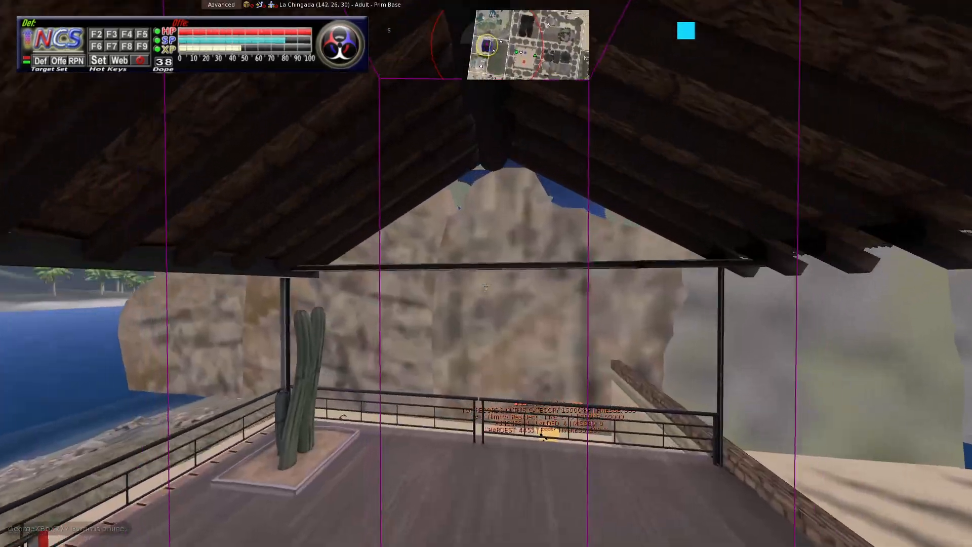
key(m)
key(w)
key(d)
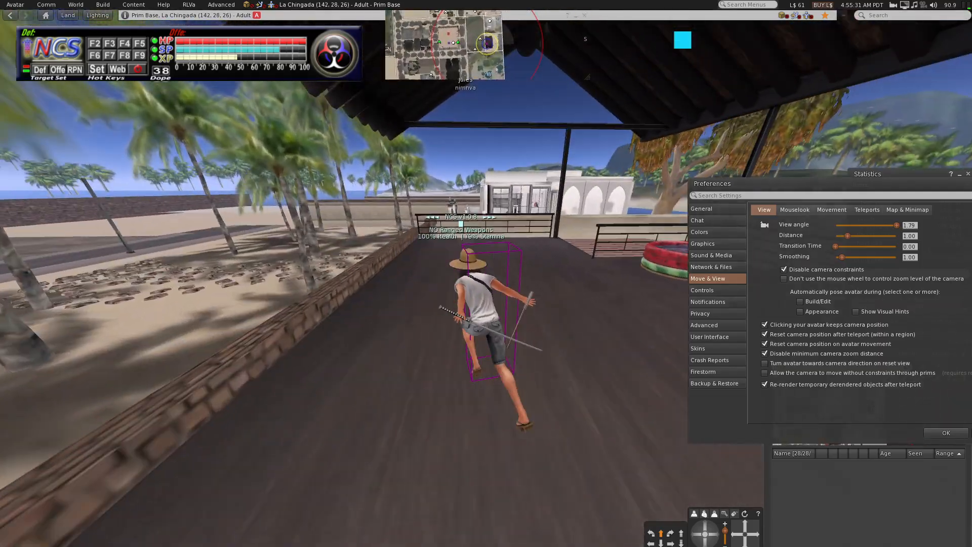
key(m)
key(m)
key(d)
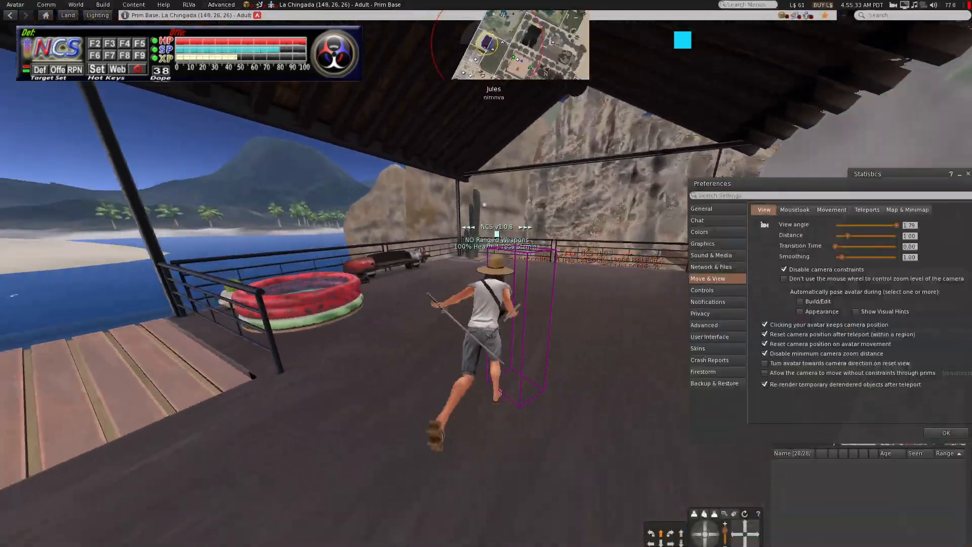
Turn the avatar toward the white building in third person with a jump and a sidestep, and walk it forward and back
key(d)
key(e)
key(shift+a)
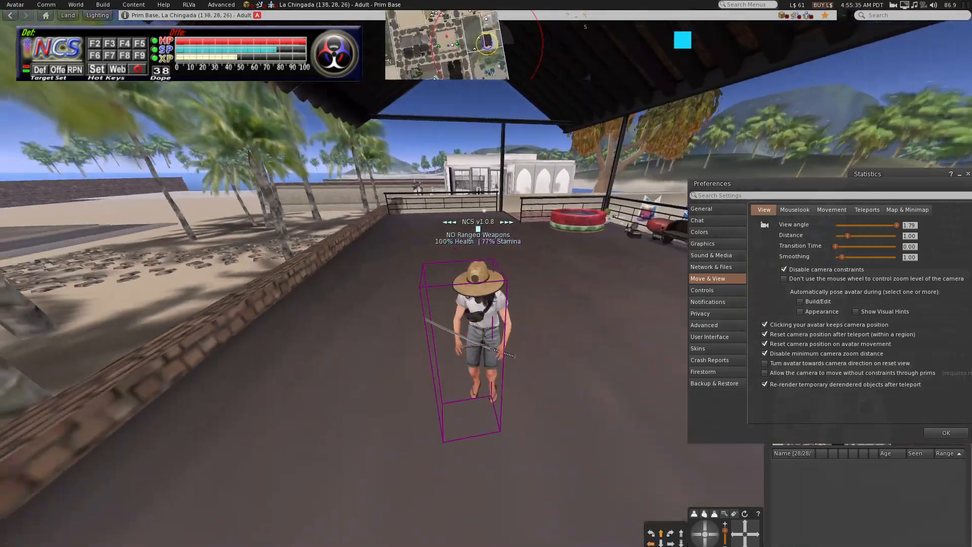
key(w)
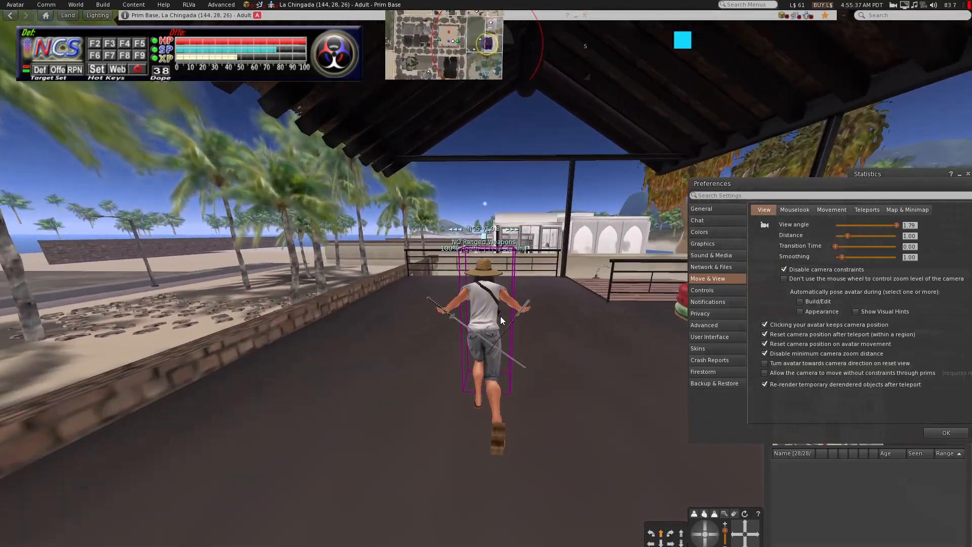
key(s)
key(w)
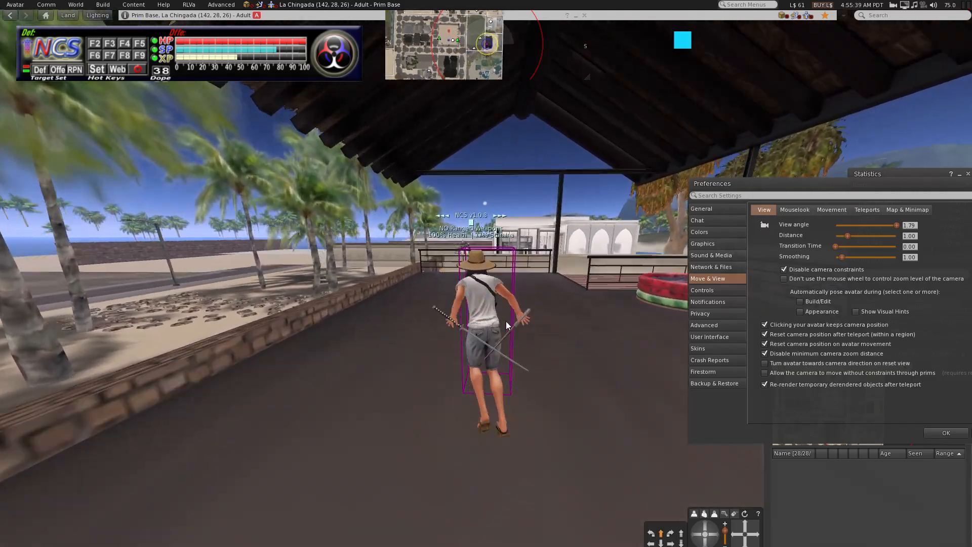
Run to the cactus end in Mouselook, return to third person and keep moving the avatar while turning it
key(m)
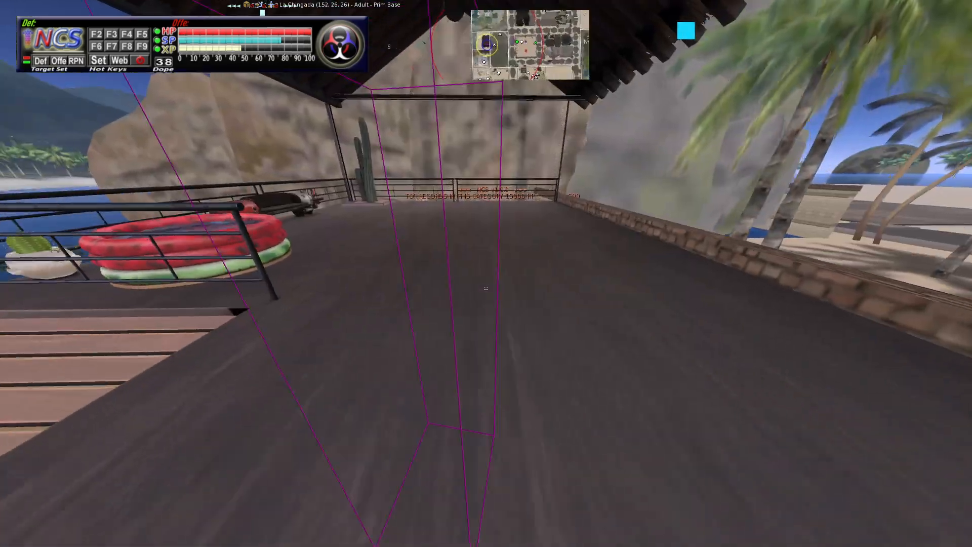
key(Escape)
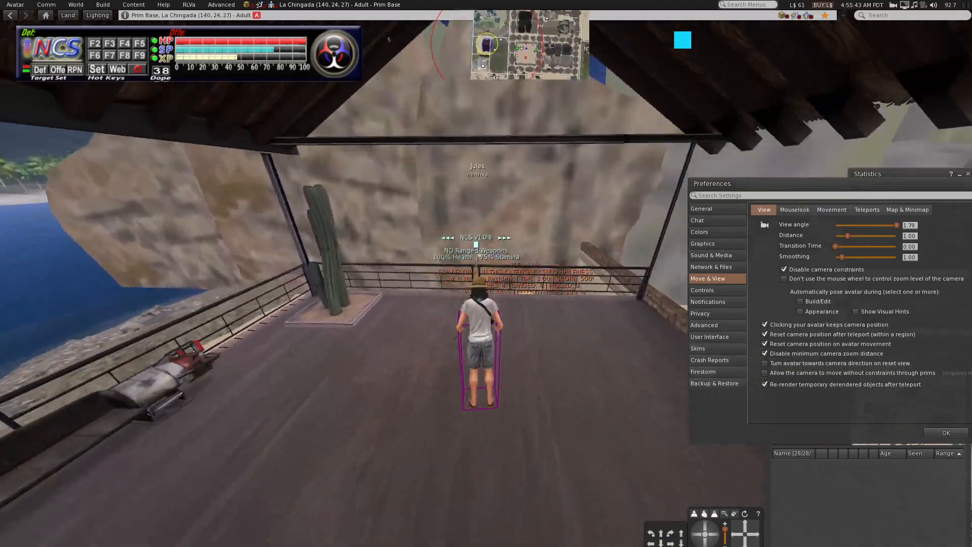
key(w)
key(a)
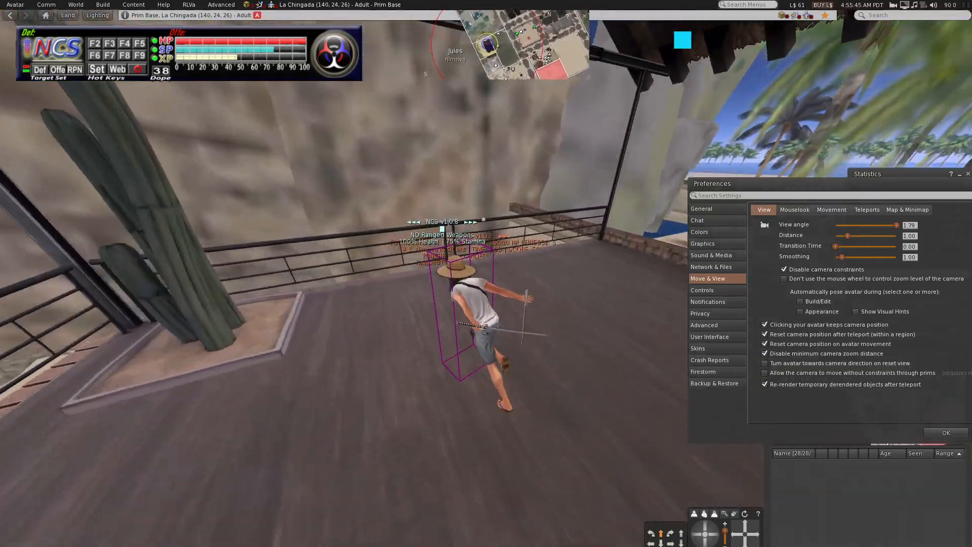
Turn the avatar back toward the white building in third person, move it forward and back, and jump
key(d)
key(w)
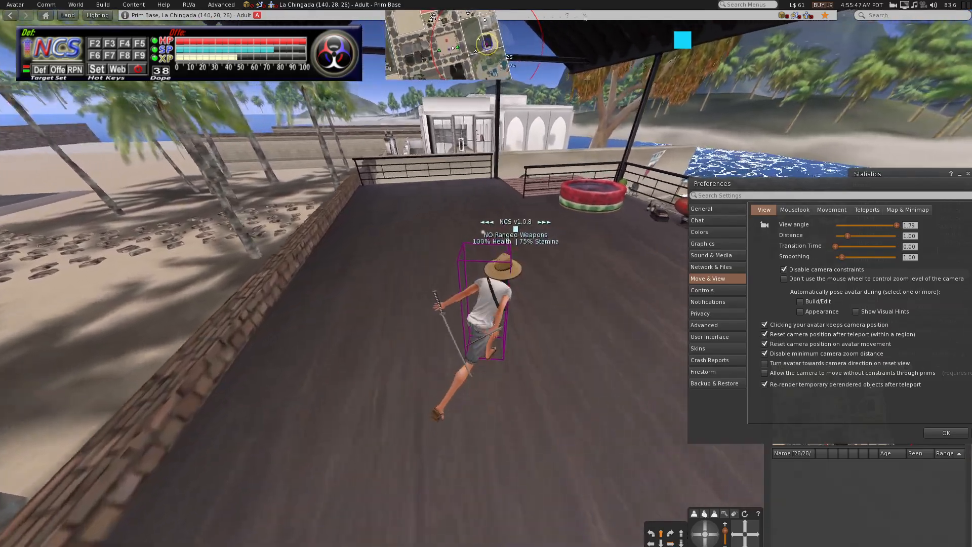
key(s)
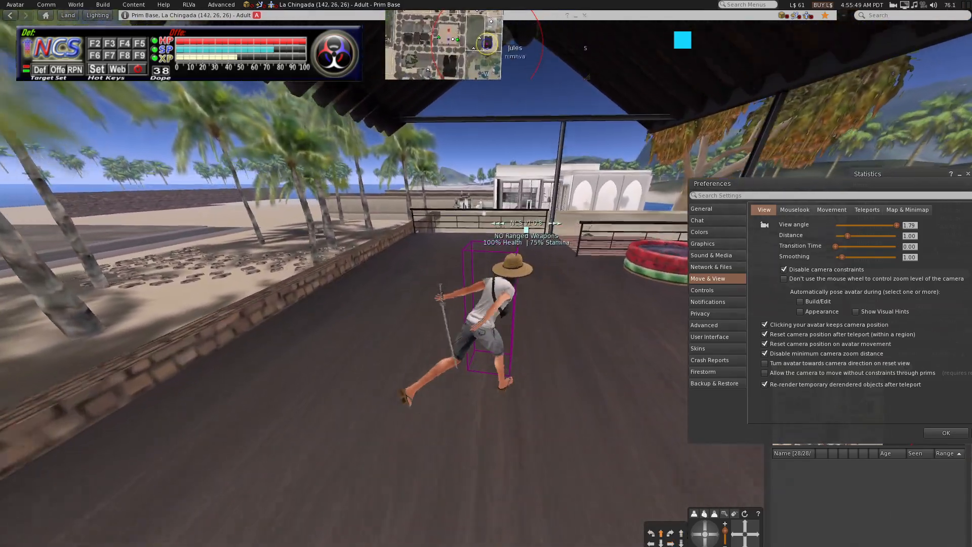
key(e)
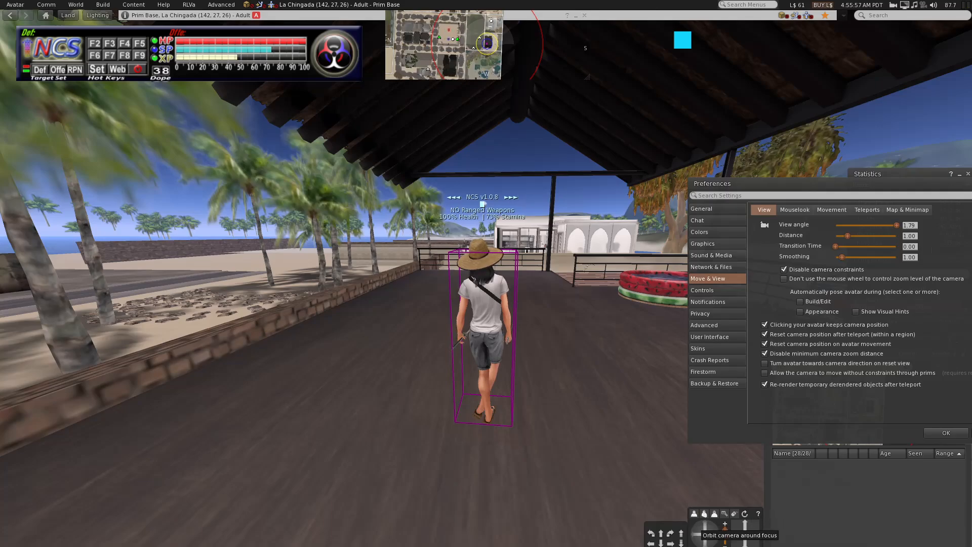
Move the Preferences window fully into view and review the Movement, Map & Minimap and Teleports settings under Move & View
click(723, 460)
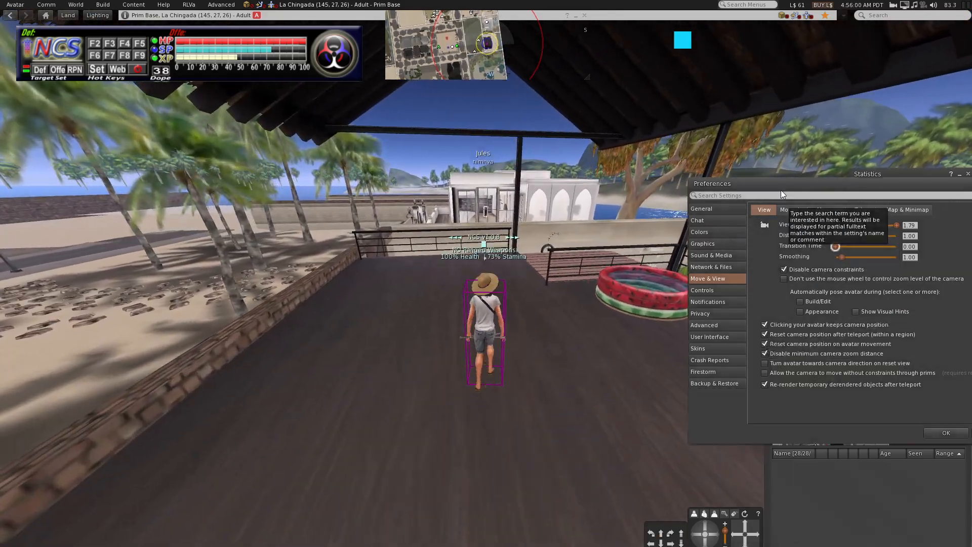
drag(783, 191, 644, 249)
click(692, 267)
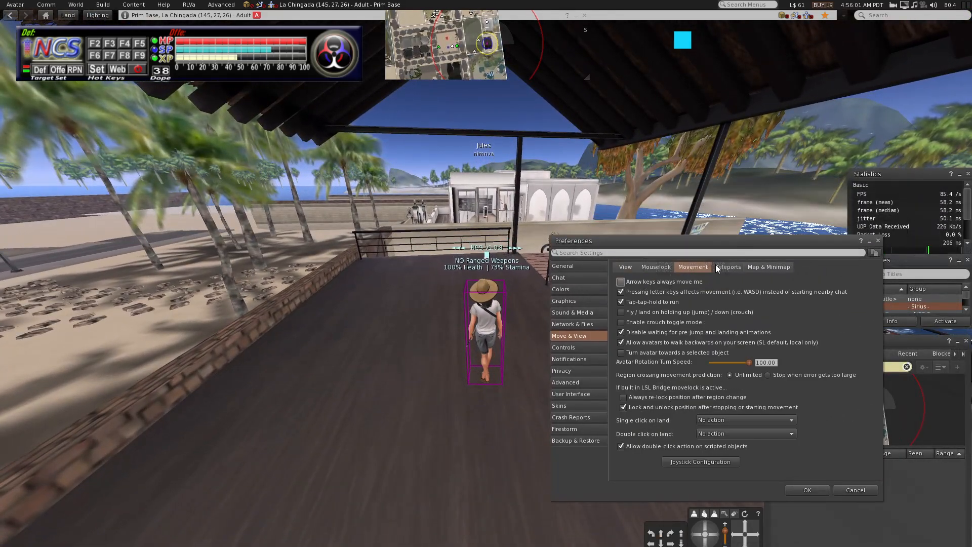
click(758, 266)
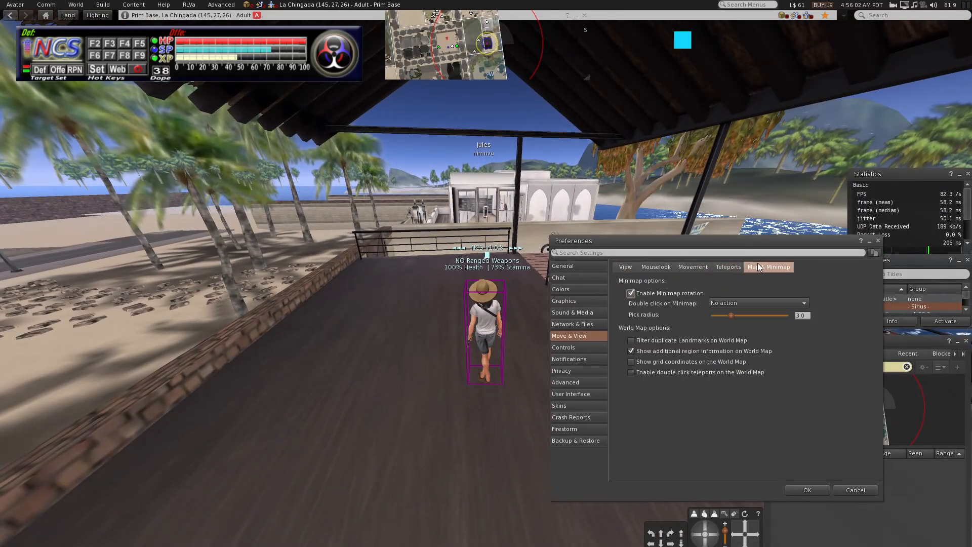
click(724, 265)
click(697, 265)
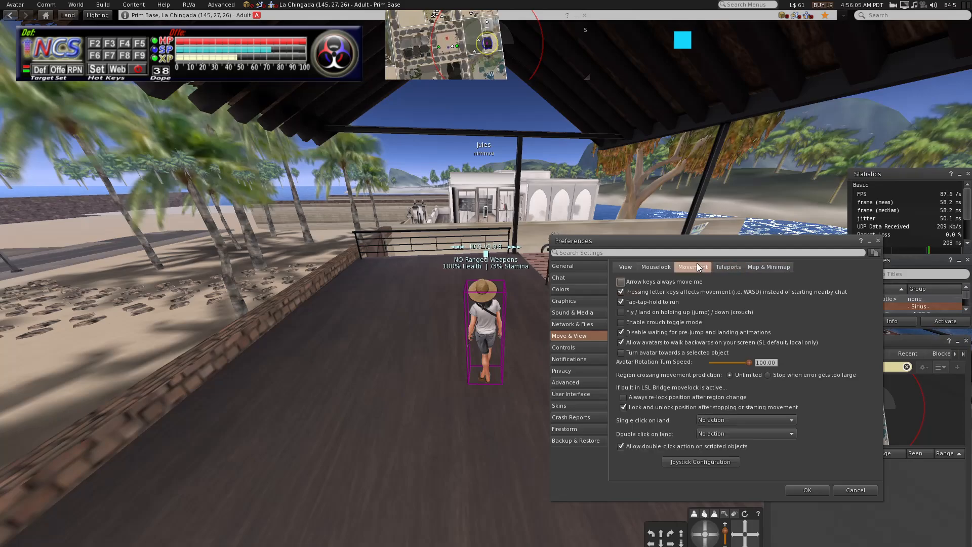
Review the Controls, Notifications and Privacy preferences, including Logs & Transcripts, LookAt and Autoresponse 1
click(570, 348)
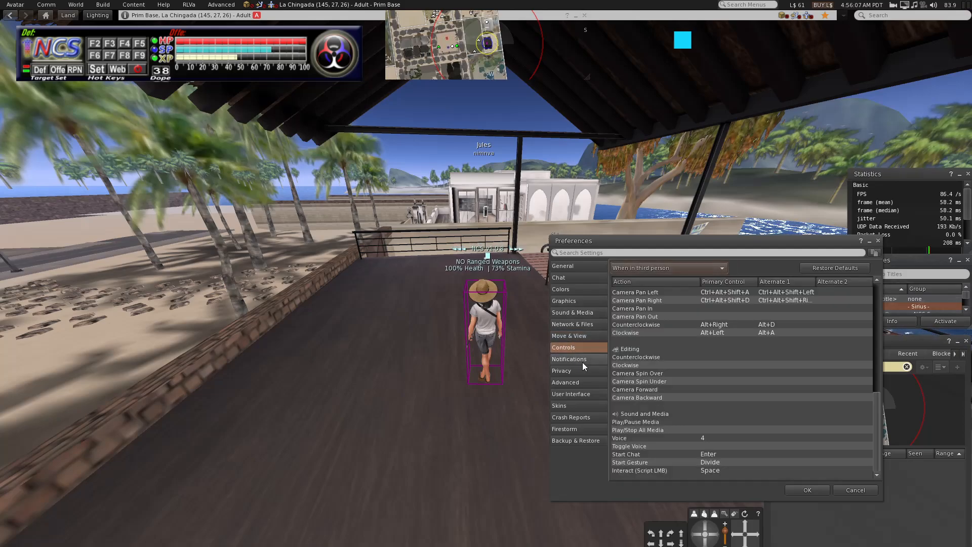
click(583, 361)
click(586, 372)
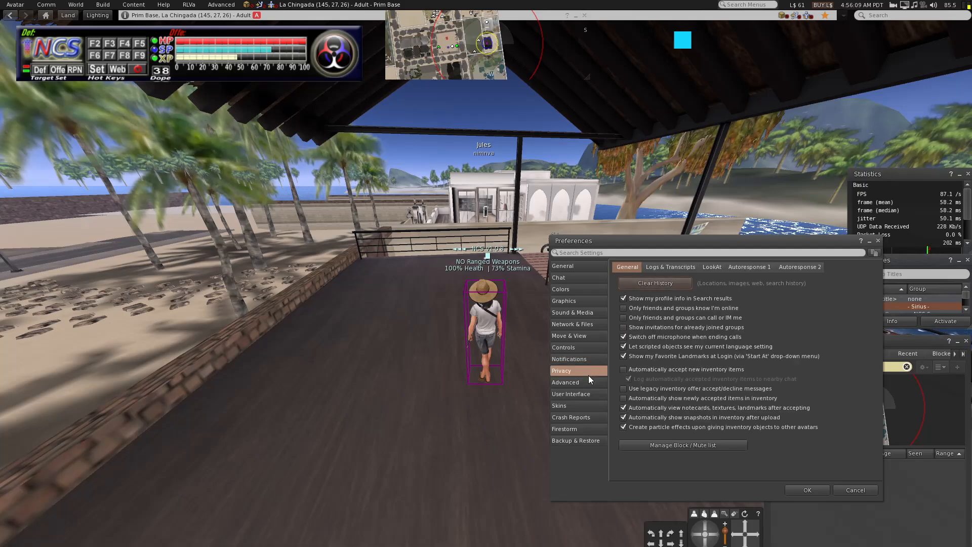
click(670, 267)
click(710, 268)
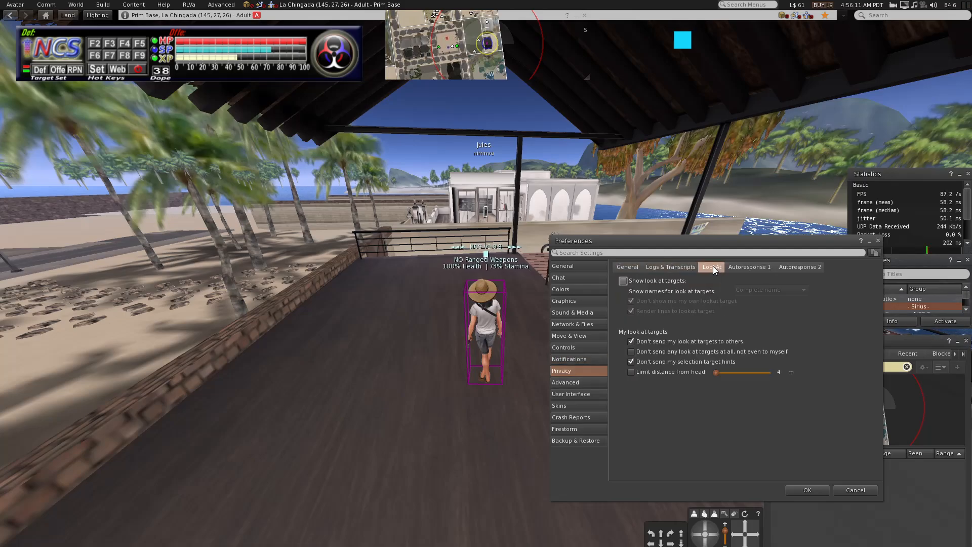
click(736, 267)
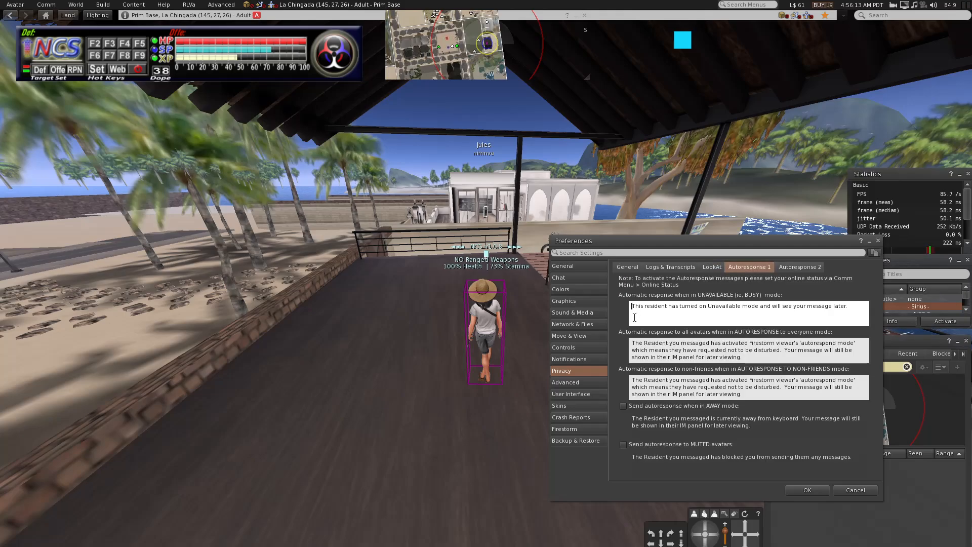
Review the Advanced, User Interface, Skins, Crash Reports and Firestorm preferences
click(583, 384)
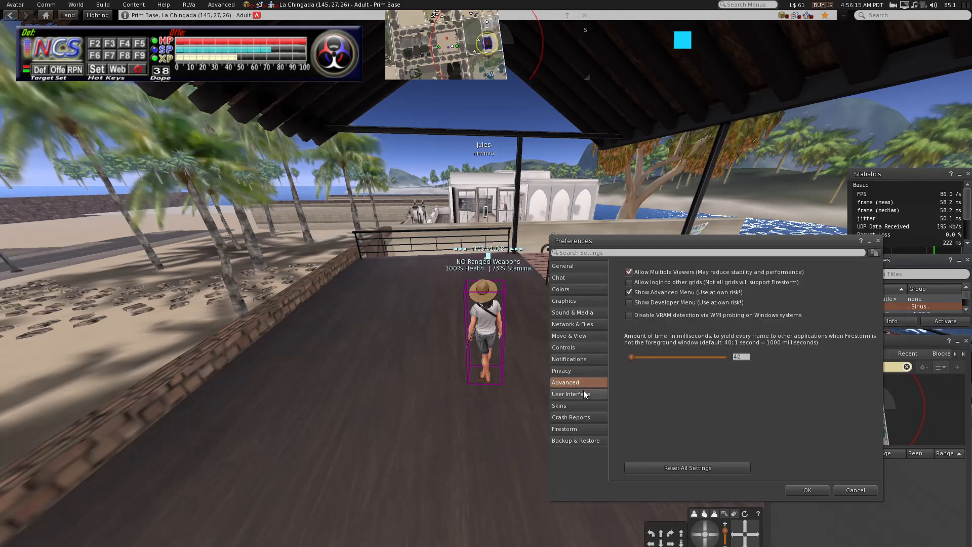
click(584, 395)
click(584, 405)
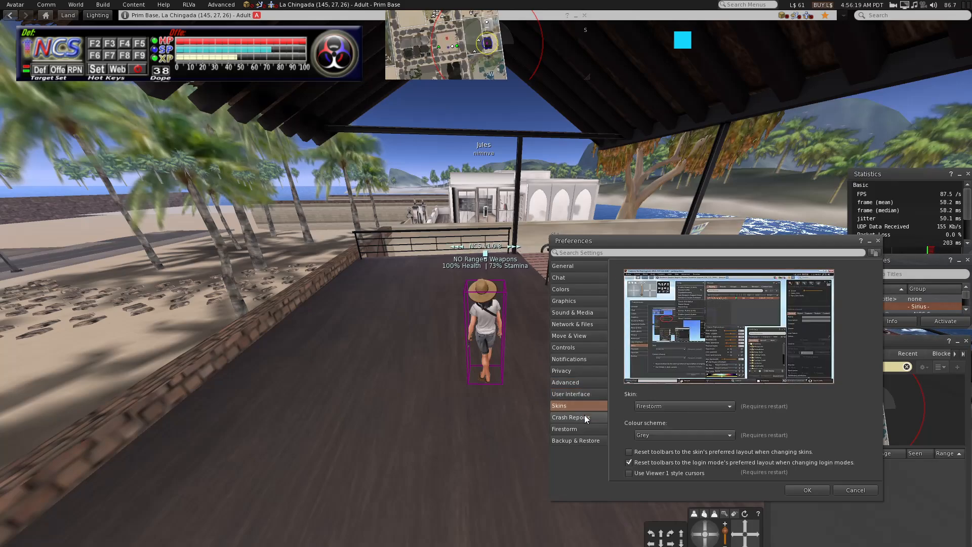
click(586, 418)
click(581, 405)
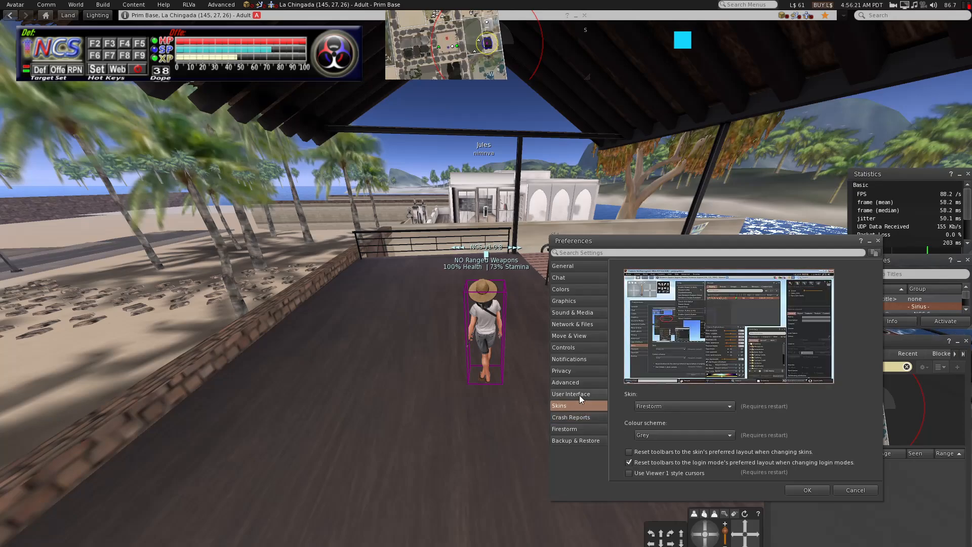
click(579, 395)
click(585, 429)
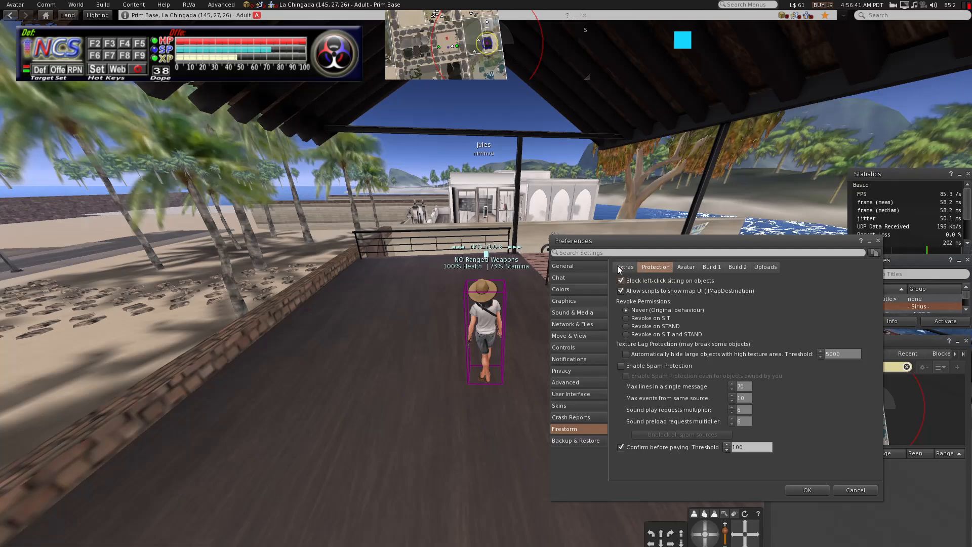
Check Backup & Restore and look back over the Skins, Notifications, Network & Files and Controls preferences
click(585, 442)
click(587, 405)
click(582, 359)
click(579, 322)
click(585, 348)
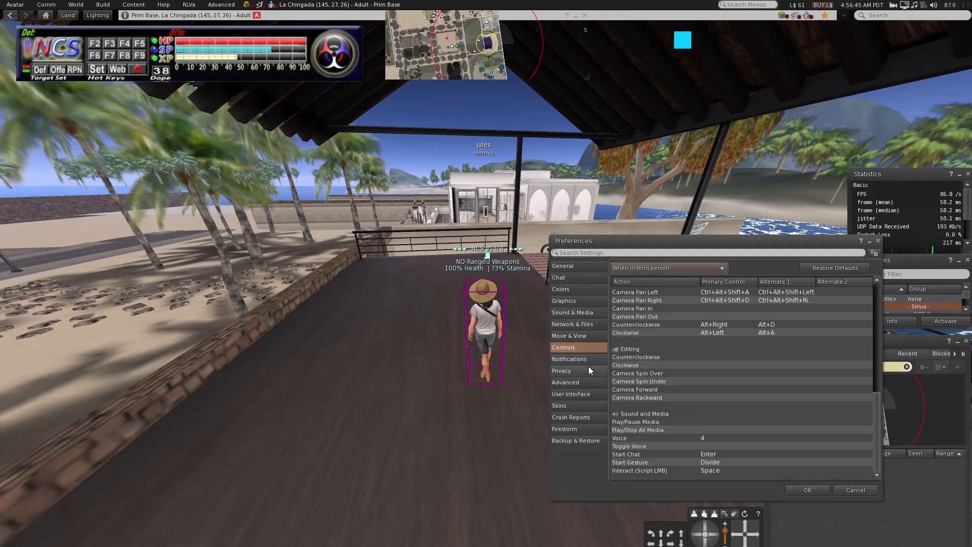
Go through the preferences from Advanced to Crash Reports again and examine the Extras and Protection settings under Firestorm
click(587, 383)
click(585, 395)
click(584, 406)
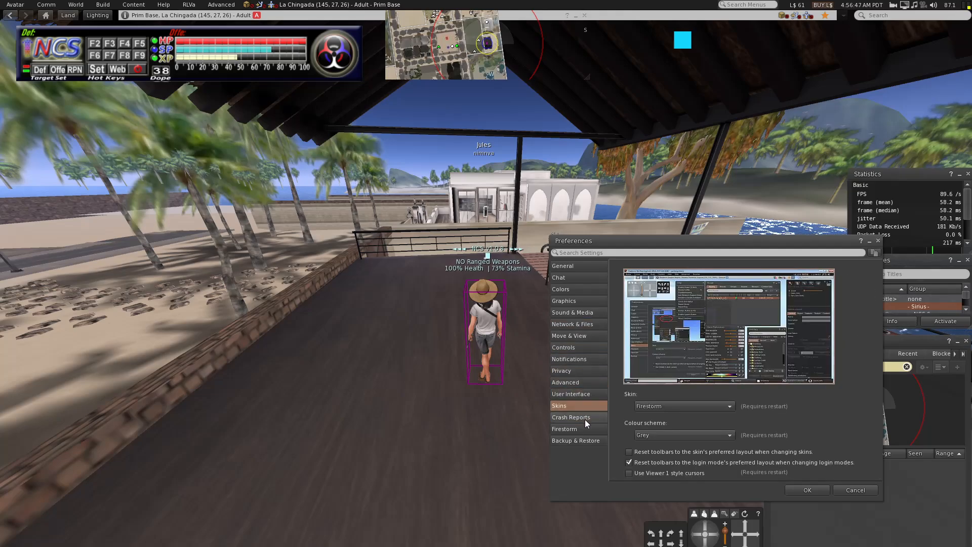
click(585, 419)
click(583, 432)
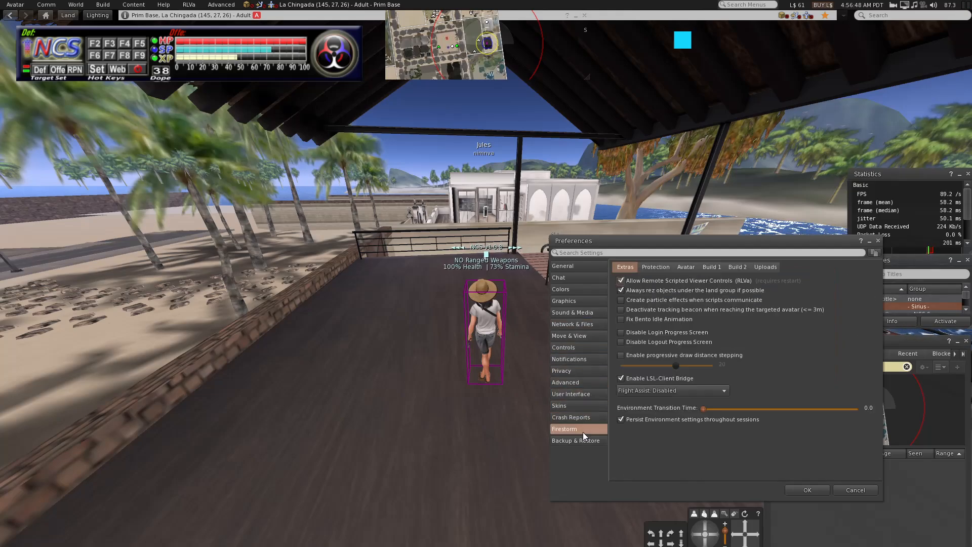
click(656, 267)
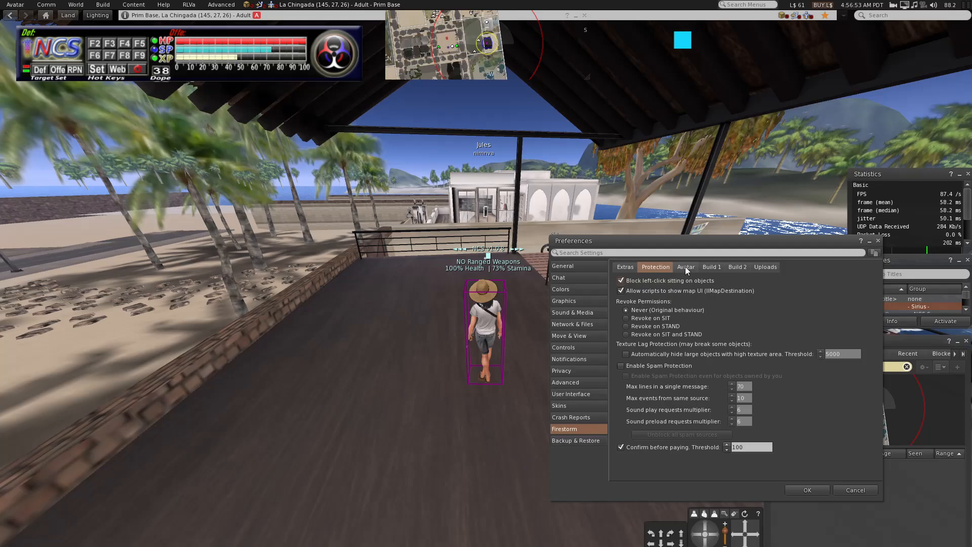
Look over the Firestorm Avatar and Build 1, General, Chat and Colors preferences, including Miscellaneous colors, and cancel the preferences
click(685, 267)
click(714, 268)
click(561, 290)
click(590, 277)
click(592, 269)
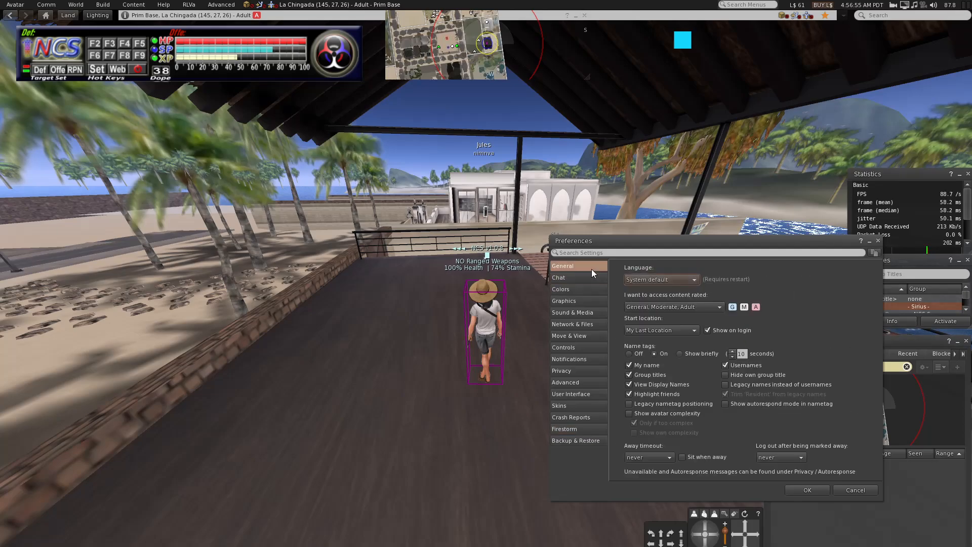
click(578, 289)
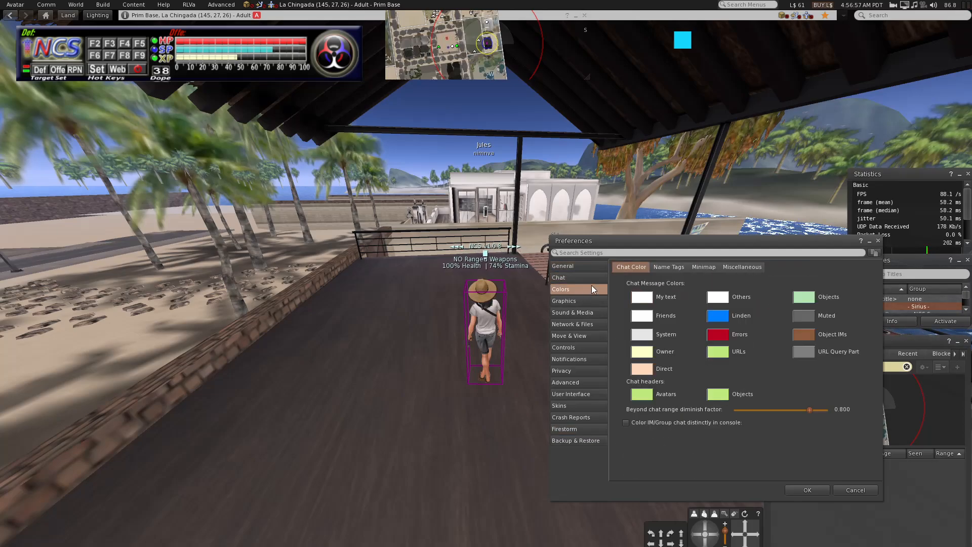
click(739, 268)
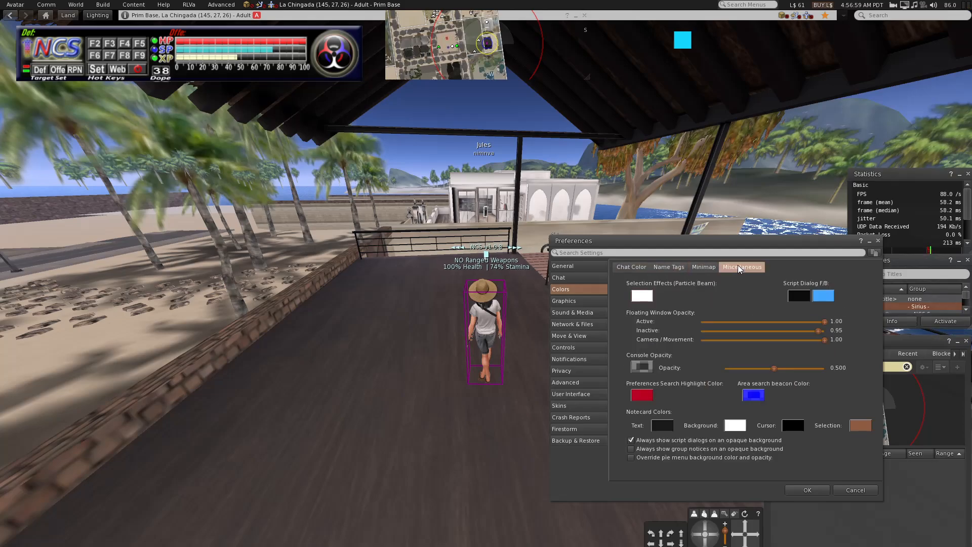
click(840, 487)
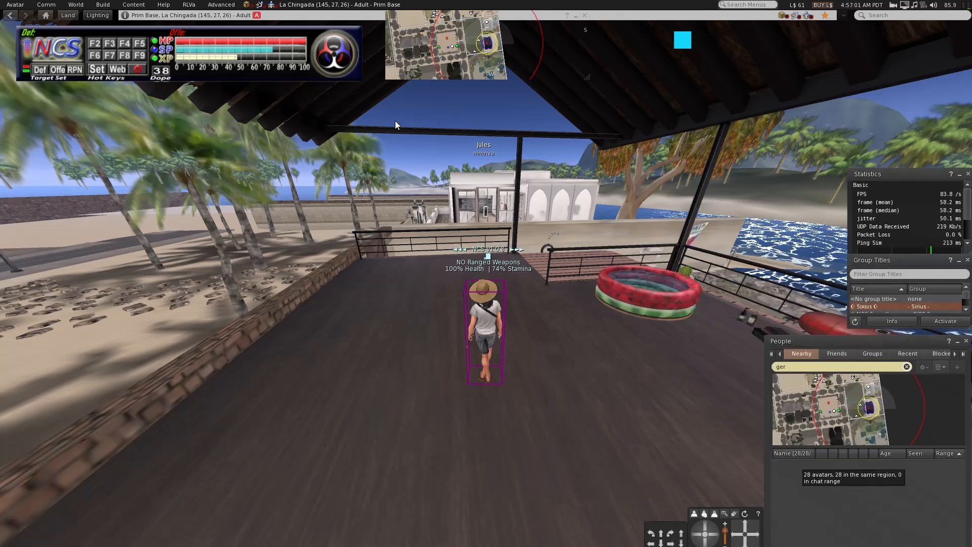
Back the avatar up along the covered deck and move it repeatedly from side to side
drag(485, 319, 485, 273)
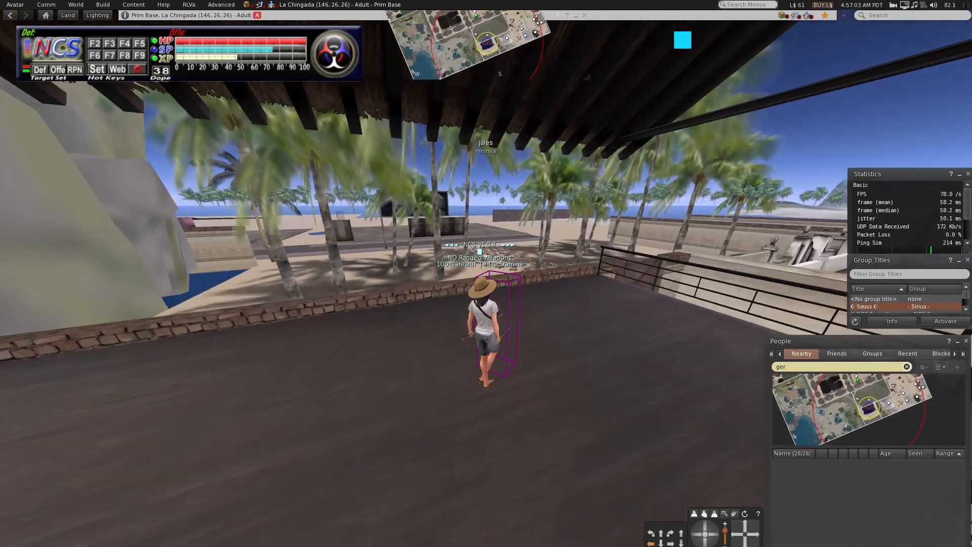
key(s)
key(d)
key(a)
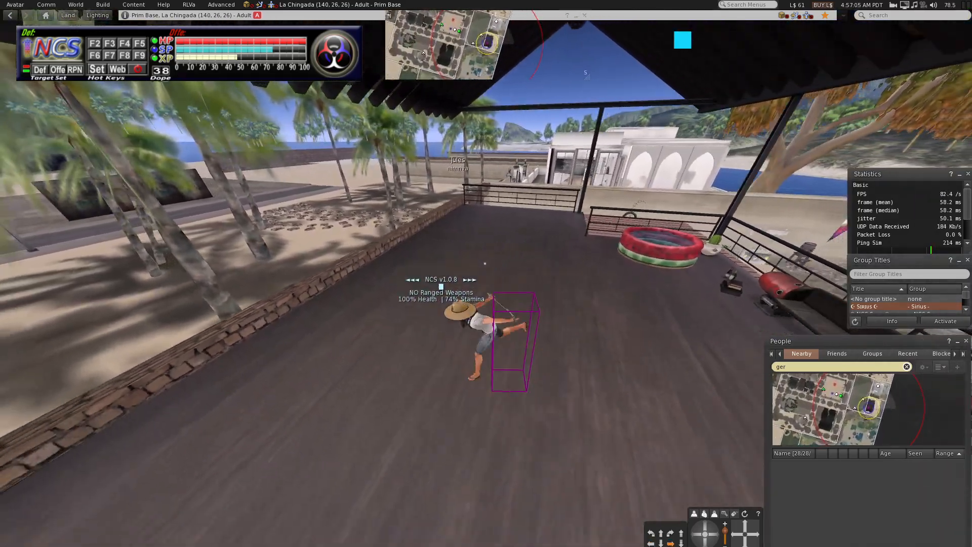
key(d)
key(a)
key(d)
key(a)
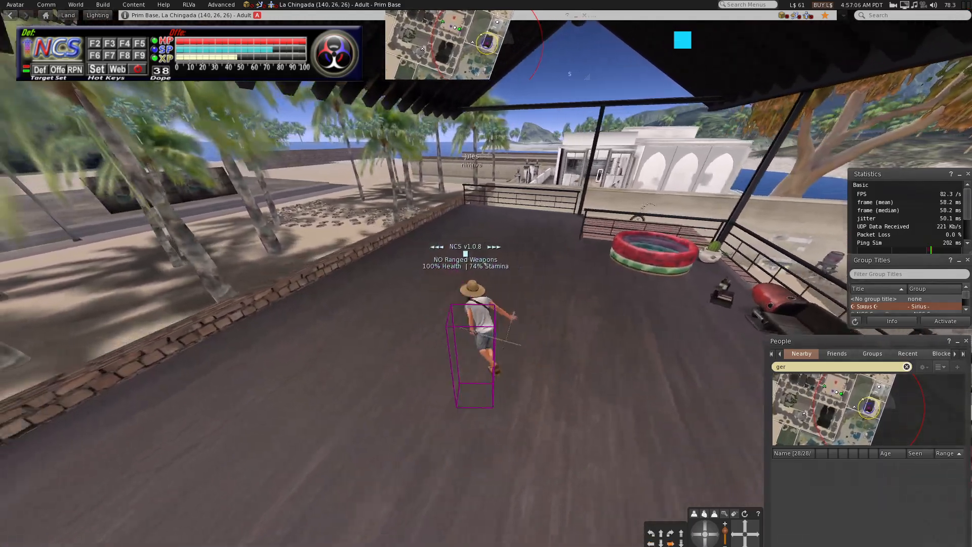
Run the avatar forward along the deck with quick turns, stop, and view it from the front
key(w)
key(d)
key(a)
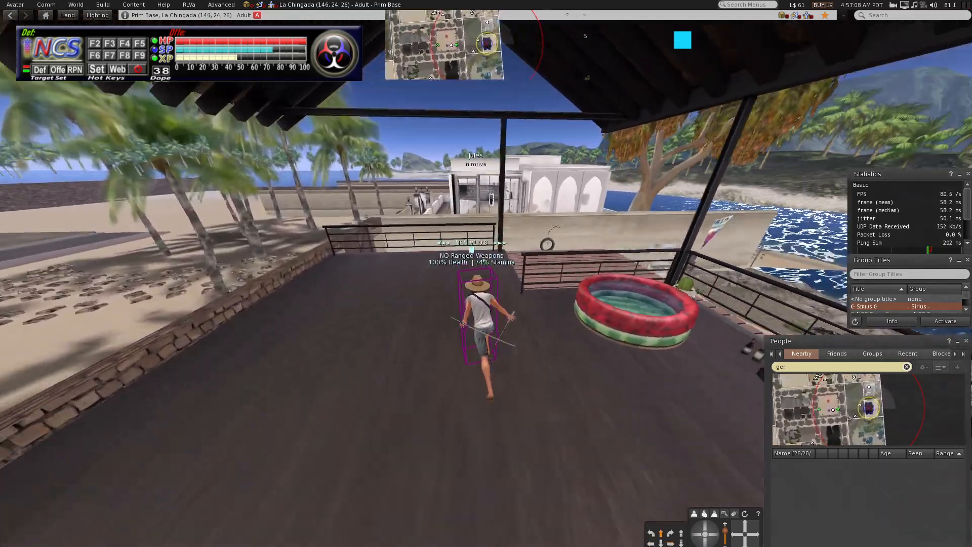
key(d)
key(w)
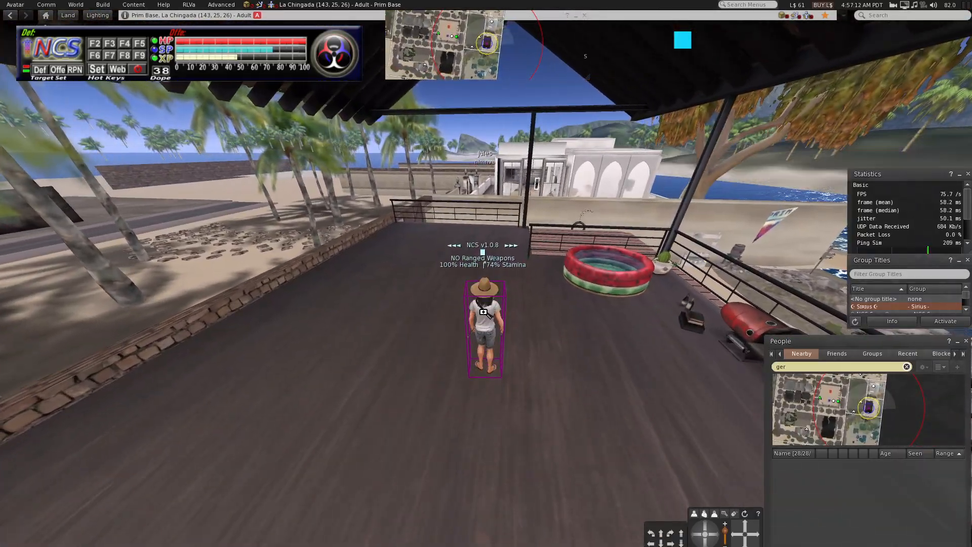
key(a)
drag(492, 315, 510, 314)
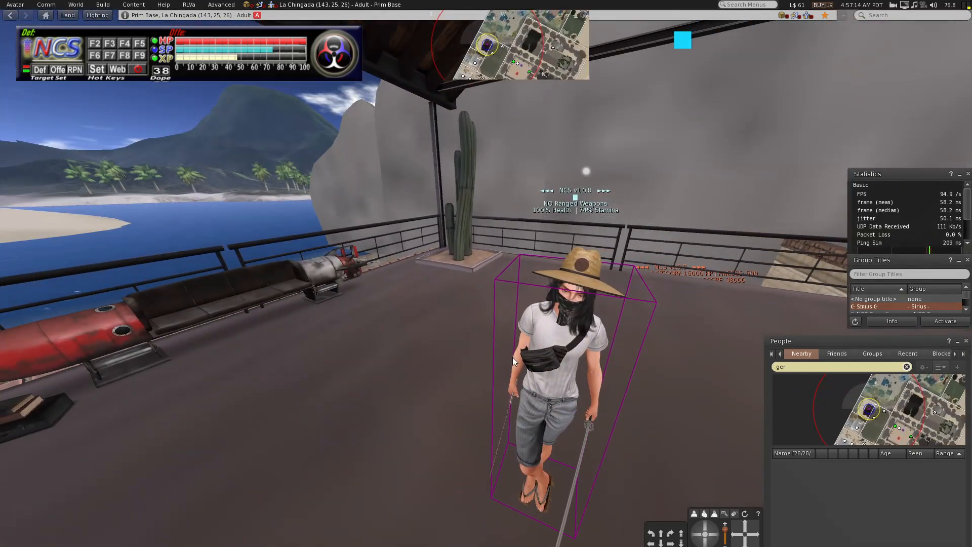
Run the avatar around the deck, turn it back towards the cactus, and switch Mouselook on and off
key(w)
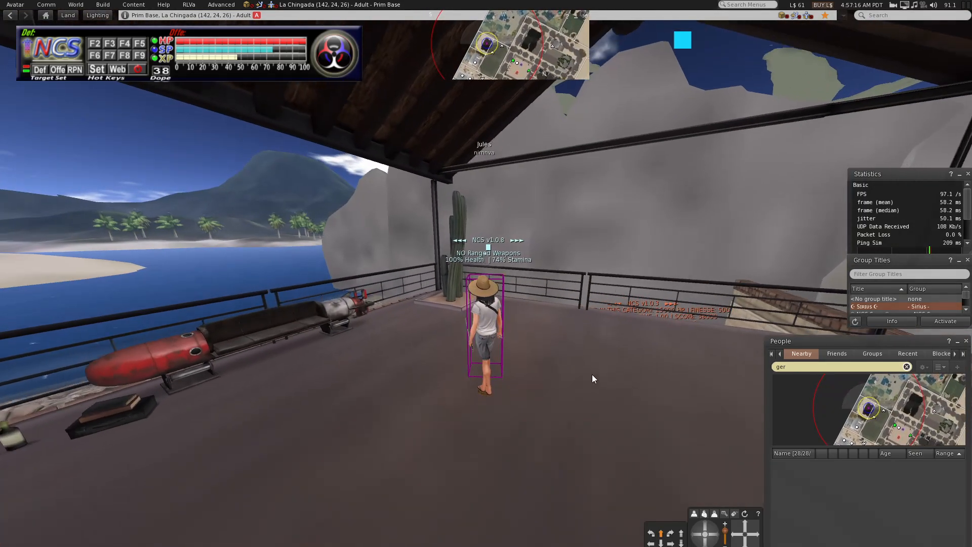
key(d)
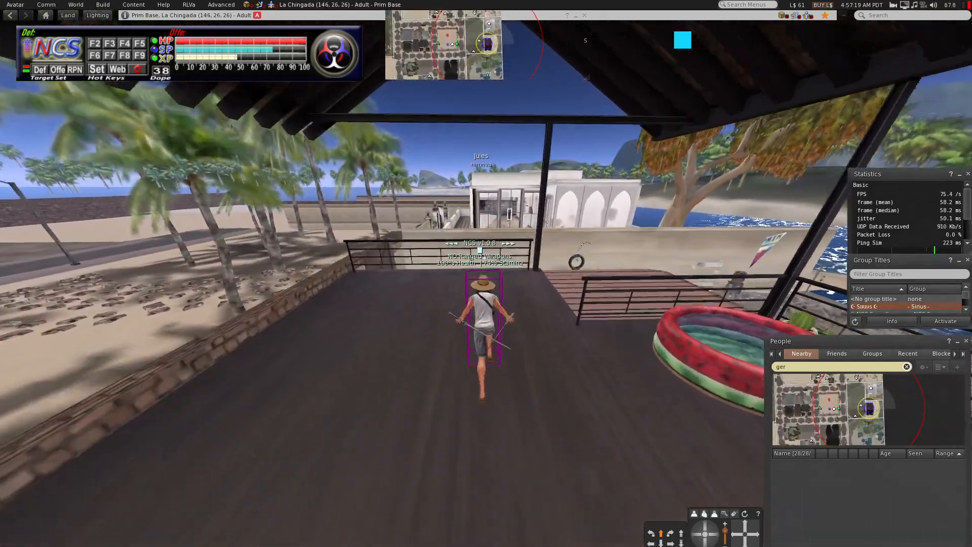
key(d)
drag(476, 309, 496, 309)
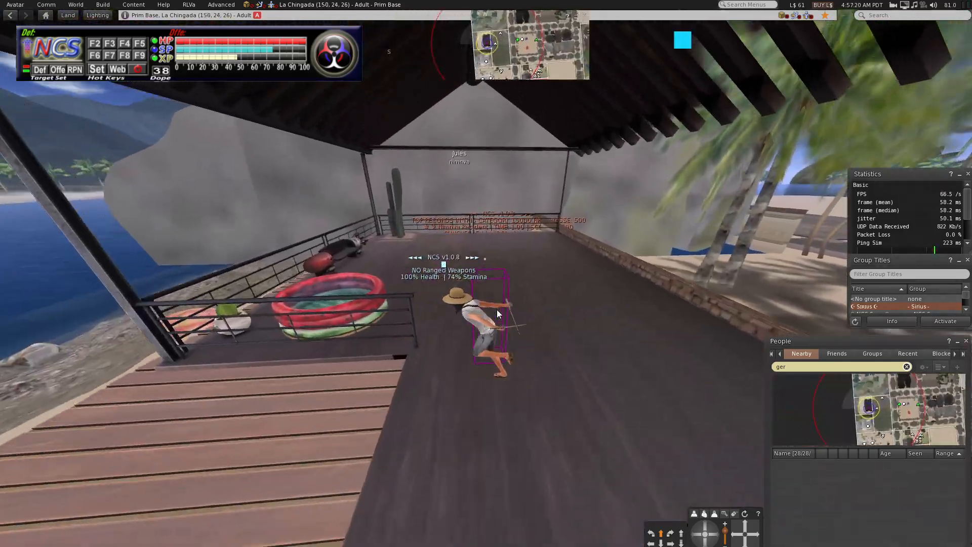
key(m)
key(m)
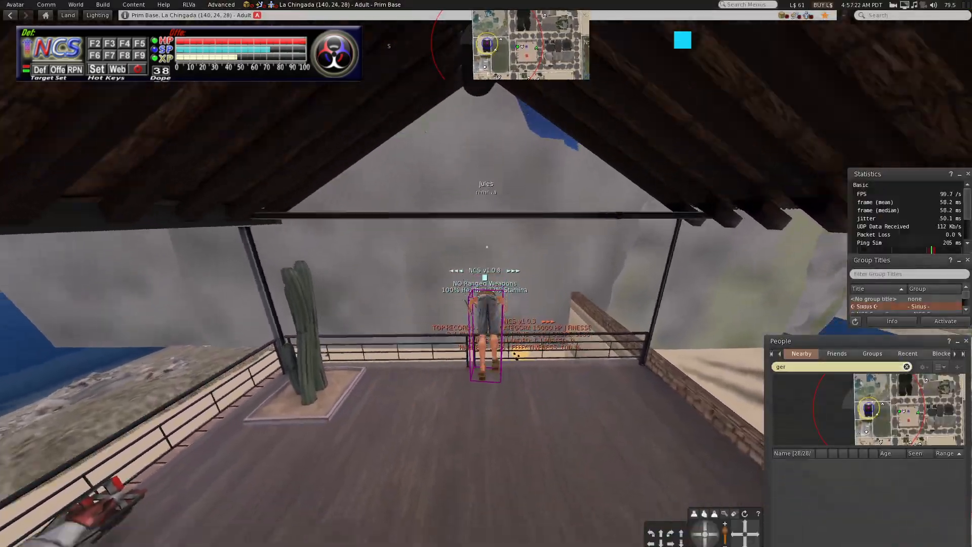
Turn the avatar away from the cactus and move it backward and forward towards the far end of the deck
key(d)
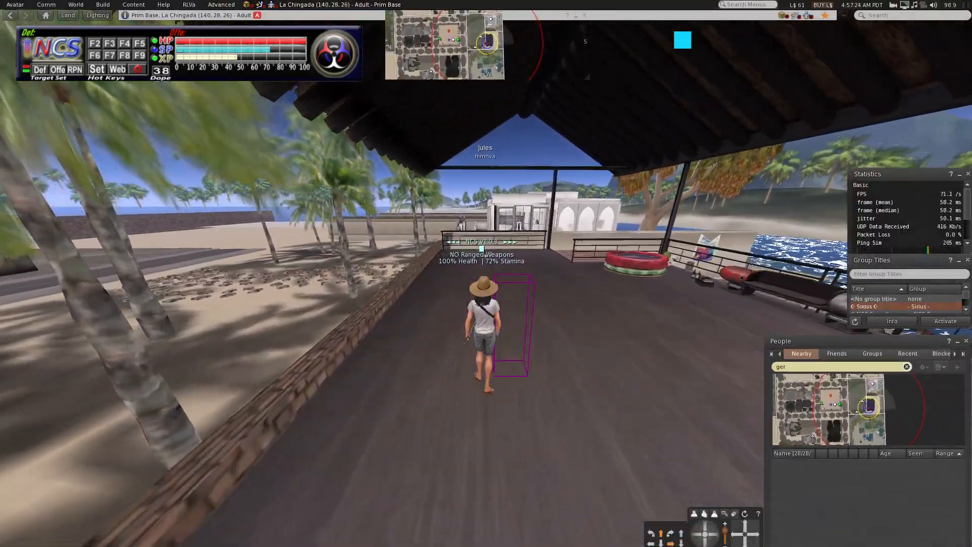
key(s)
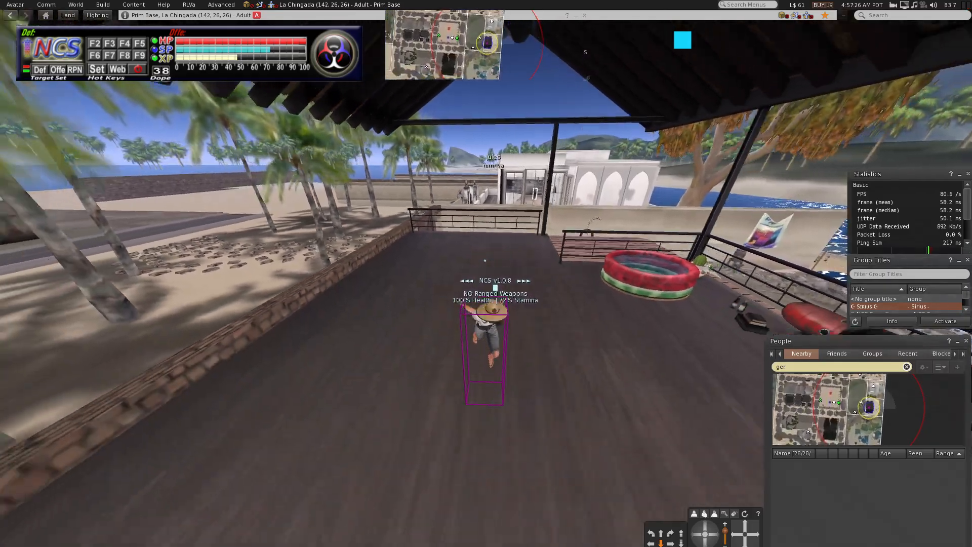
key(w)
key(d)
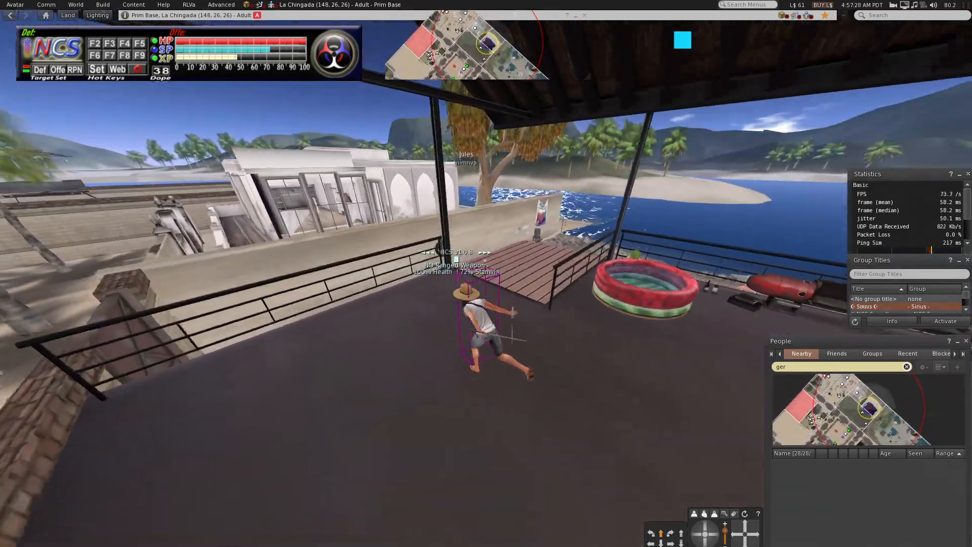
Take the avatar off the deck onto the sand, open the metal gate and pass through it
key(a)
key(a)
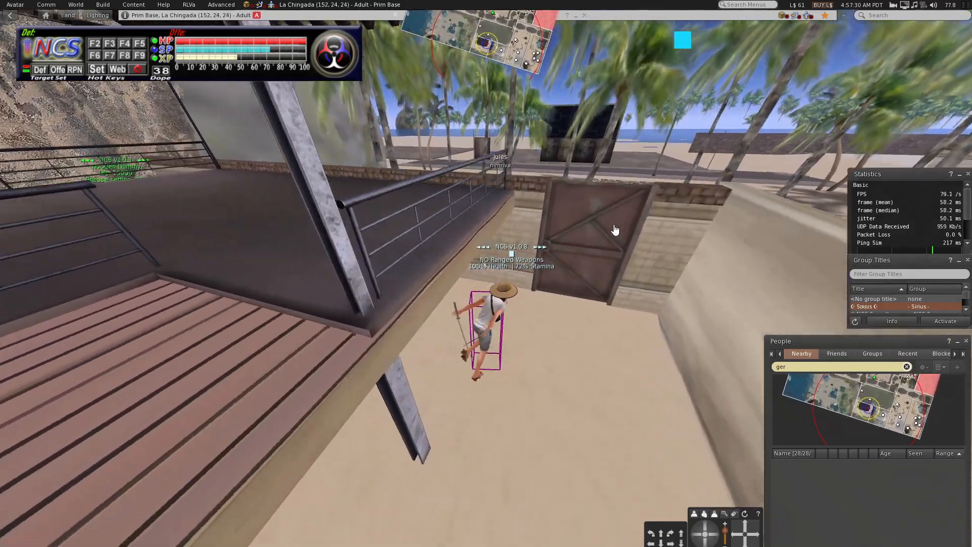
click(552, 291)
key(a)
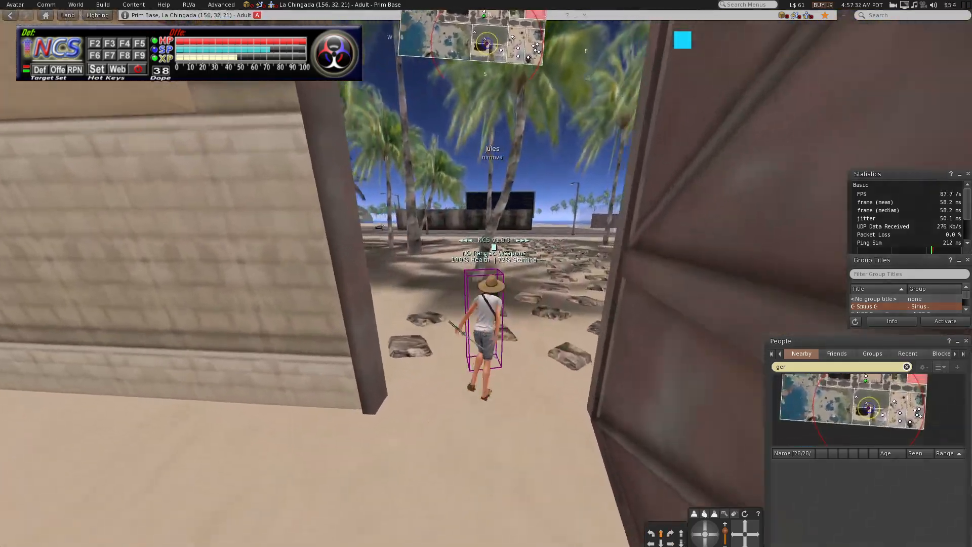
Run the avatar across the palm beach and the road into the La Chingada NCS arena
key(d)
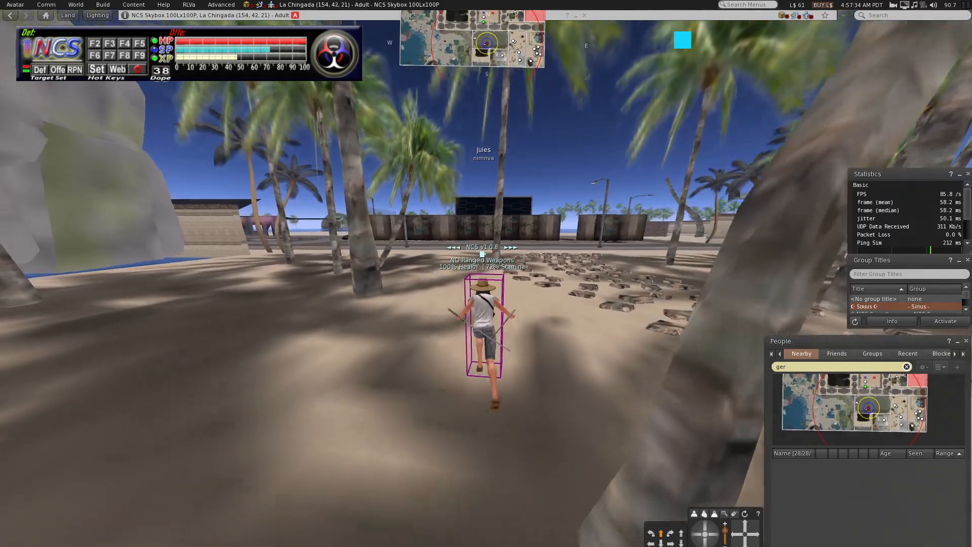
key(a)
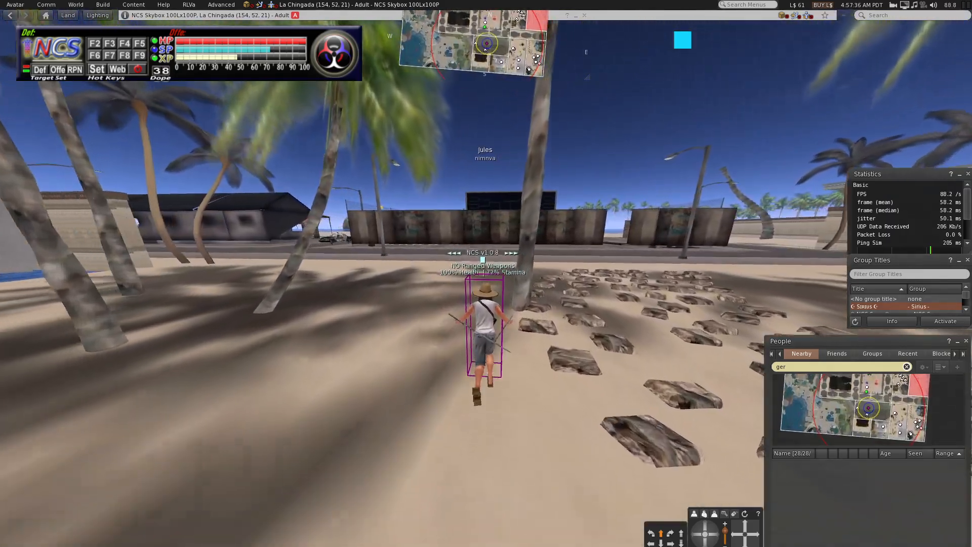
key(d)
key(a)
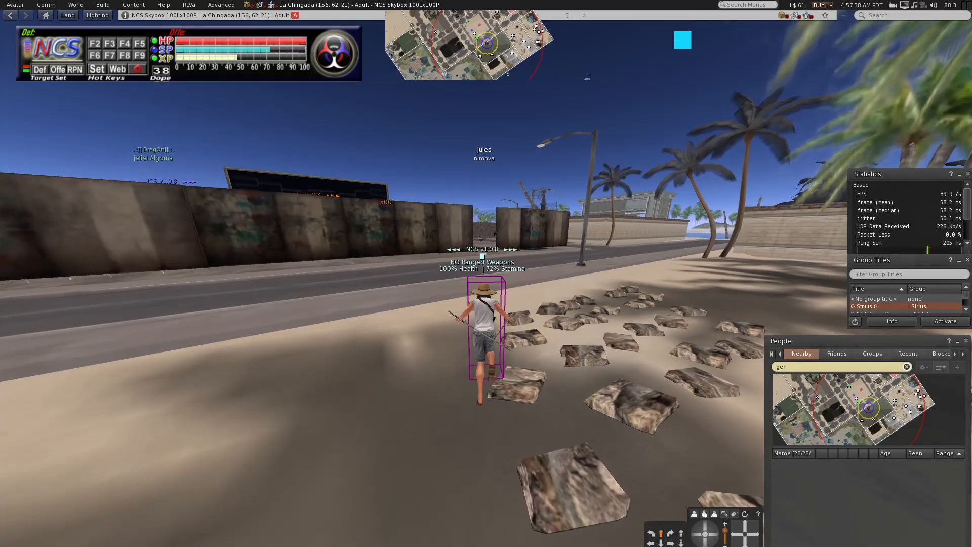
key(a)
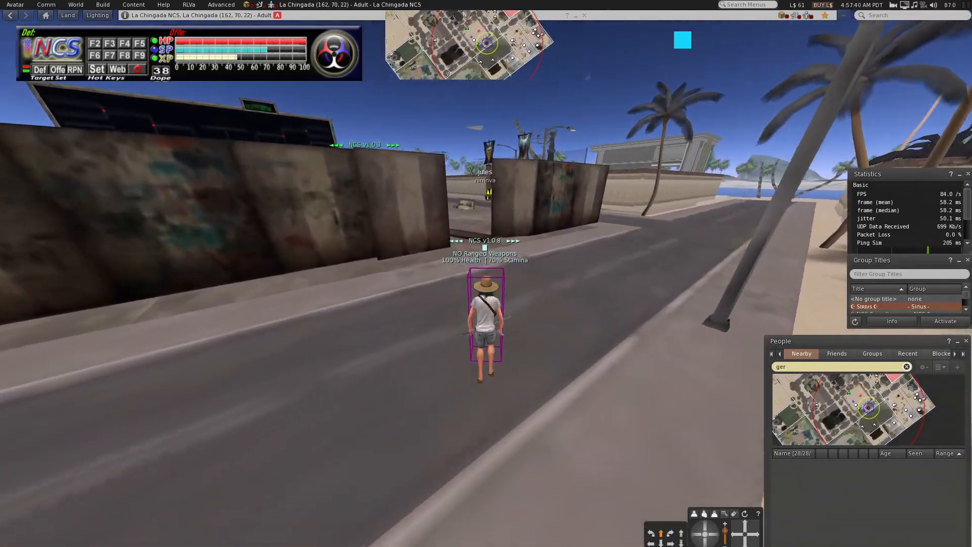
key(a)
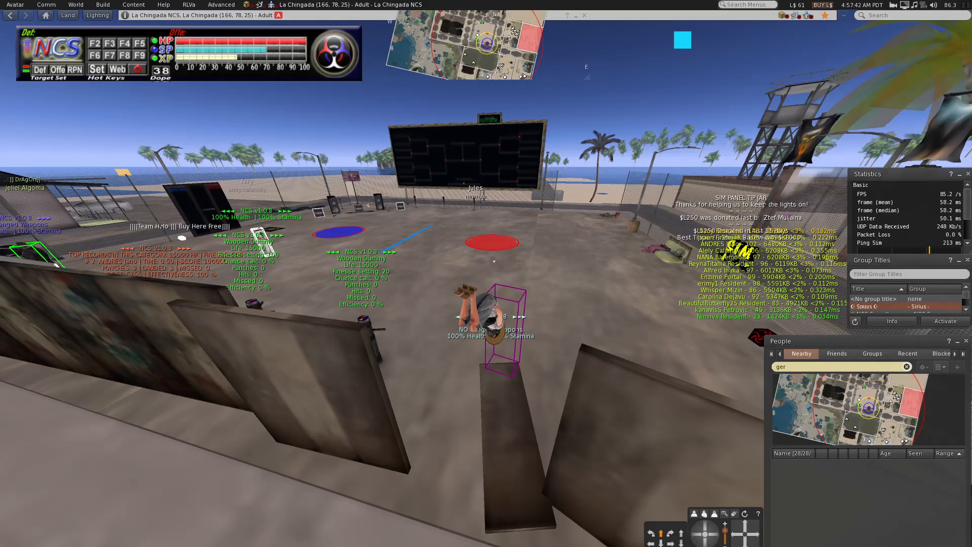
Move the avatar across the arena to the red circle and back it up to the green ring
key(a)
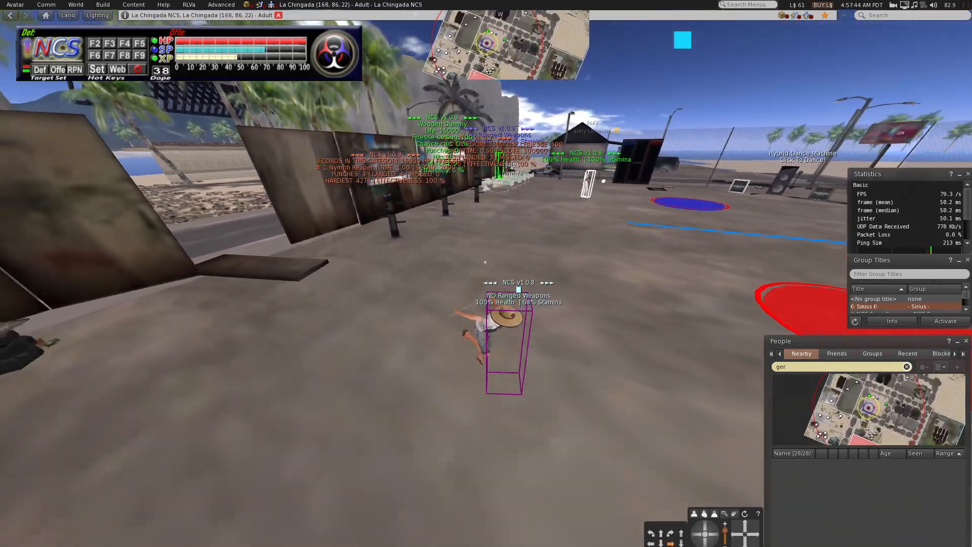
key(a)
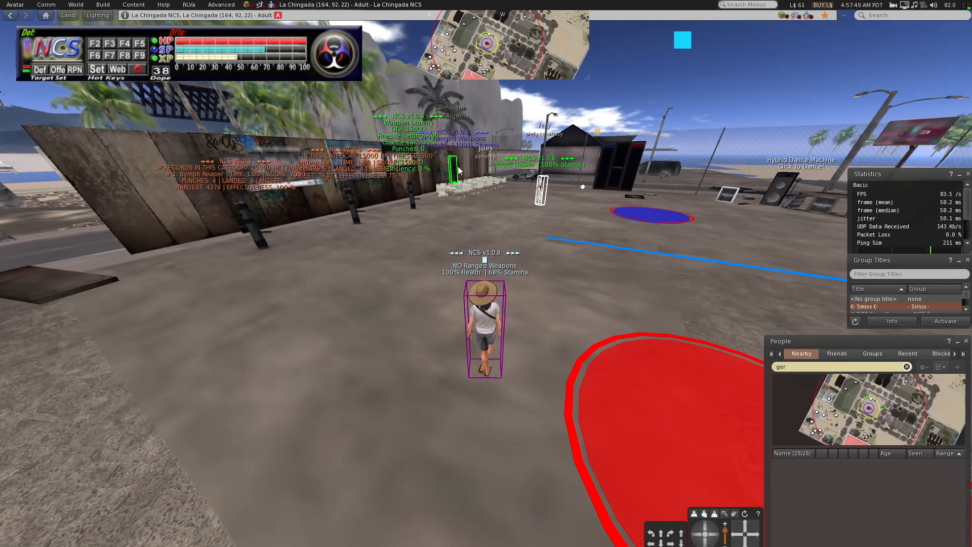
key(a)
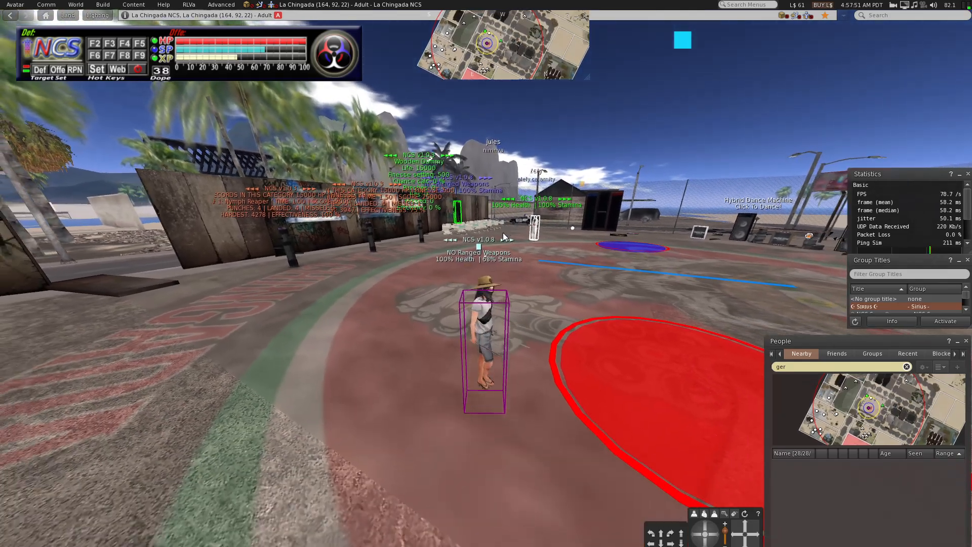
key(s)
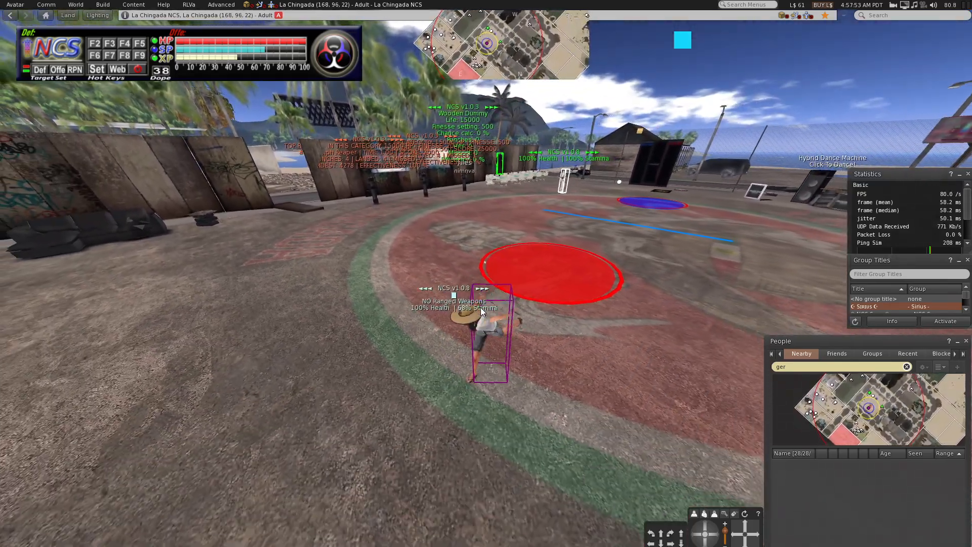
Turn off Hitboxes in Quick Preferences and move the avatar backward and forward beside the arena ring
click(671, 546)
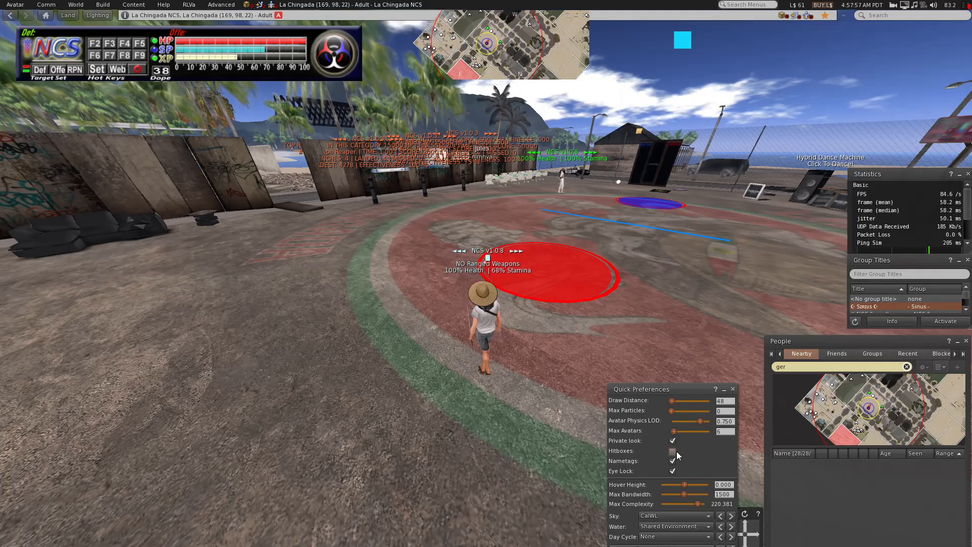
drag(474, 319, 395, 319)
key(s)
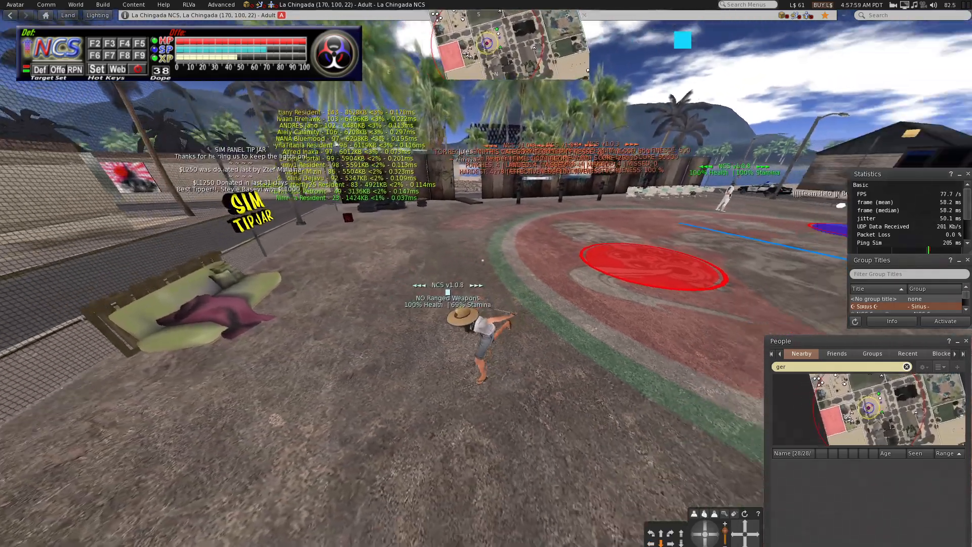
key(w)
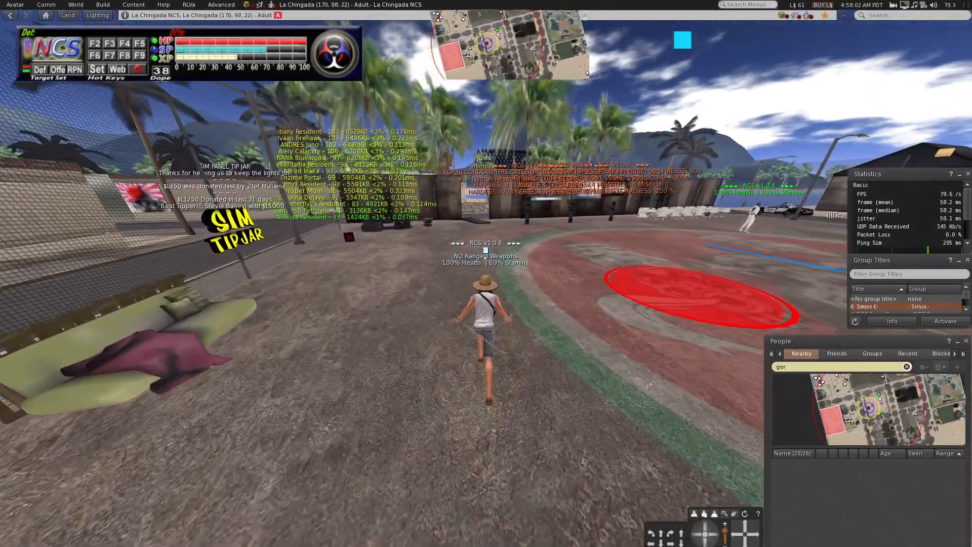
Turn Hitboxes on in Quick Preferences and view the avatar while moving it forward
click(671, 546)
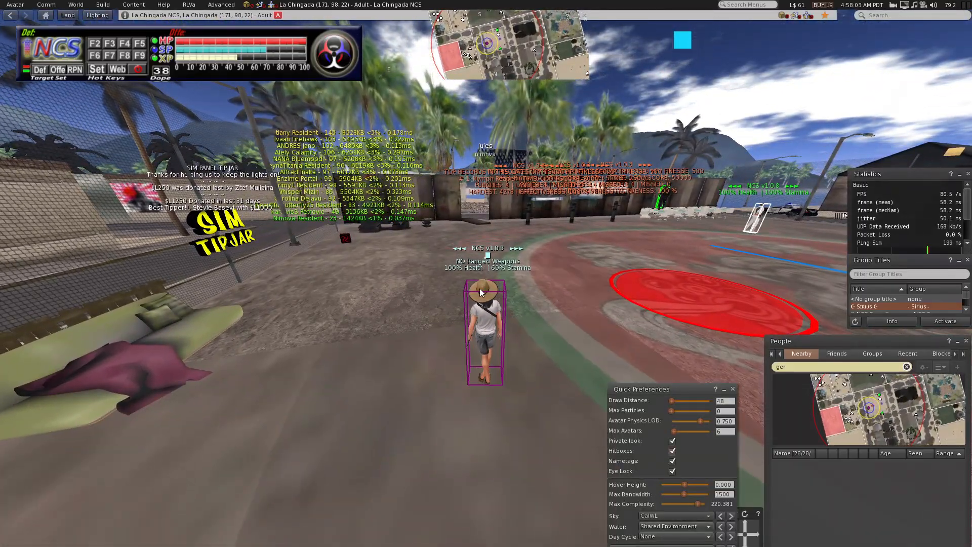
key(w)
drag(481, 292, 567, 358)
Move the avatar around the arena with turns and jumps, ending at the green ring beside the red circle
key(a)
key(e)
key(e)
key(e)
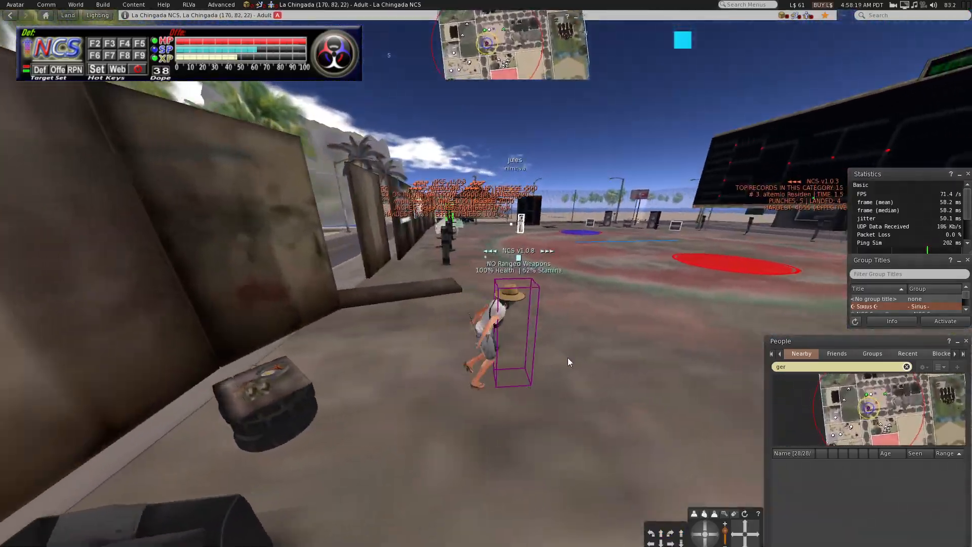
key(d)
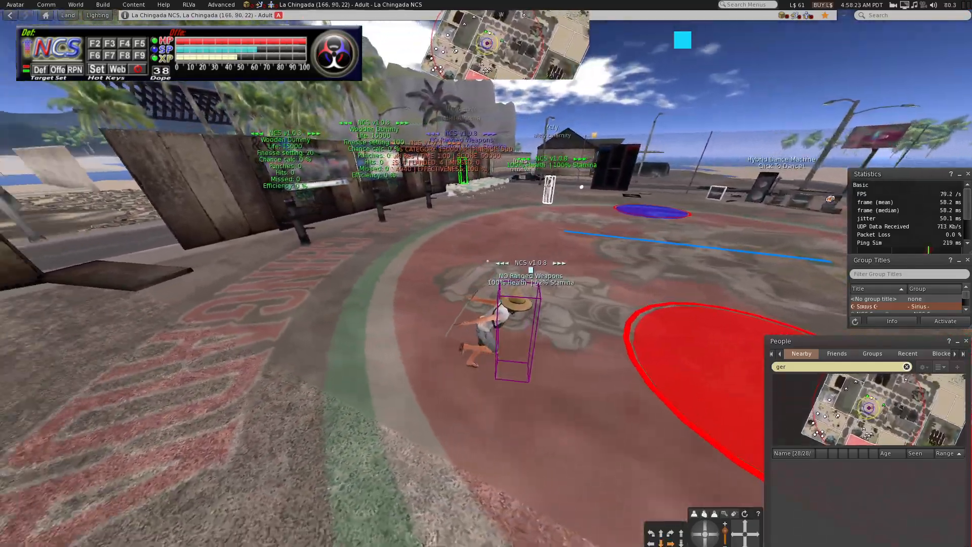
key(a)
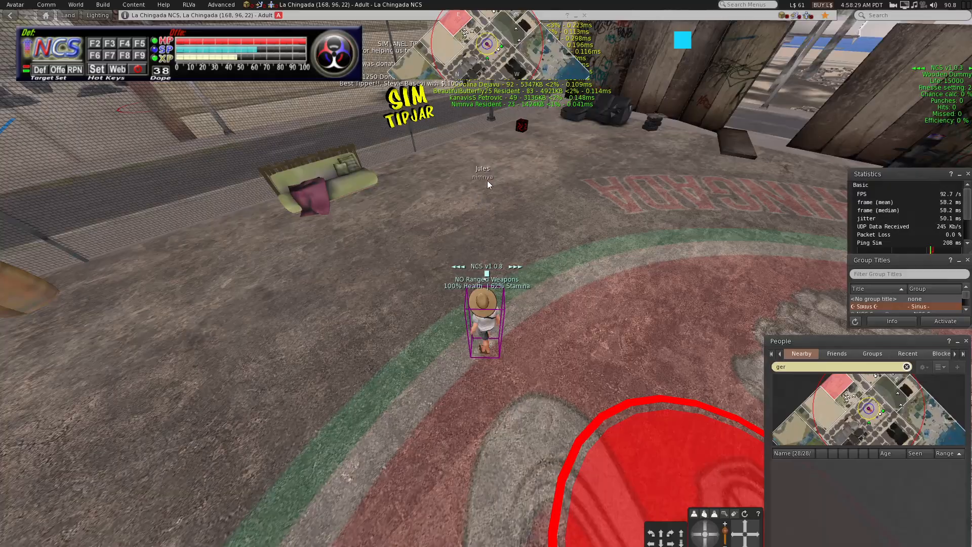
Move the avatar out of the arena onto the road and turn it to face the beach wall
drag(489, 324, 385, 289)
key(w)
key(e)
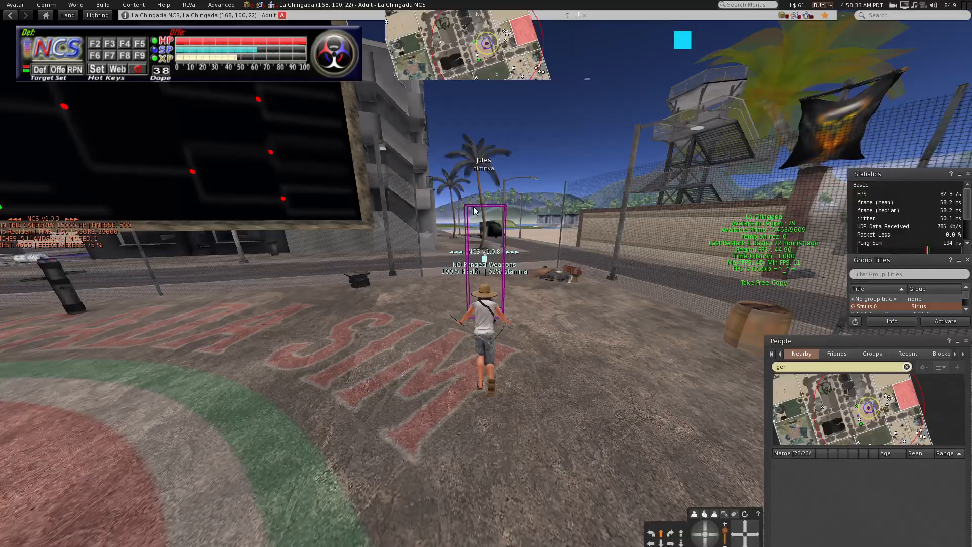
key(w)
key(a)
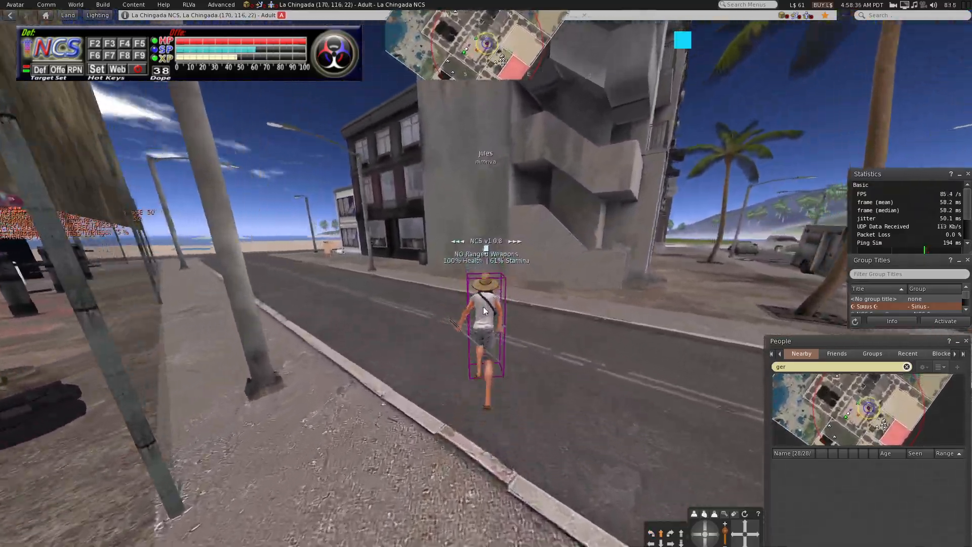
drag(483, 306, 562, 306)
key(d)
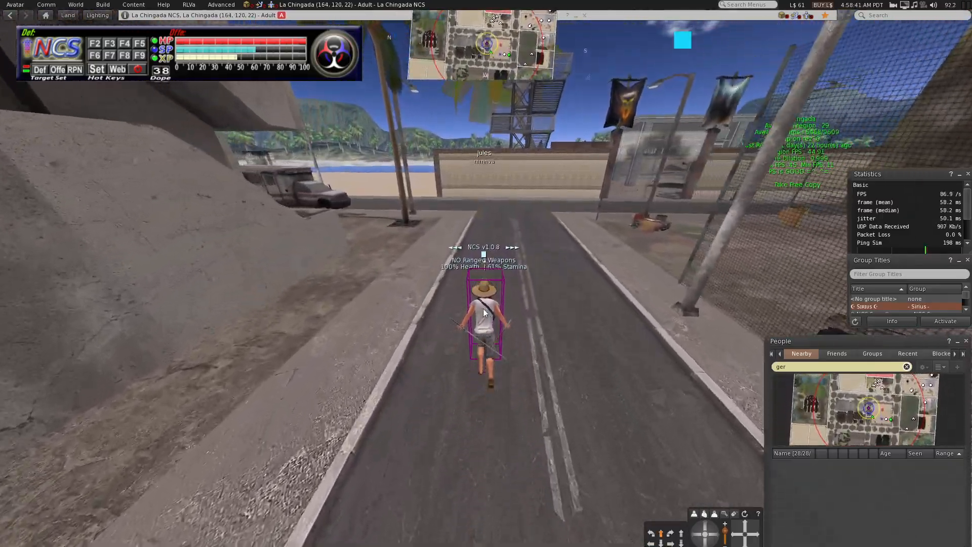
click(221, 4)
click(238, 220)
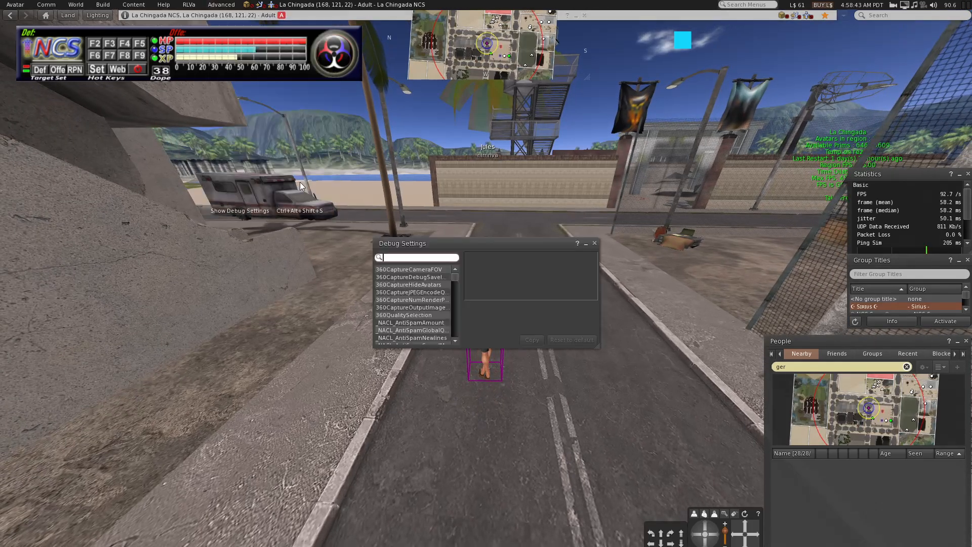
click(594, 244)
click(222, 4)
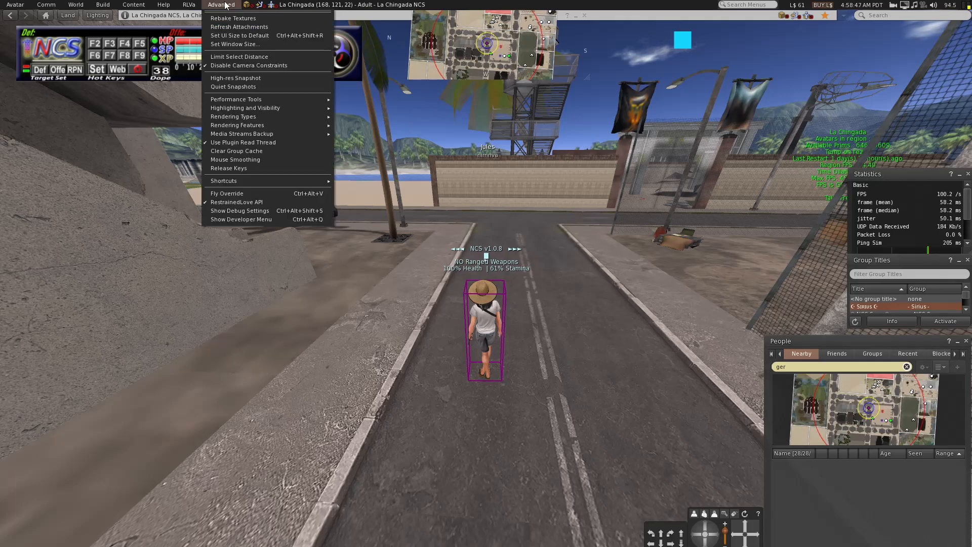
click(221, 6)
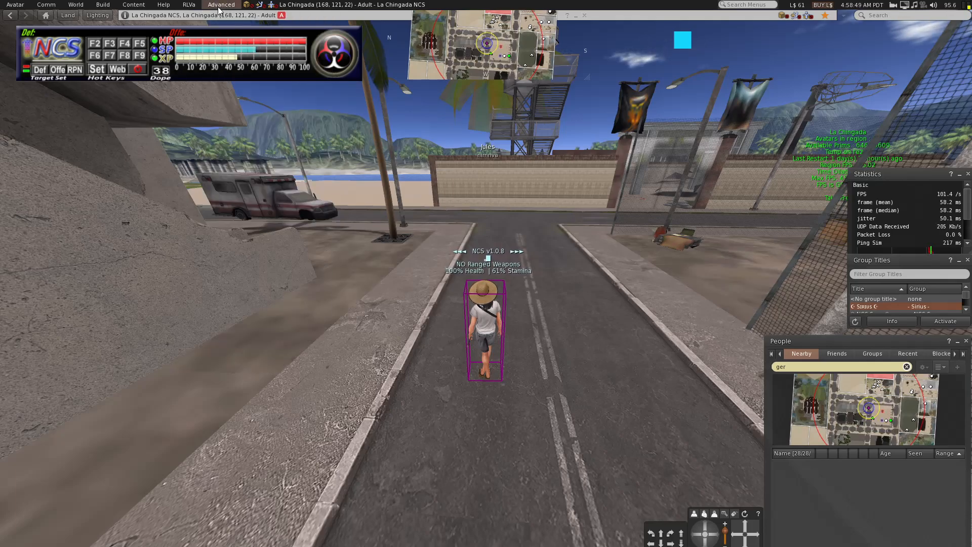
click(220, 6)
click(260, 211)
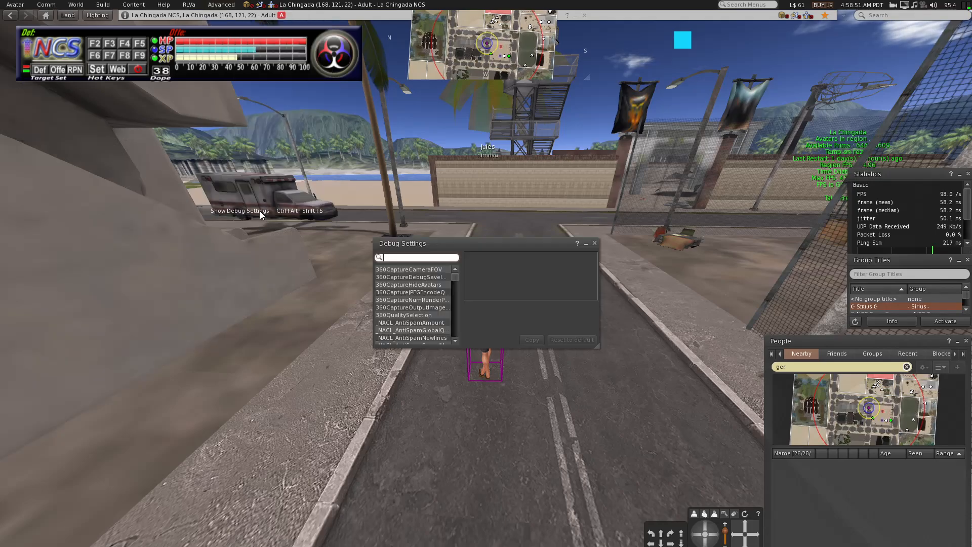
click(595, 243)
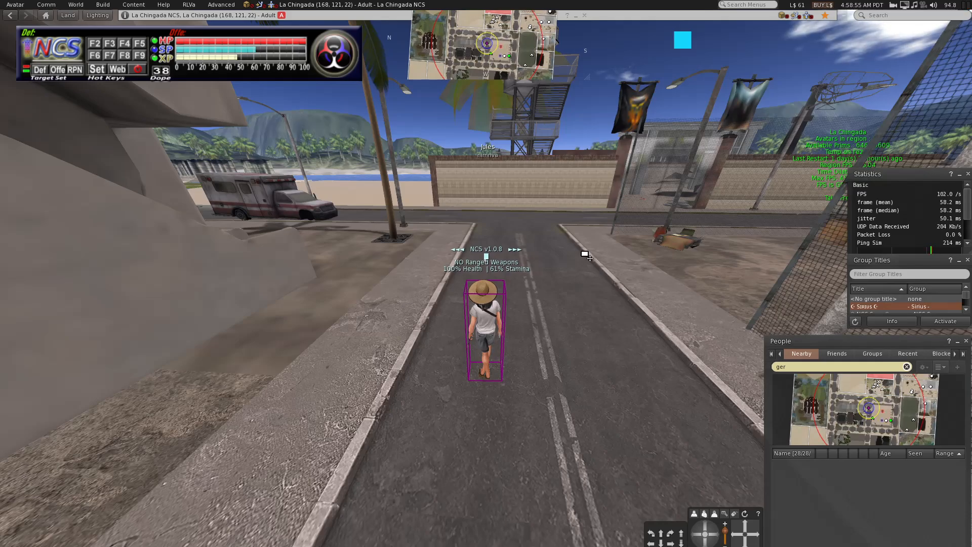
Open the Debug Settings, place the window beside the avatar, filter by "bubble" and select ChatBubbleOpacity
key(ctrl+alt+shift+s)
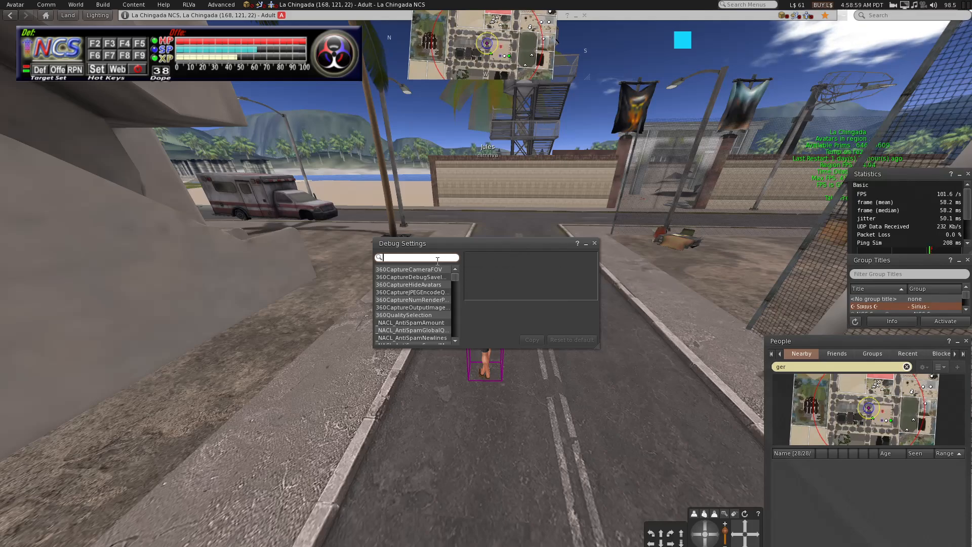
drag(496, 247, 323, 265)
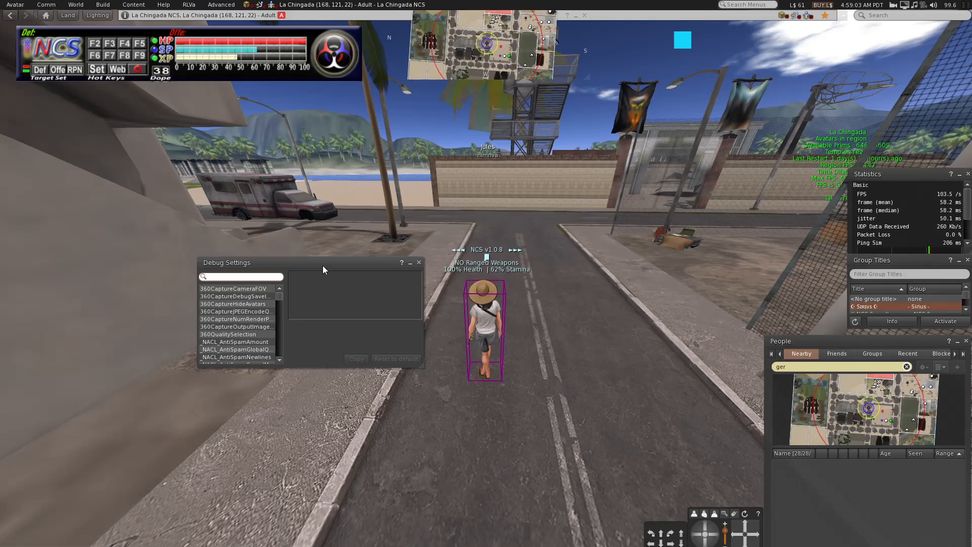
text(na)
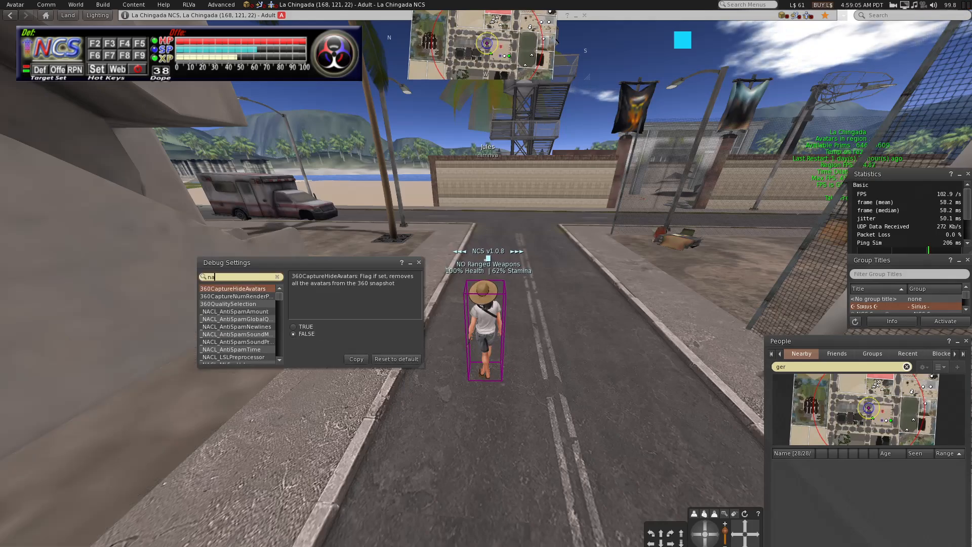
key(BackSpace)
key(BackSpace)
text(bubble)
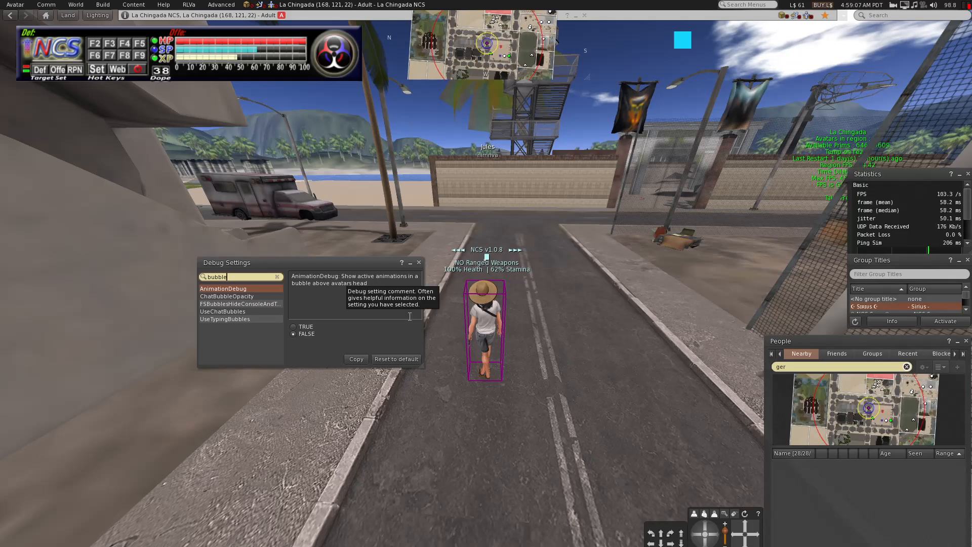
click(238, 296)
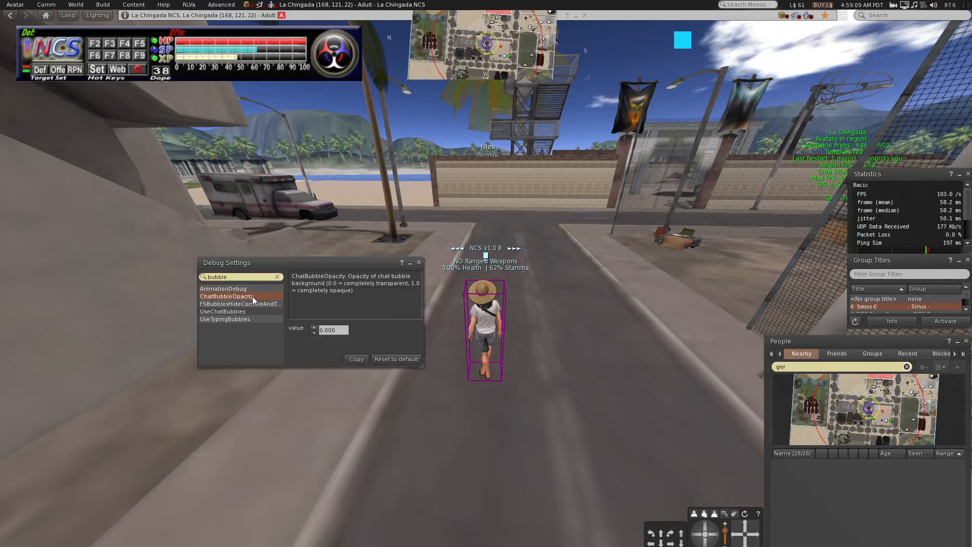
drag(346, 263, 344, 201)
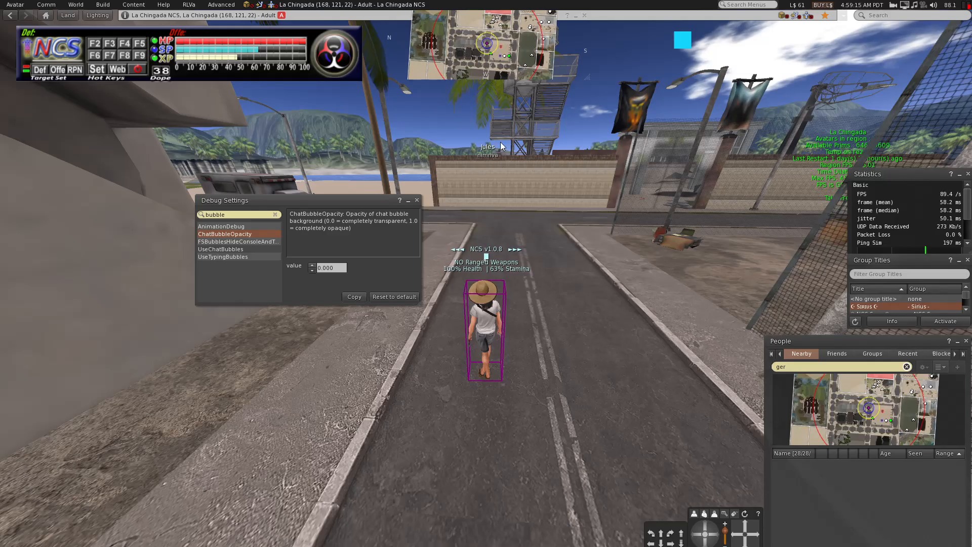
Set ChatBubbleOpacity to 5 to give the avatar's name tag an opaque background
key(Left)
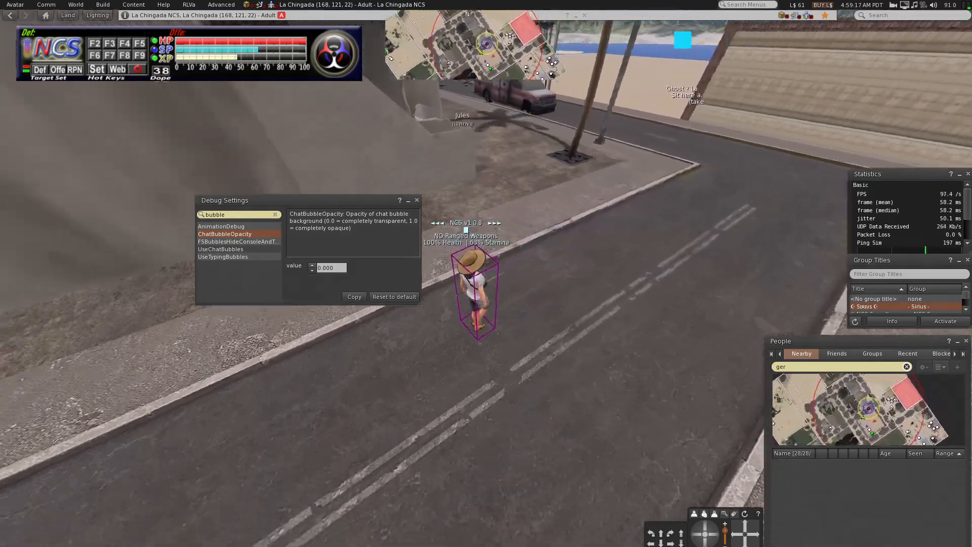
key(Left)
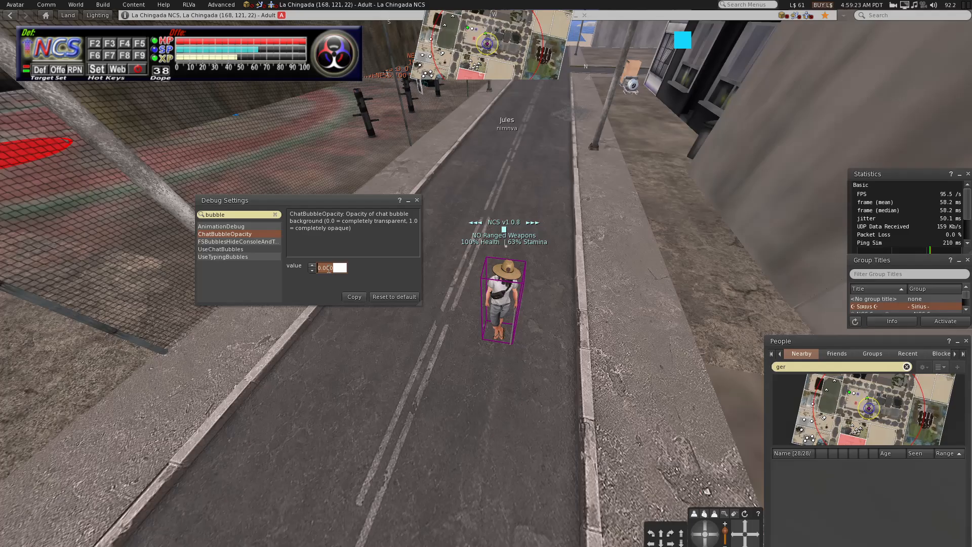
text(5)
key(Return)
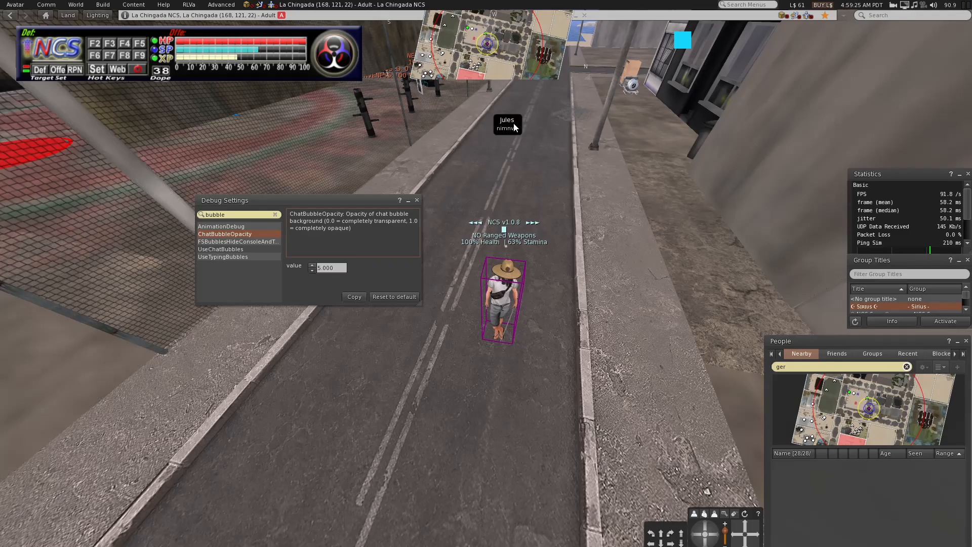
Set ChatBubbleOpacity to 0 and inspect the avatar's name tag from several angles
drag(522, 280, 522, 306)
double_click(330, 267)
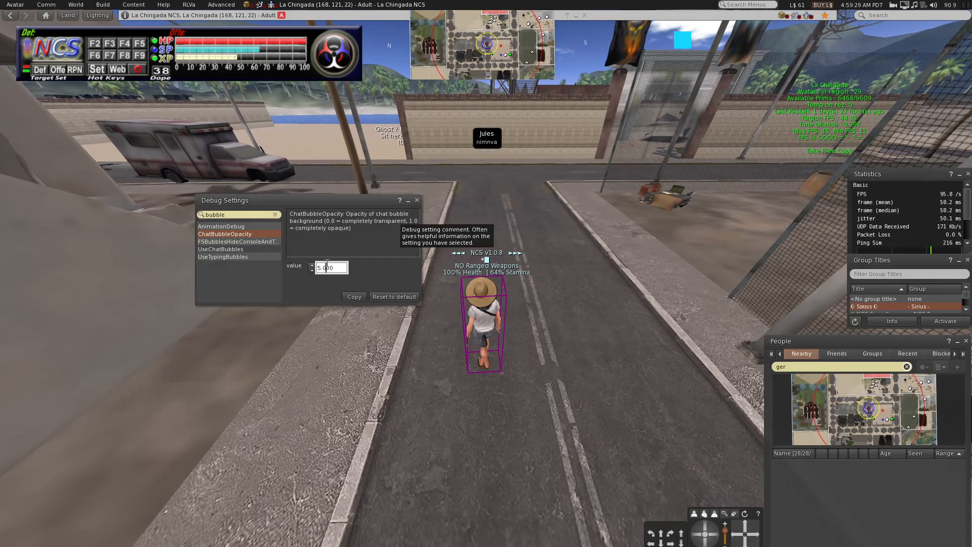
text(0)
key(Return)
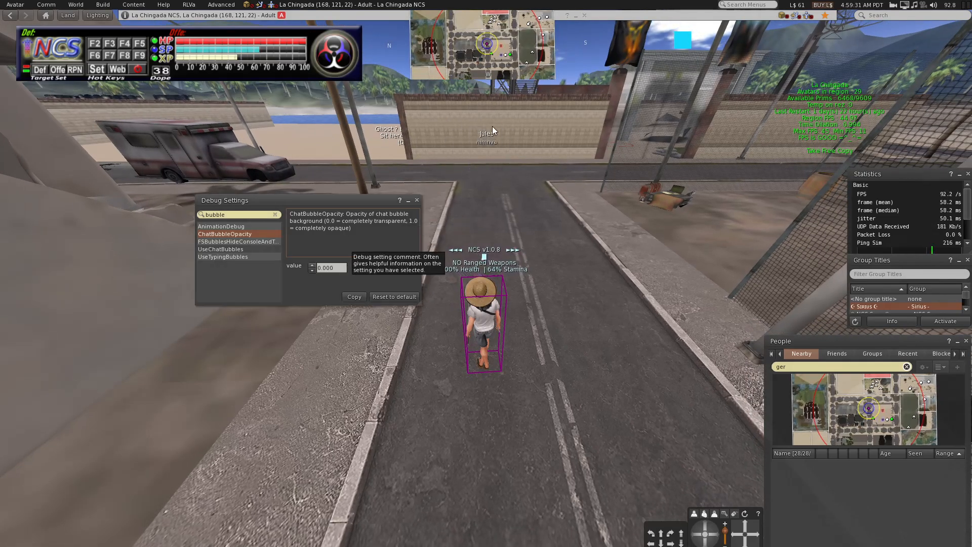
click(464, 135)
mouse_move(481, 294)
mouse_down()
mouse_move(471, 300)
mouse_move(484, 293)
mouse_move(495, 304)
mouse_move(488, 280)
mouse_up()
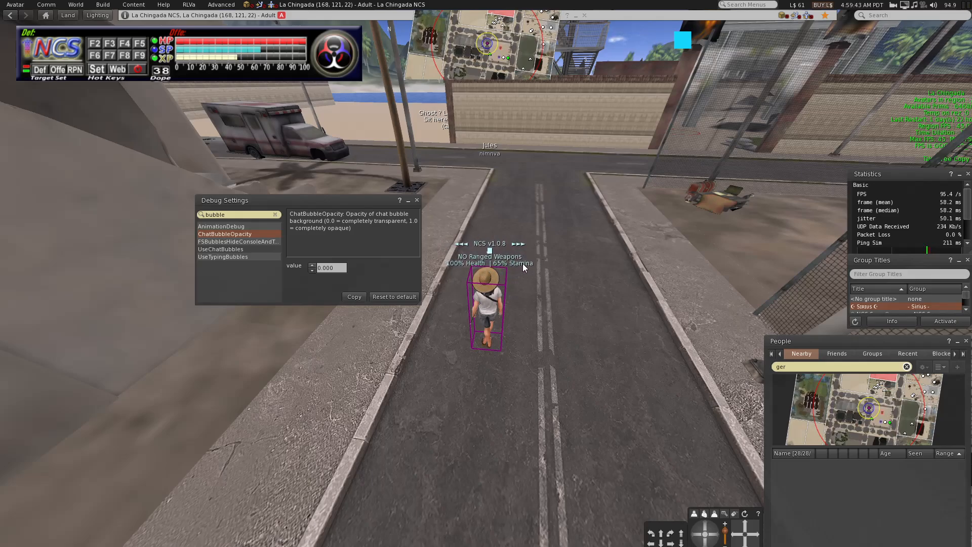
key(Left)
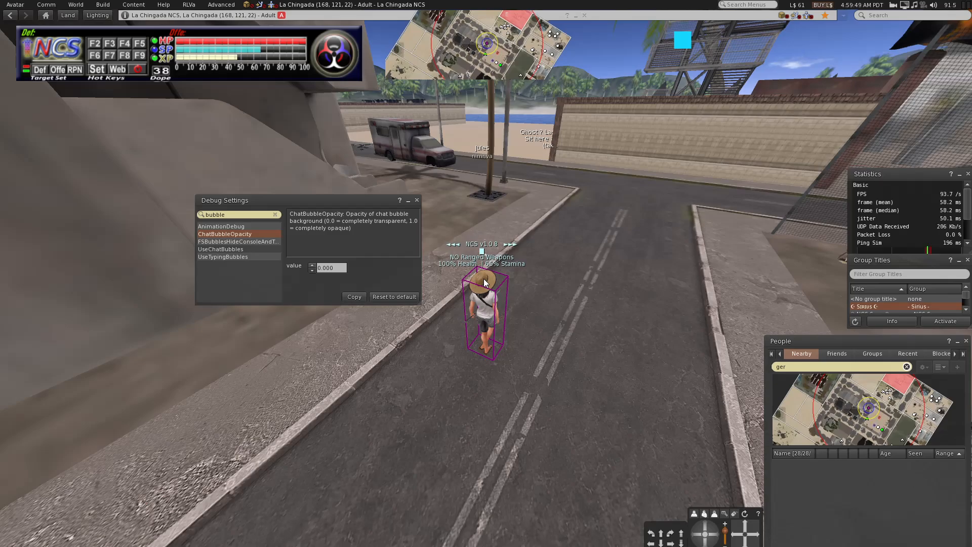
Filter the Debug Settings by "offset" and select the FSNameTagZOffsetCorrection setting
click(252, 215)
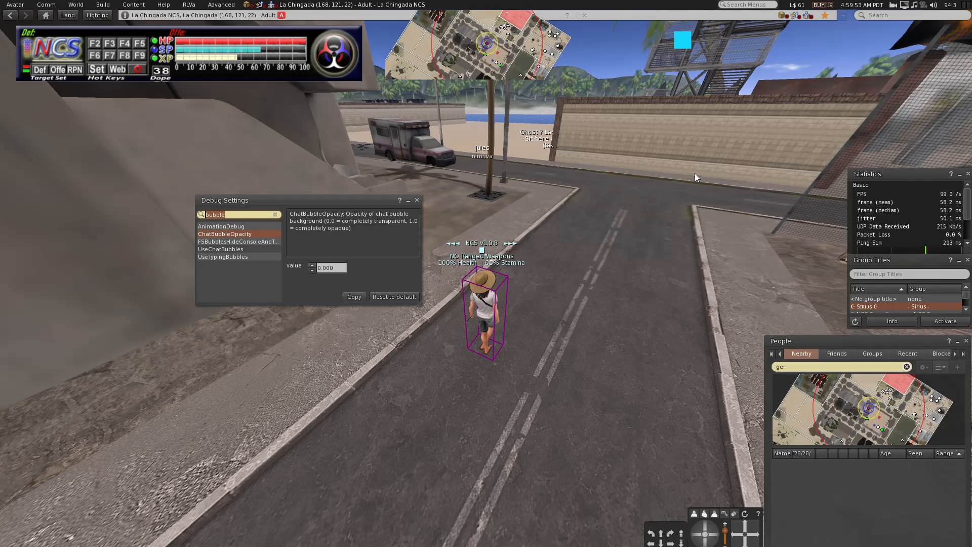
text(offset)
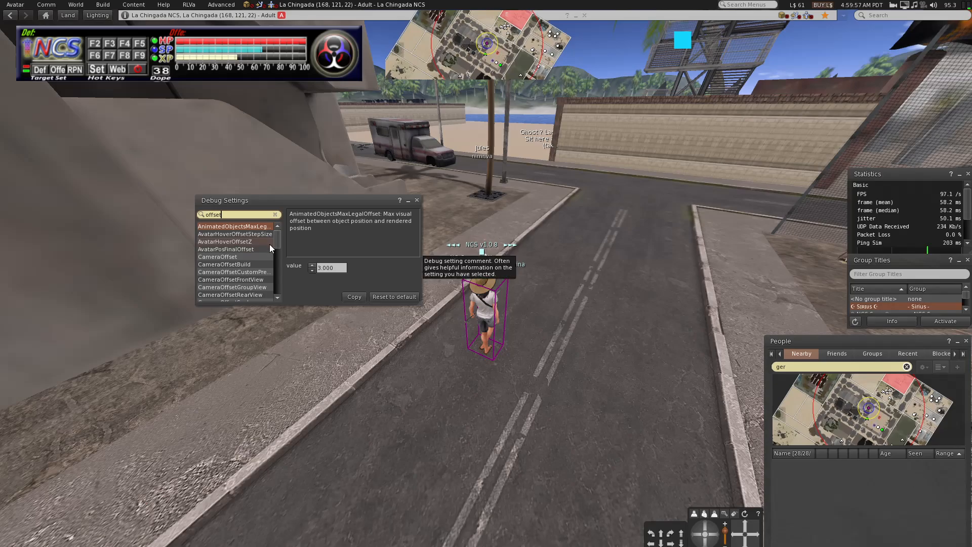
drag(278, 242, 283, 272)
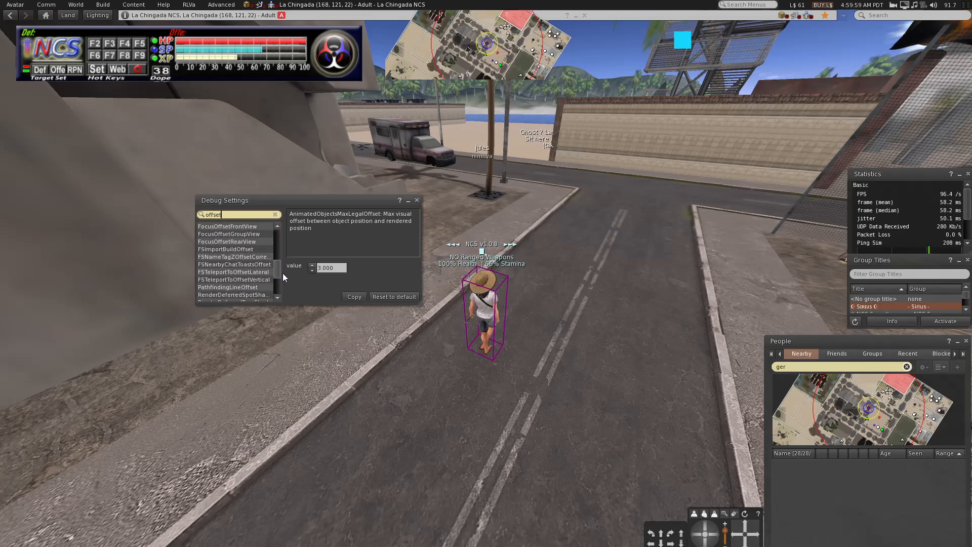
click(259, 257)
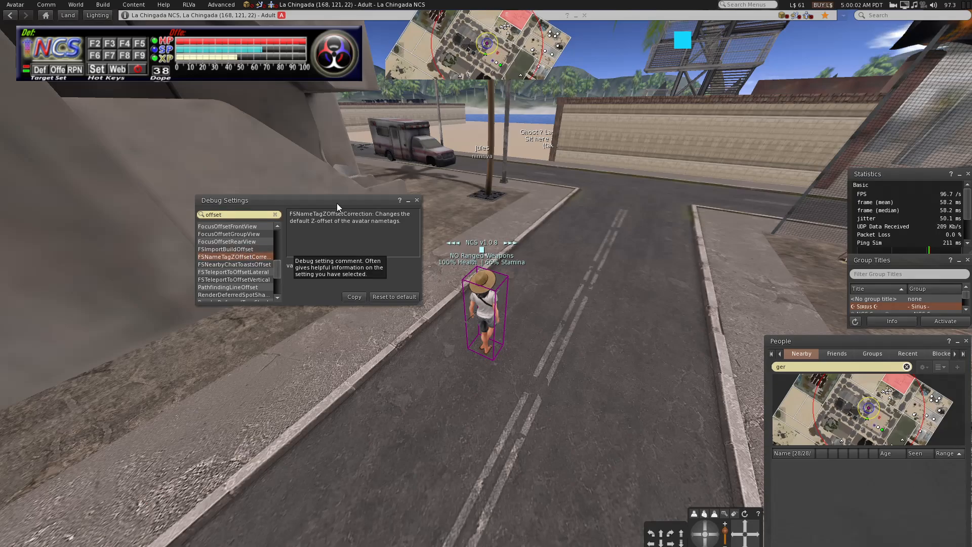
drag(337, 204, 273, 192)
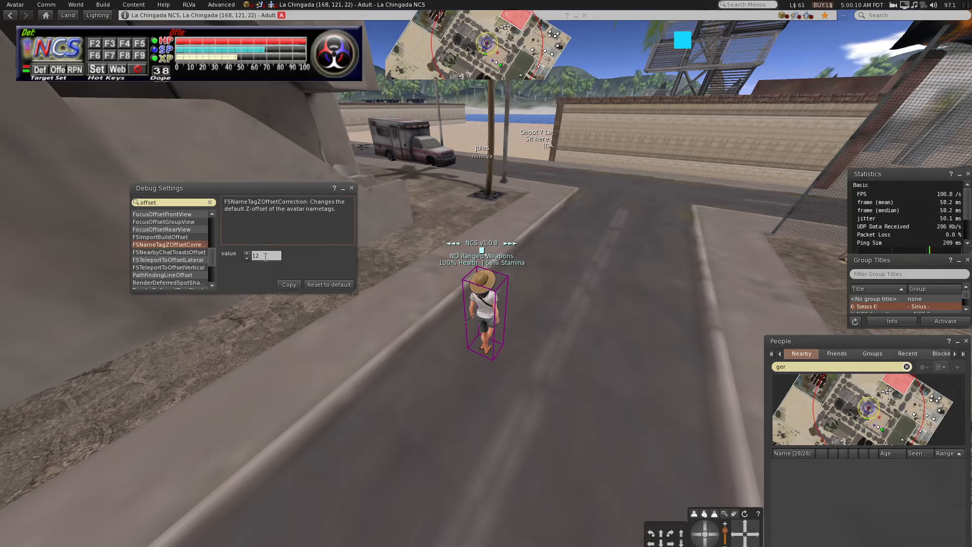
Reset FSNameTagZOffsetCorrection to its default and run the avatar along the road with turns
drag(545, 192, 490, 168)
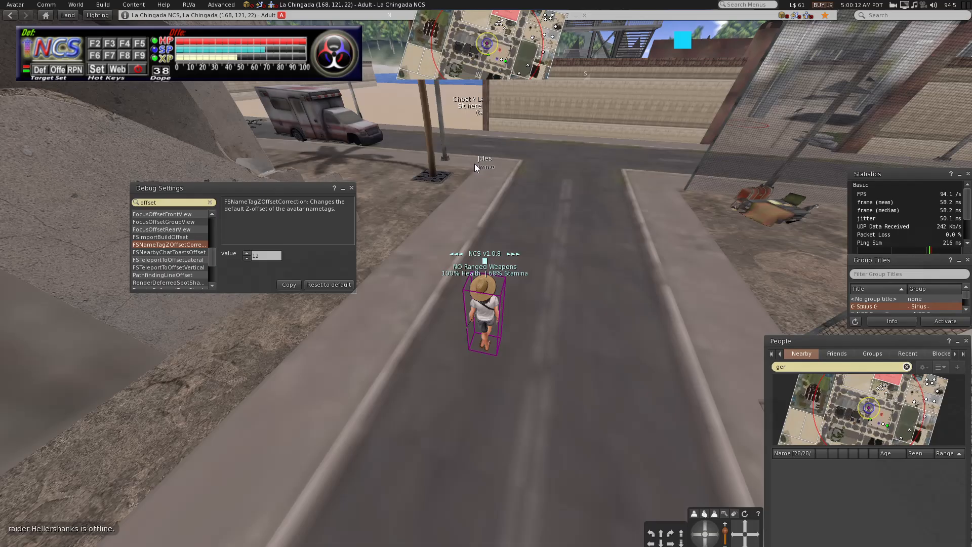
click(329, 284)
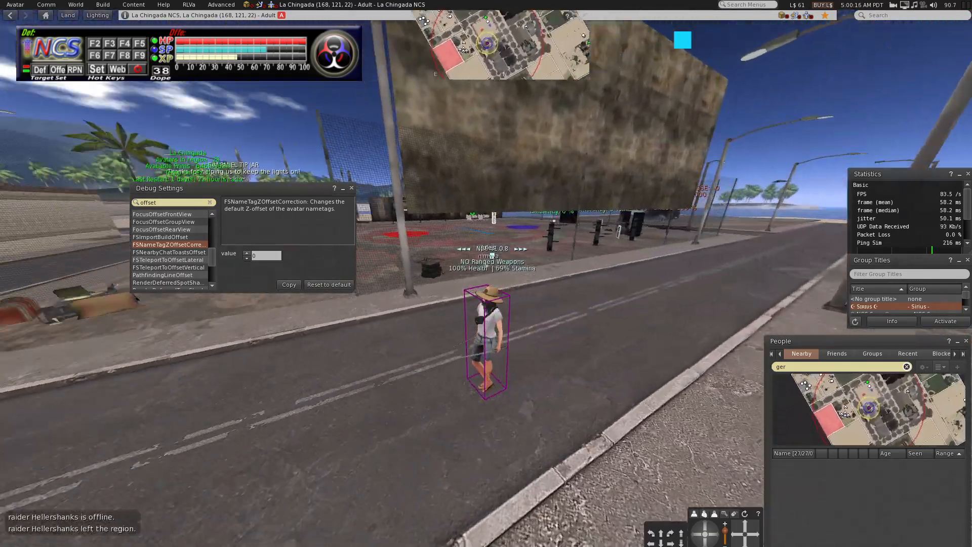
key(w)
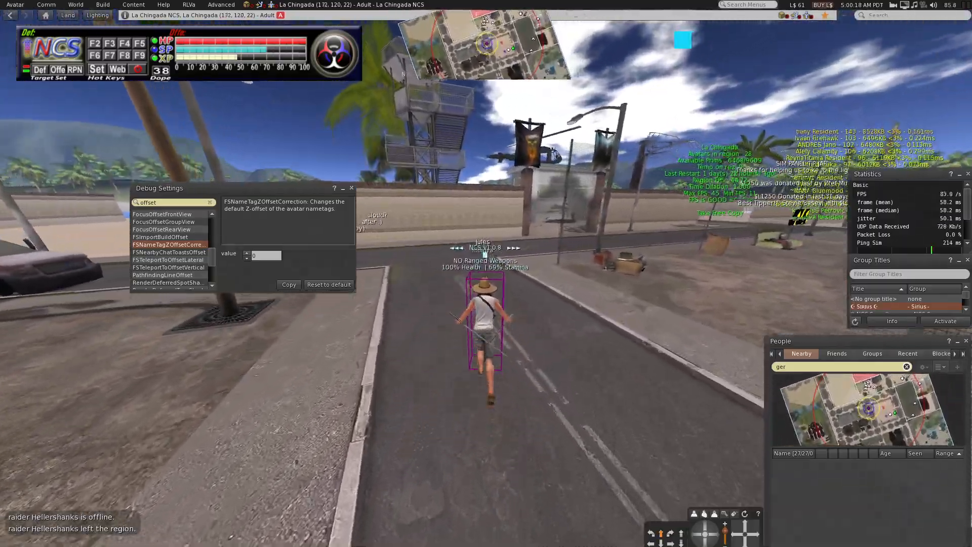
key(a)
key(d)
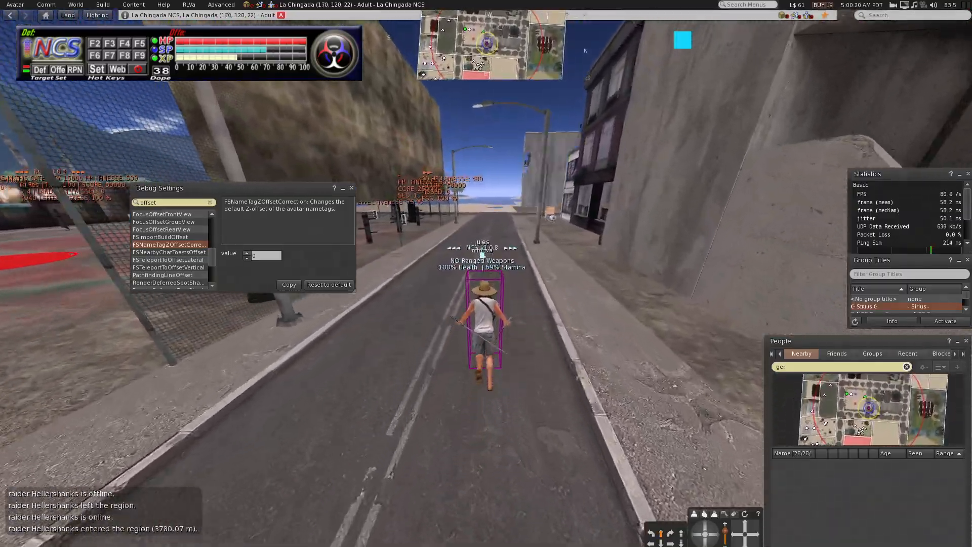
key(d)
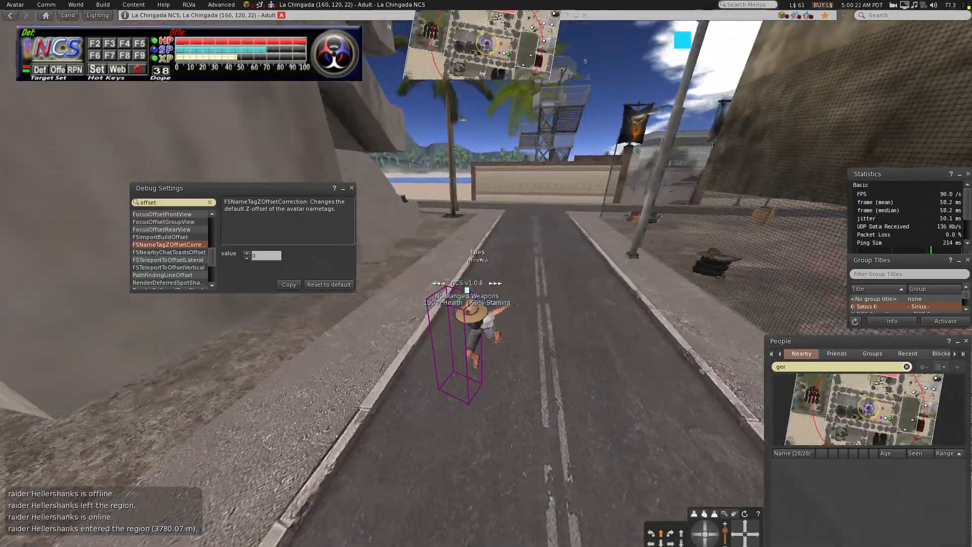
Set FSNameTagZOffsetCorrection to 12 and run the avatar along the road to check its name tag
double_click(269, 257)
text(12)
key(Return)
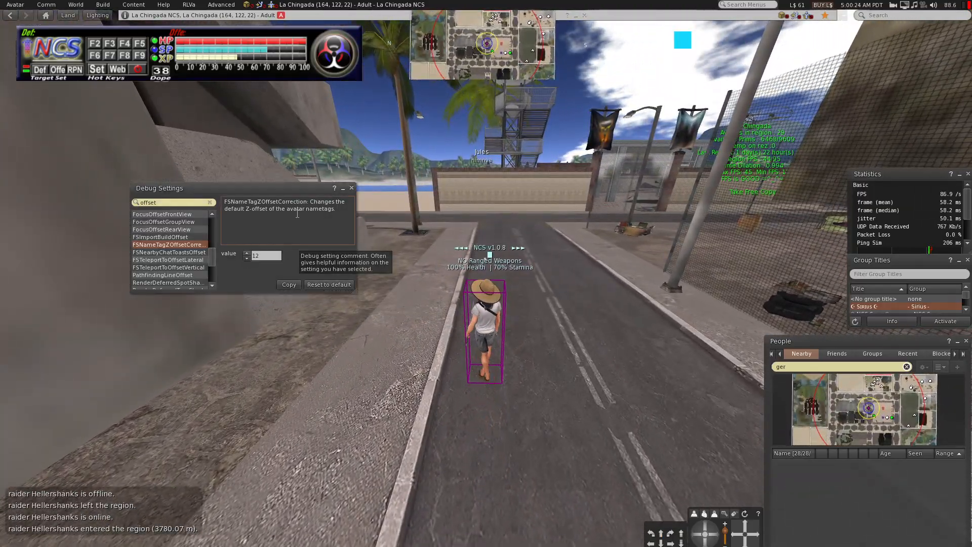
key(w)
key(d)
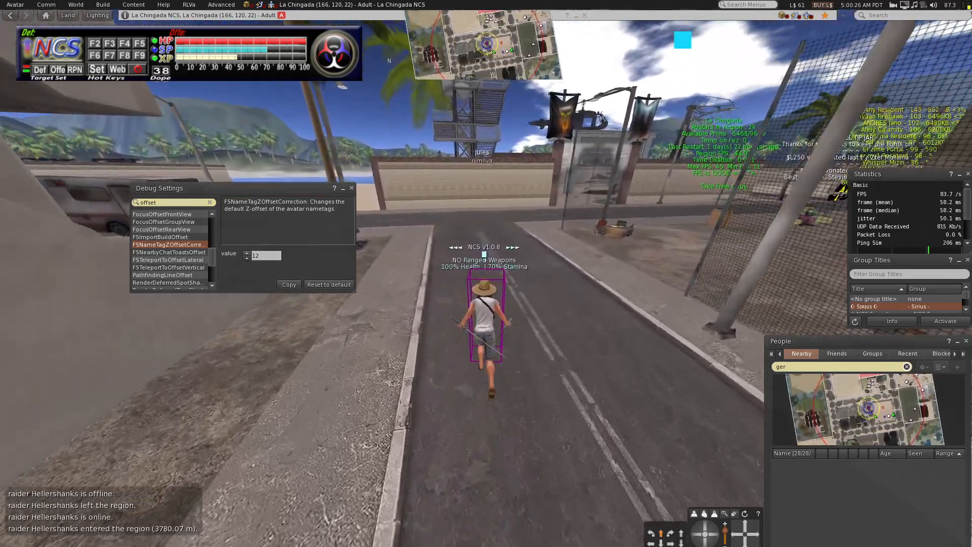
key(a)
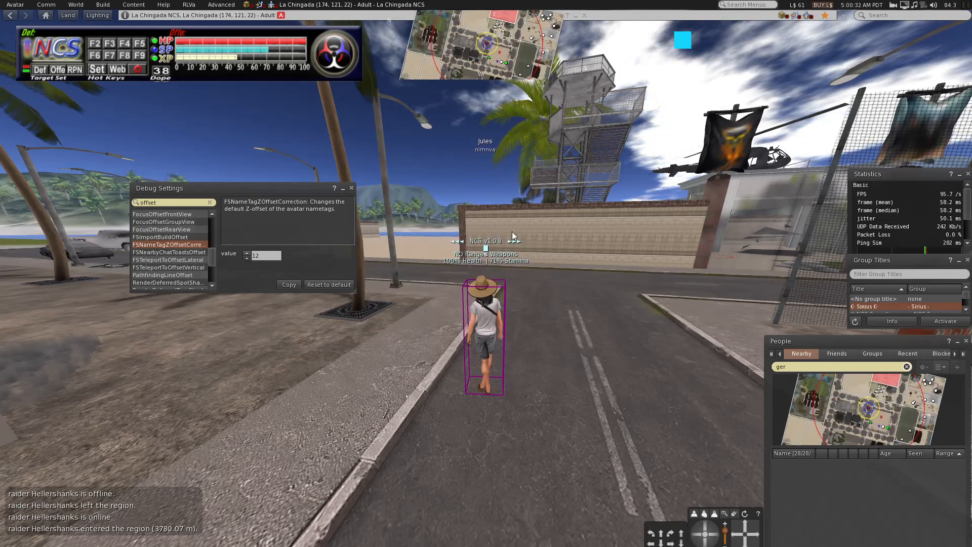
Move the avatar from the road back into the arena, stopping just outside the red circle
key(w)
drag(502, 306, 505, 309)
key(s)
key(w)
key(a)
key(s)
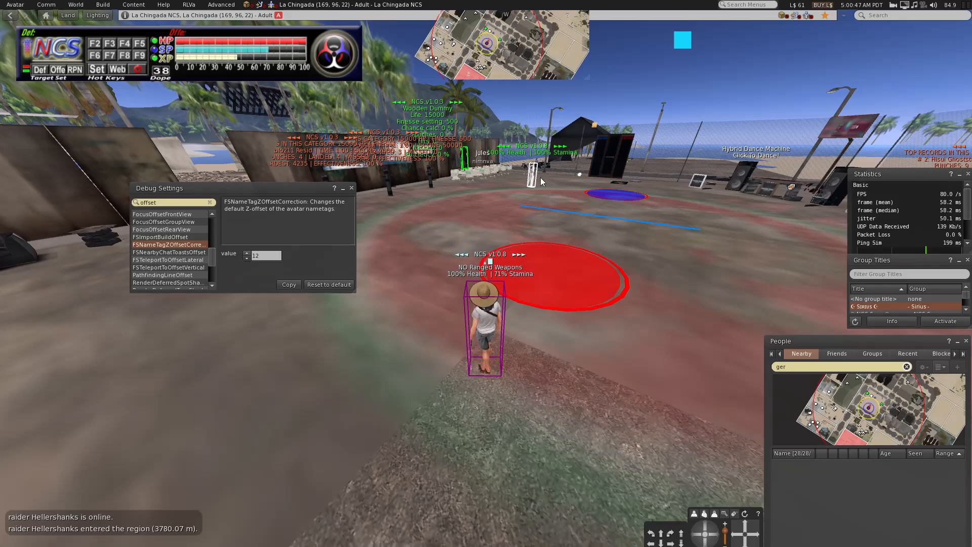
Switch in and out of Mouselook beside the red circle, ending in third-person view, and turn the avatar slightly
key(m)
key(m)
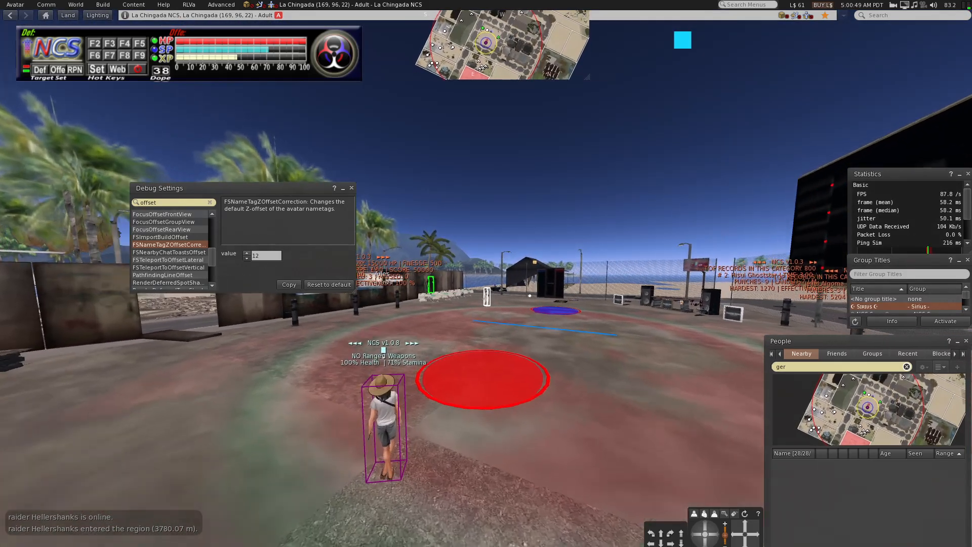
key(m)
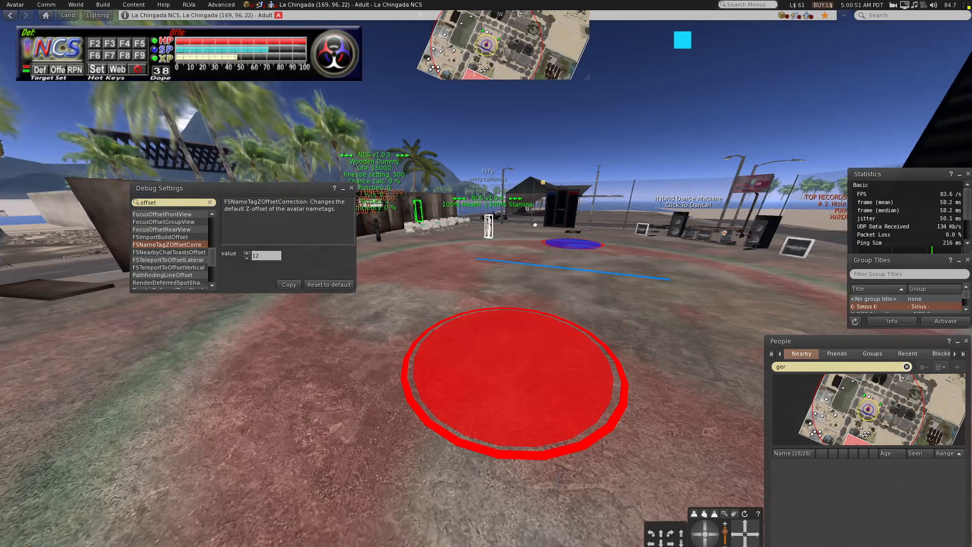
key(m)
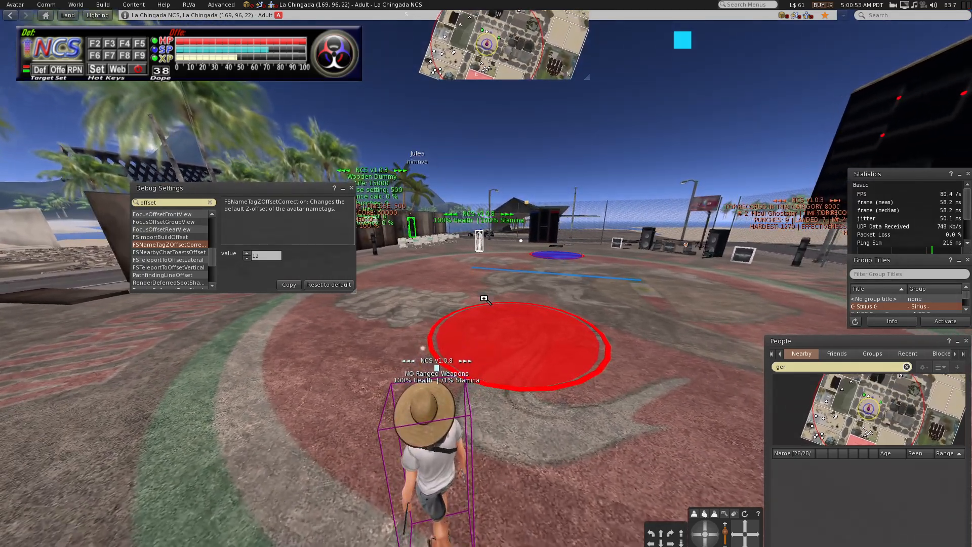
key(Left)
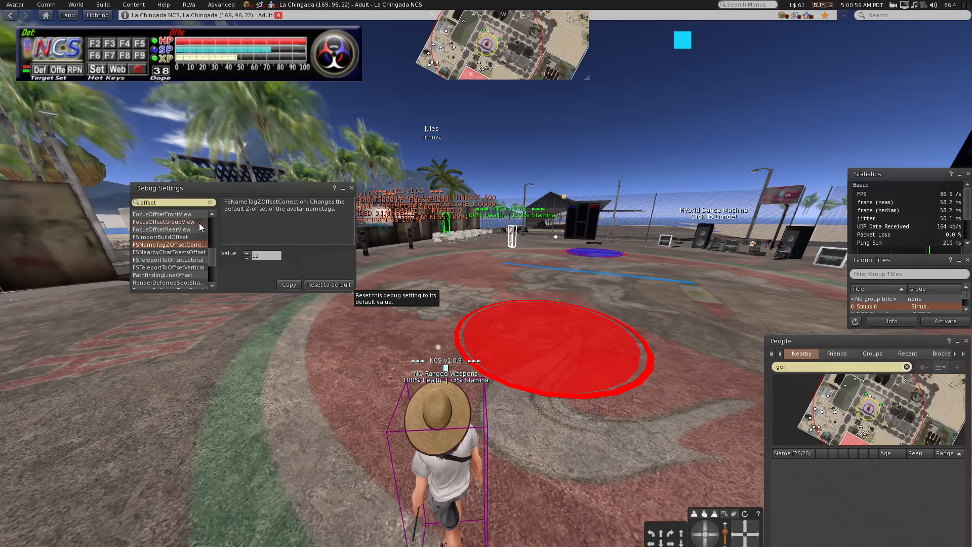
Filter the Debug Settings by "textfa" and select the FSHudTextFadeRange setting
click(177, 203)
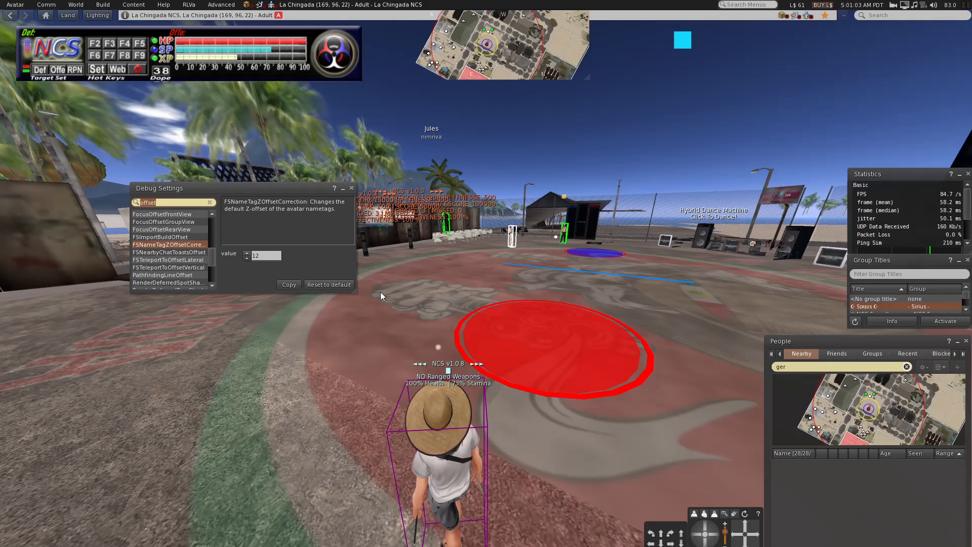
text(p)
key(BackSpace)
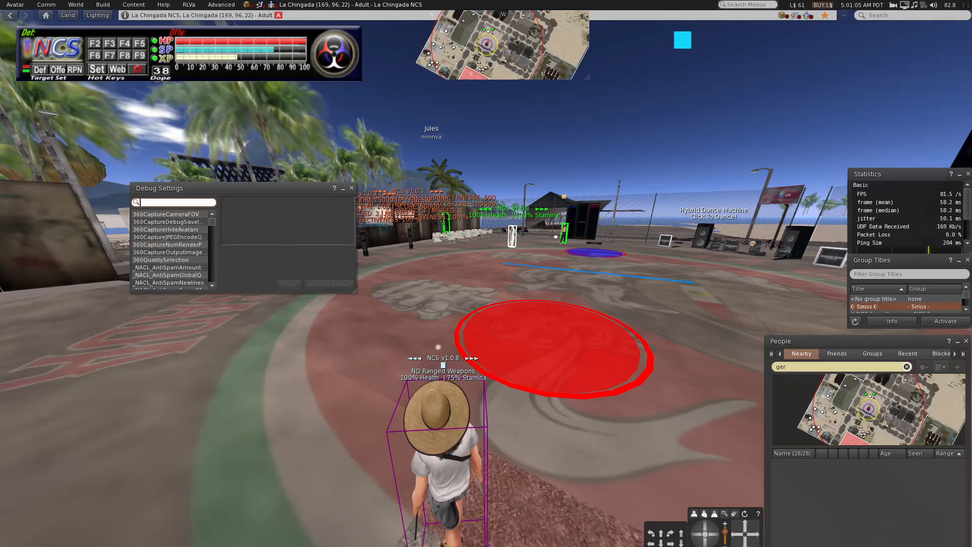
text(text)
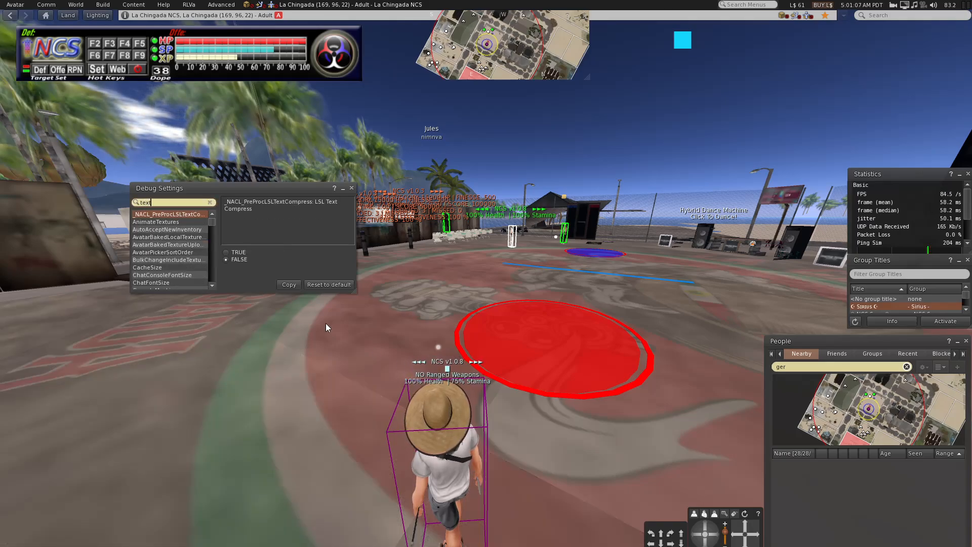
text(fa)
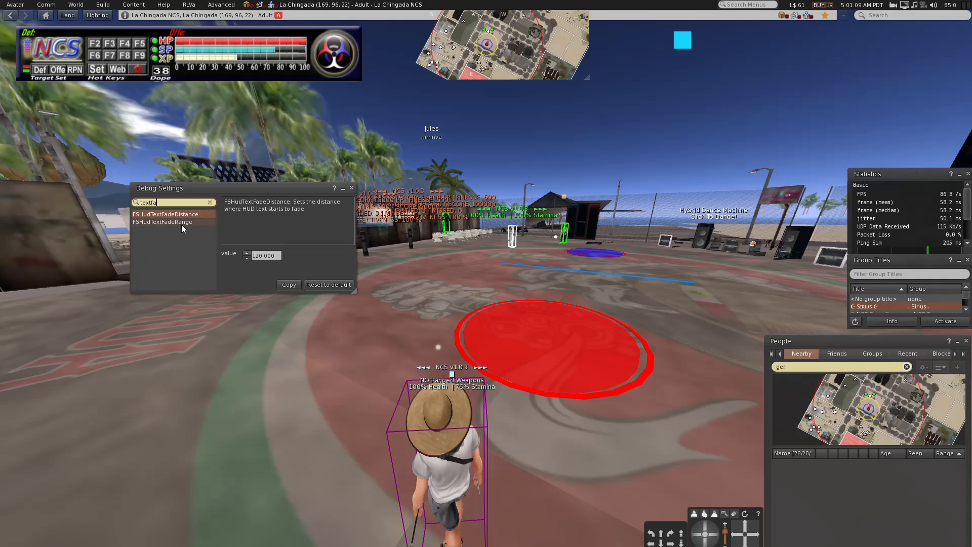
click(182, 223)
key(Up)
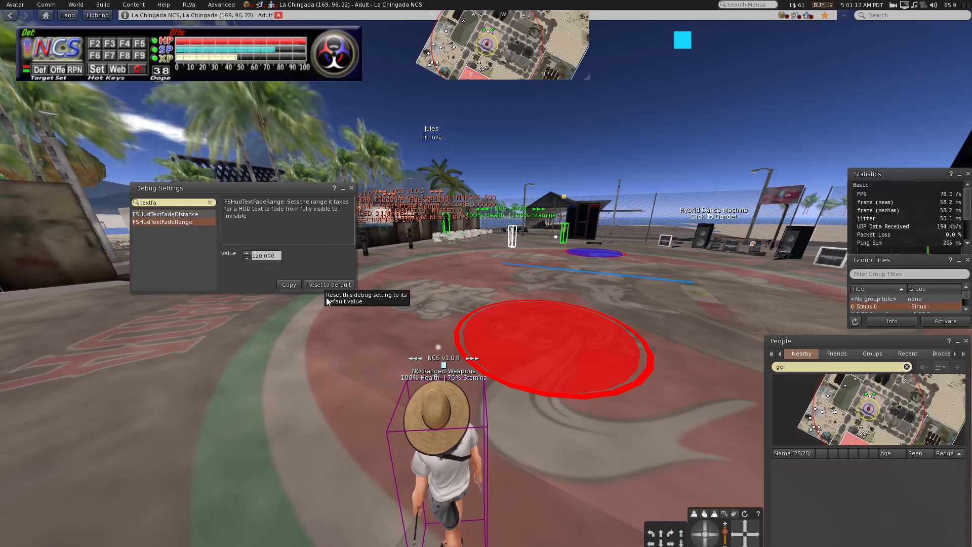
Review FSHudTextFadeDistance and FSHudTextFadeRange in turn, and set FSHudTextFadeRange to 120
click(197, 221)
click(194, 216)
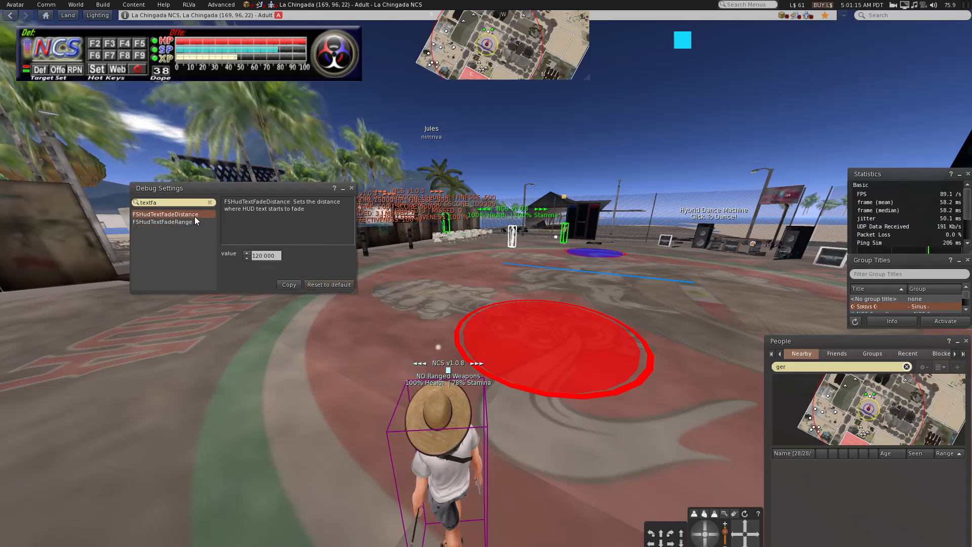
click(196, 222)
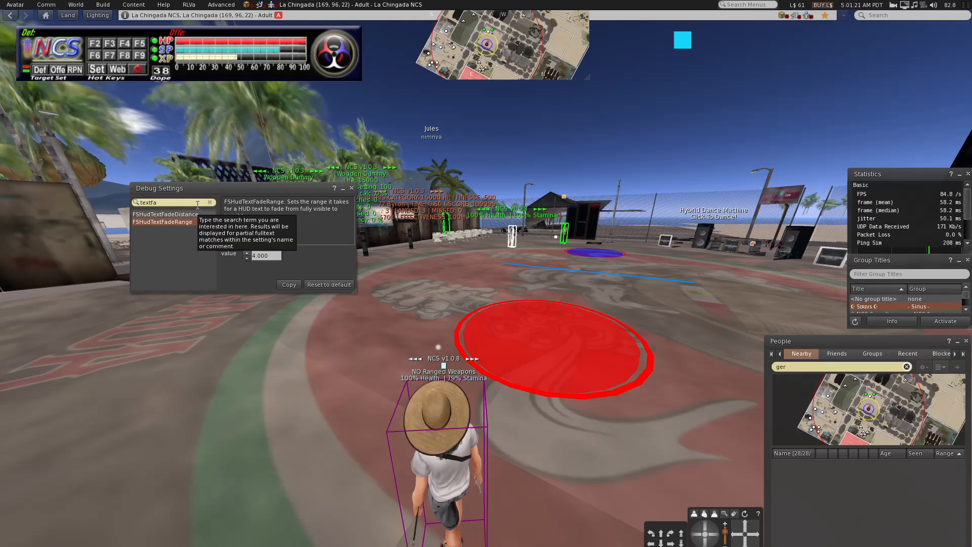
click(270, 256)
text(120)
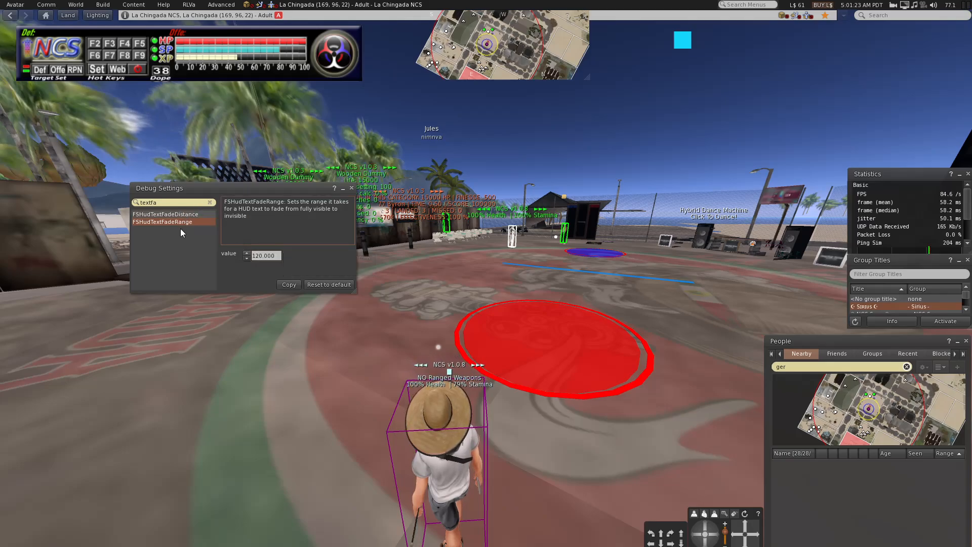
Reset FSHudTextFadeRange to its default and view the avatars at the far end of the arena to check their overhead text
click(185, 214)
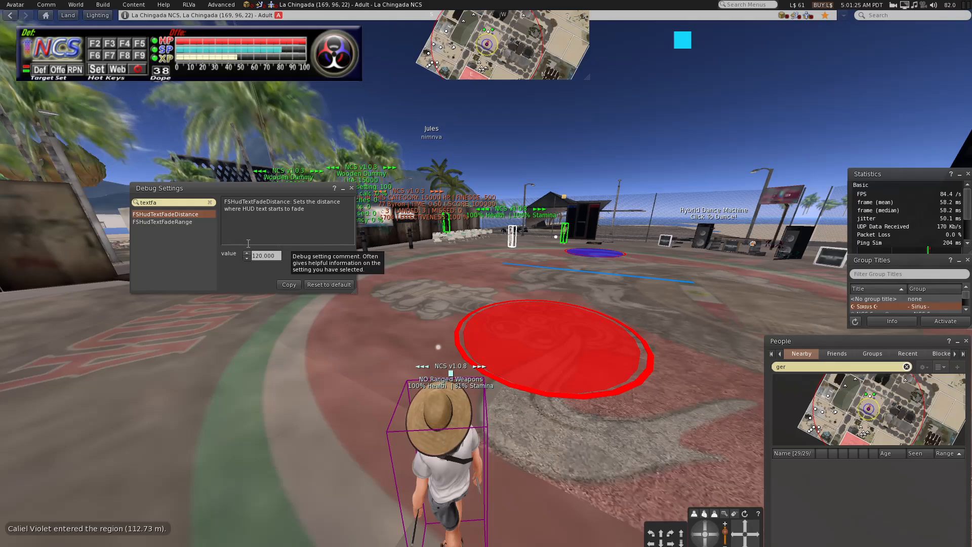
click(186, 222)
click(341, 285)
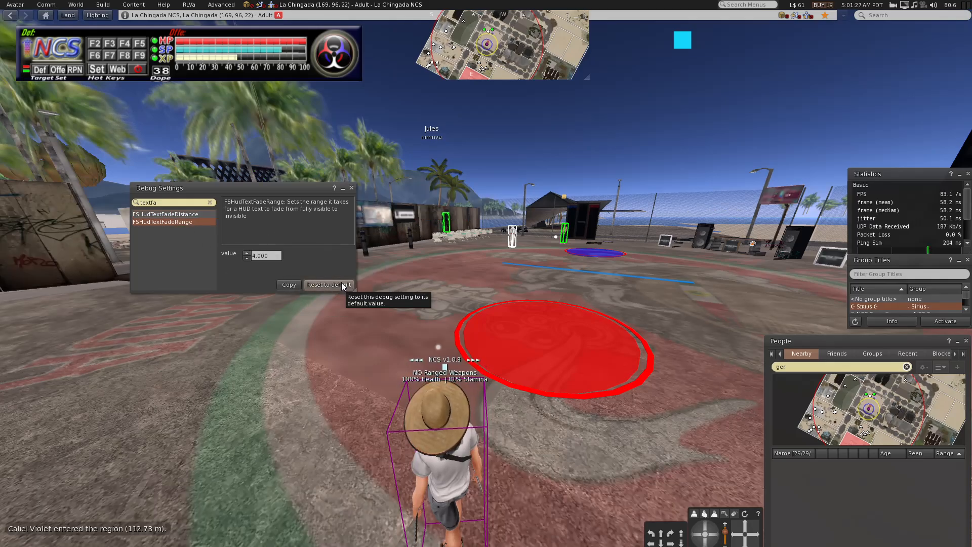
drag(485, 251, 503, 284)
mouse_move(556, 263)
mouse_down()
mouse_move(568, 269)
mouse_move(552, 276)
mouse_move(568, 257)
mouse_move(565, 270)
mouse_move(594, 259)
mouse_move(569, 267)
mouse_up()
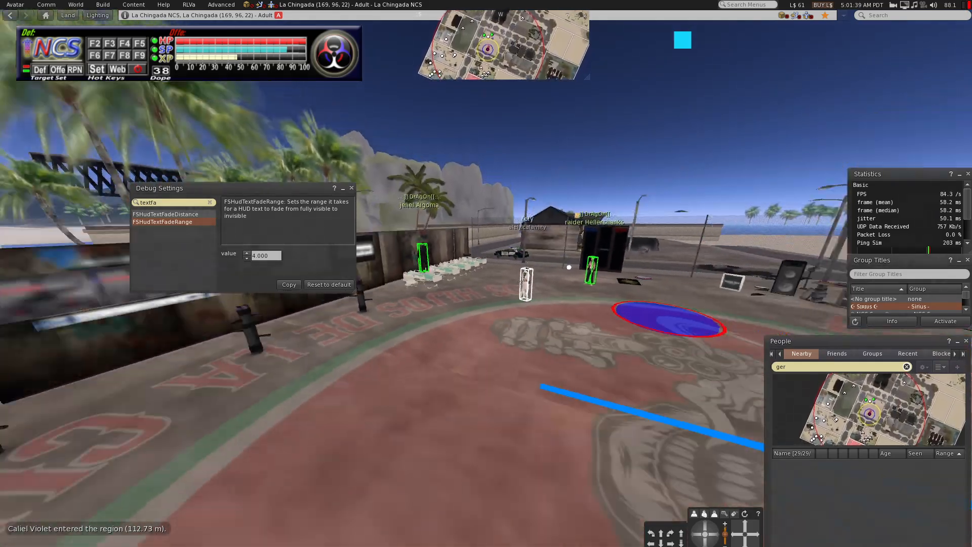
Return the camera to the avatar and orbit around it from farther away to examine the overhead text across the arena
key(Escape)
drag(542, 317, 486, 274)
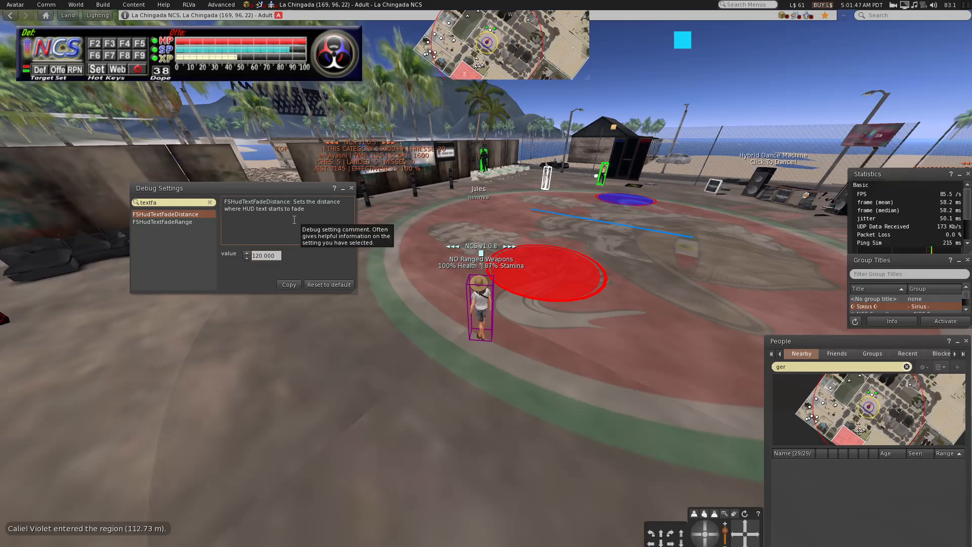
drag(507, 212, 482, 293)
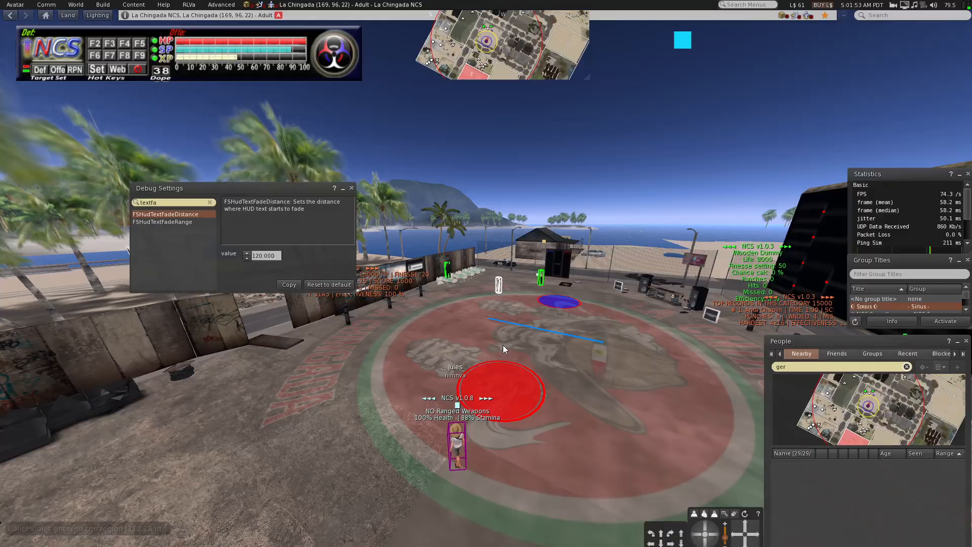
alt+click(466, 376)
Run the avatar off toward the arena's outer wall and turn it back along the lettered edge
key(Up)
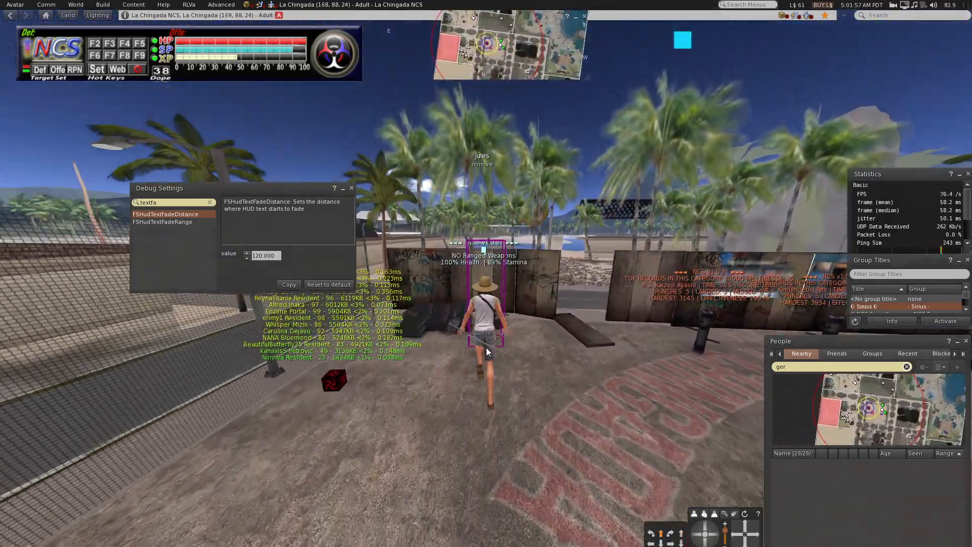
mouse_move(486, 347)
mouse_down()
mouse_move(507, 346)
mouse_move(487, 346)
mouse_up()
key(Right)
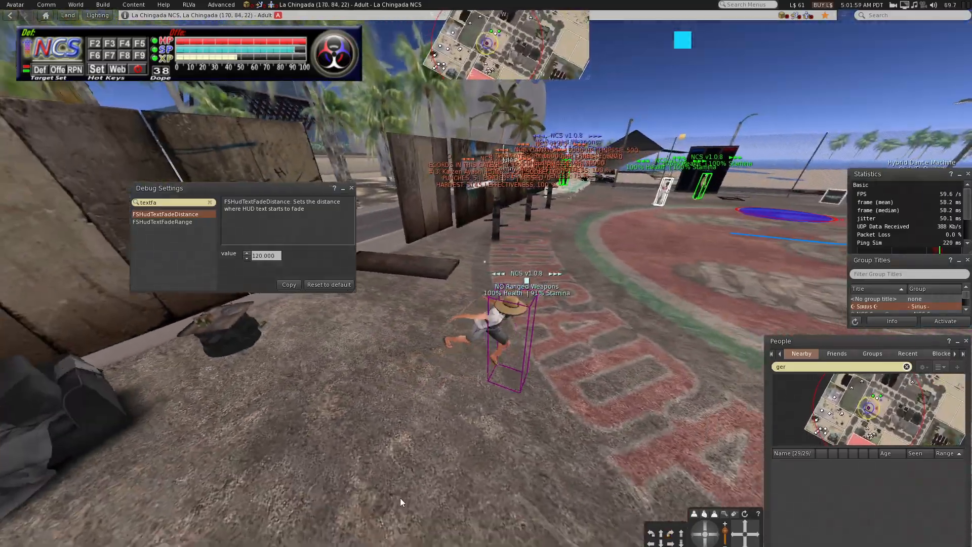